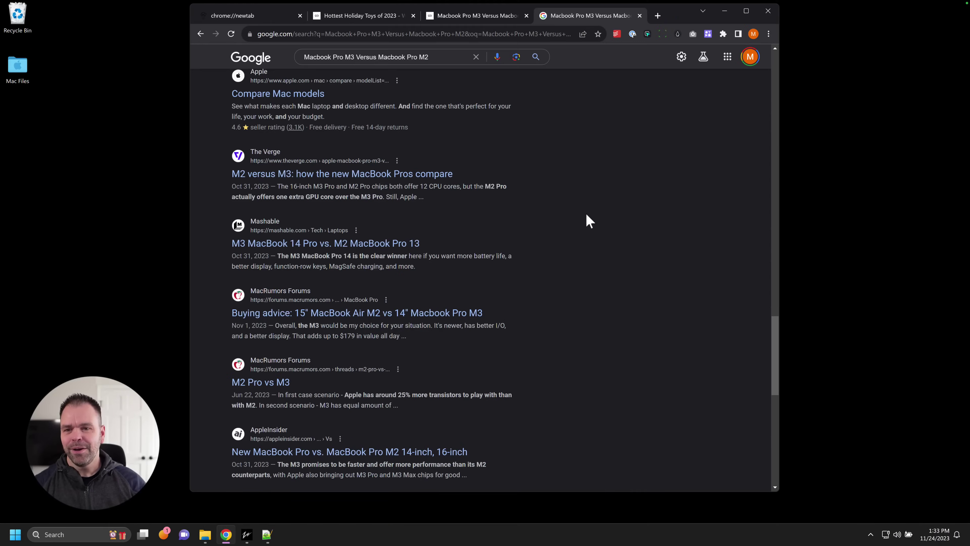
Step: Switch to the post preview tab and highlight the 3 in the title's M3
{"action": "scroll", "coordinate": [585, 212], "scroll_direction": "down", "scroll_amount": 10}
{"action": "key", "text": "ctrl+shift+Tab"}
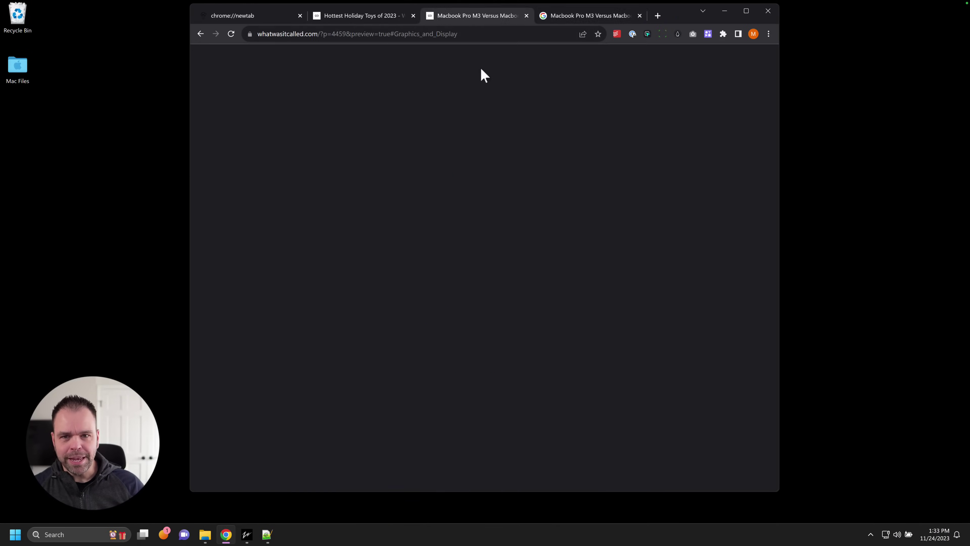
{"action": "scroll", "coordinate": [496, 344], "scroll_direction": "down", "scroll_amount": 3}
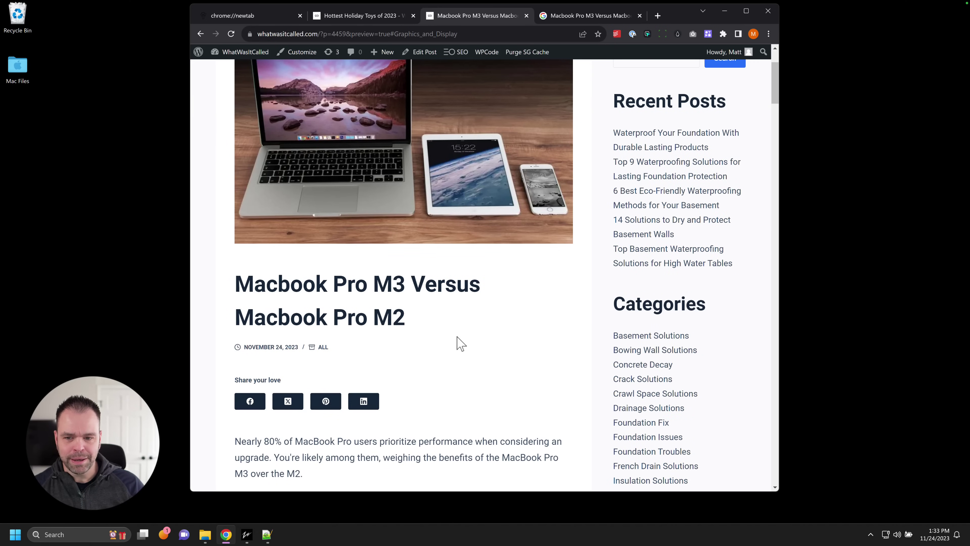
{"action": "left_click_drag", "start_coordinate": [444, 321], "coordinate": [239, 286]}
{"action": "key", "text": "ctrl+c"}
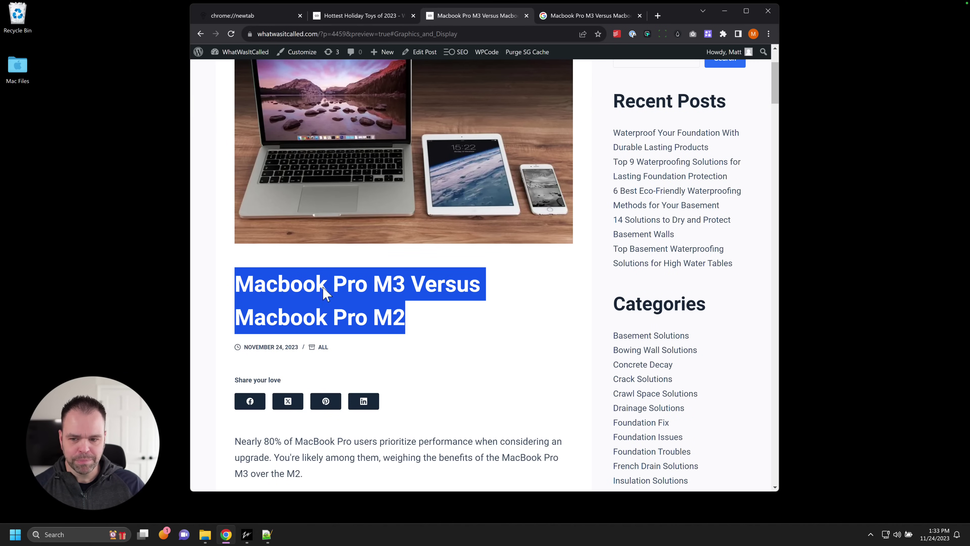
{"action": "left_click", "coordinate": [378, 285]}
{"action": "mouse_move", "coordinate": [404, 285]}
{"action": "left_mouse_down"}
{"action": "mouse_move", "coordinate": [384, 285]}
{"action": "mouse_move", "coordinate": [404, 286]}
{"action": "left_mouse_up"}
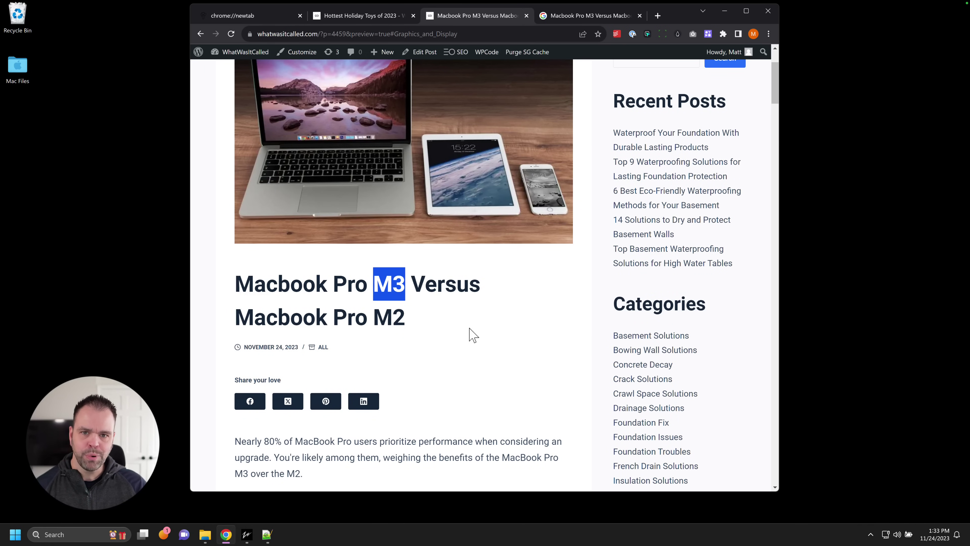
Step: Scroll the article highlighting the battery life claim, nanometer process wording and 40-core GPU detail
{"action": "scroll", "coordinate": [472, 331], "scroll_direction": "down", "scroll_amount": 4}
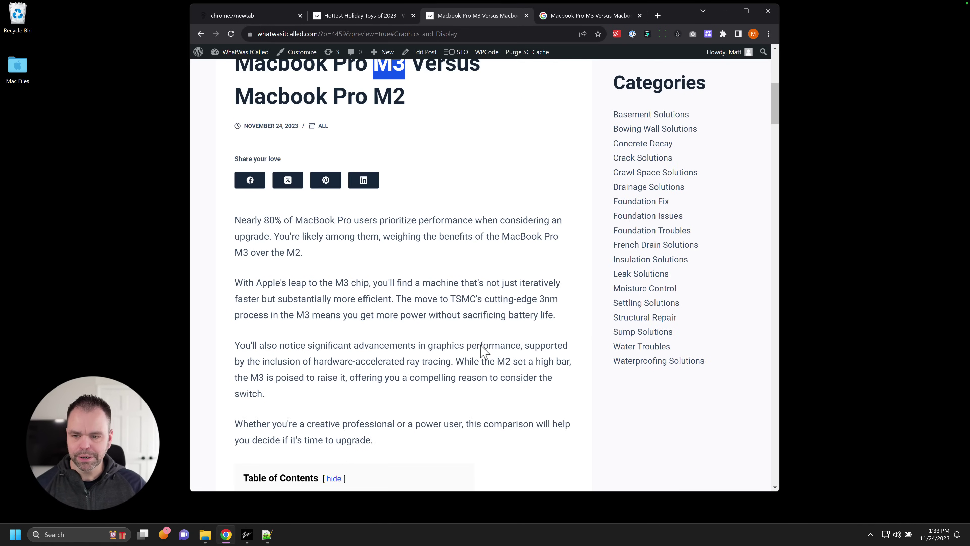
{"action": "scroll", "coordinate": [477, 336], "scroll_direction": "down", "scroll_amount": 10}
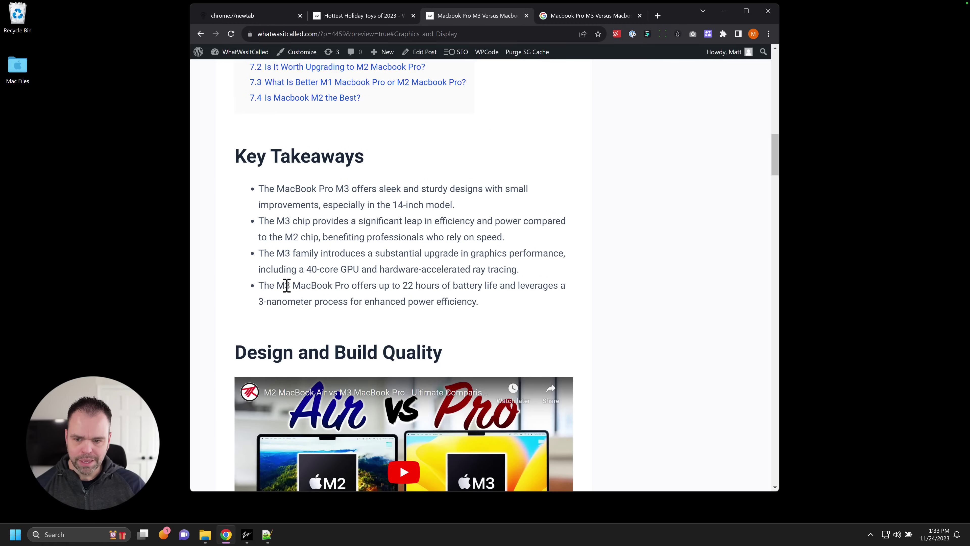
{"action": "left_click_drag", "start_coordinate": [285, 285], "coordinate": [493, 286]}
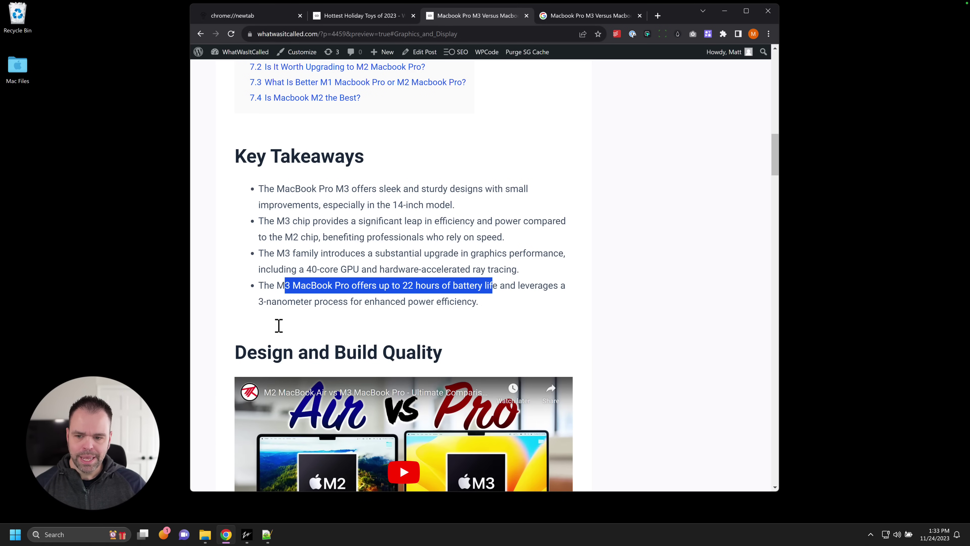
{"action": "left_click_drag", "start_coordinate": [262, 302], "coordinate": [355, 301]}
{"action": "scroll", "coordinate": [376, 321], "scroll_direction": "down", "scroll_amount": 10}
{"action": "scroll", "coordinate": [377, 315], "scroll_direction": "down", "scroll_amount": 5}
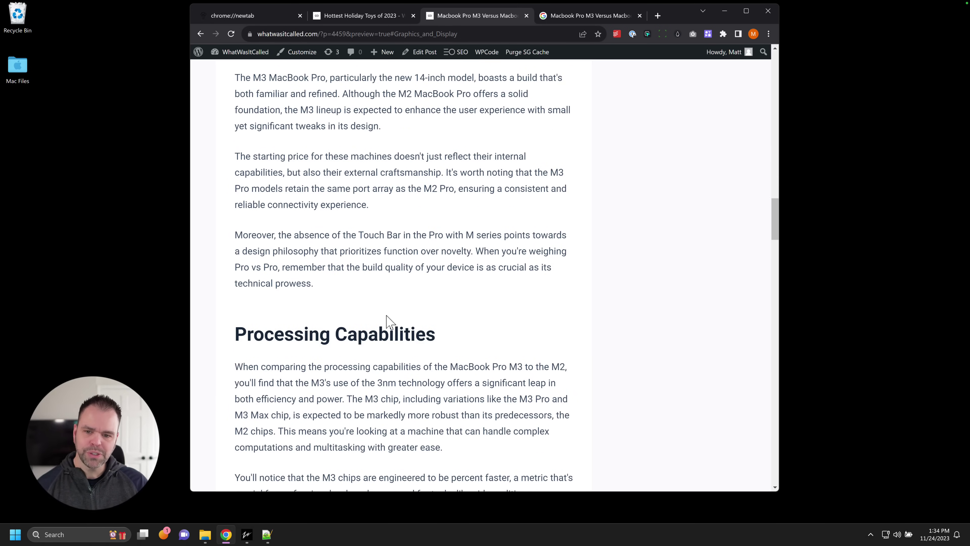
{"action": "scroll", "coordinate": [387, 319], "scroll_direction": "down", "scroll_amount": 3}
{"action": "scroll", "coordinate": [389, 320], "scroll_direction": "down", "scroll_amount": 3}
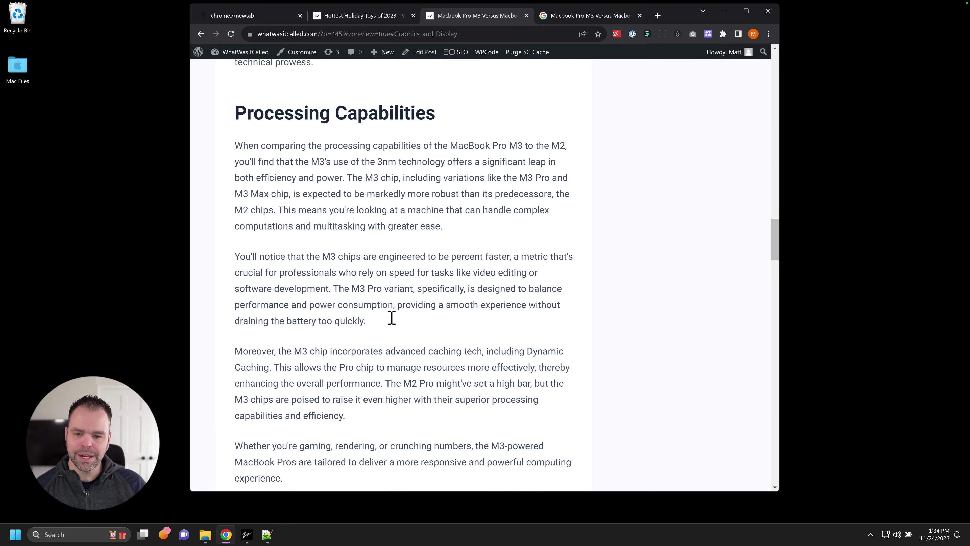
{"action": "scroll", "coordinate": [404, 331], "scroll_direction": "down", "scroll_amount": 9}
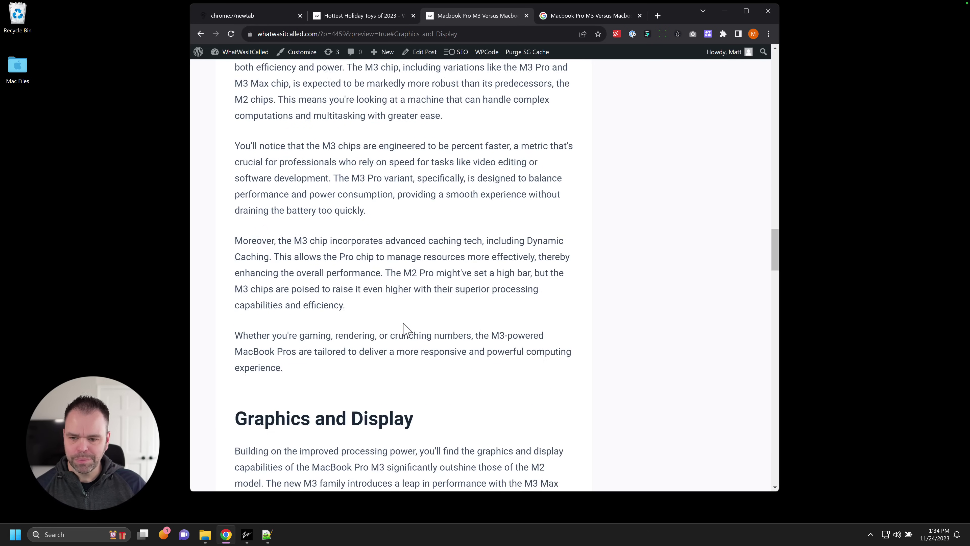
{"action": "left_click_drag", "start_coordinate": [323, 278], "coordinate": [375, 279]}
Step: Highlight further passages lower in the article, then scroll back toward the top
{"action": "scroll", "coordinate": [402, 296], "scroll_direction": "down", "scroll_amount": 3}
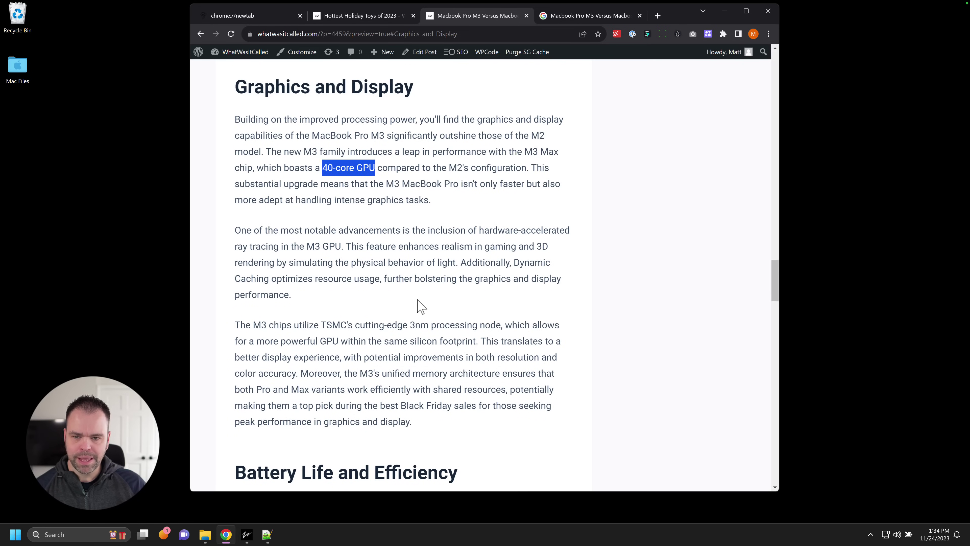
{"action": "scroll", "coordinate": [449, 169], "scroll_direction": "down", "scroll_amount": 3}
{"action": "left_click_drag", "start_coordinate": [321, 214], "coordinate": [502, 211]}
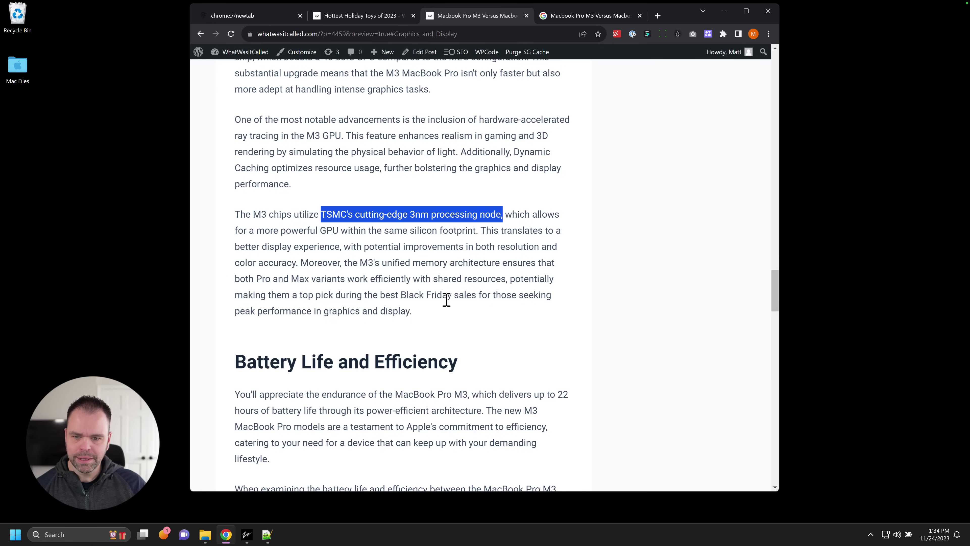
{"action": "scroll", "coordinate": [430, 318], "scroll_direction": "down", "scroll_amount": 9}
{"action": "scroll", "coordinate": [326, 232], "scroll_direction": "down", "scroll_amount": 12}
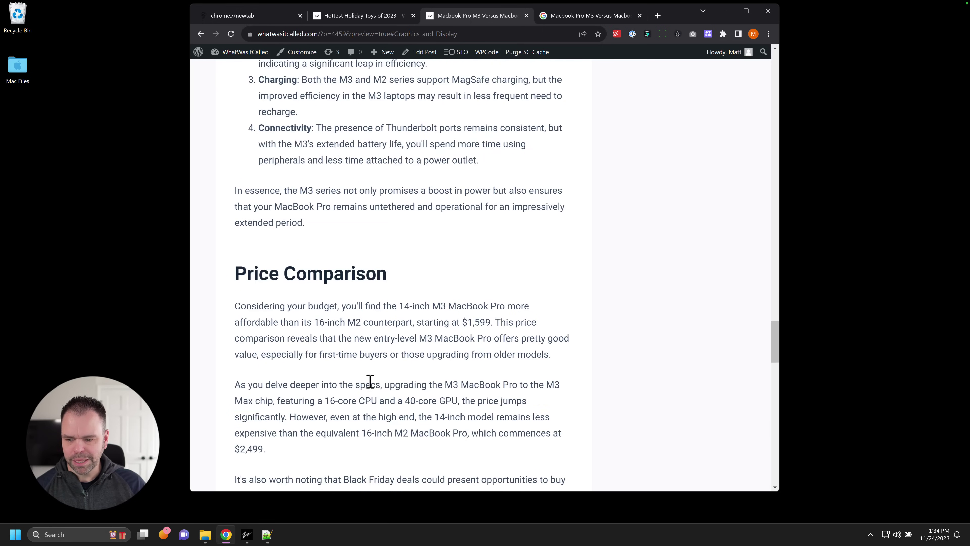
{"action": "scroll", "coordinate": [374, 348], "scroll_direction": "down", "scroll_amount": 6}
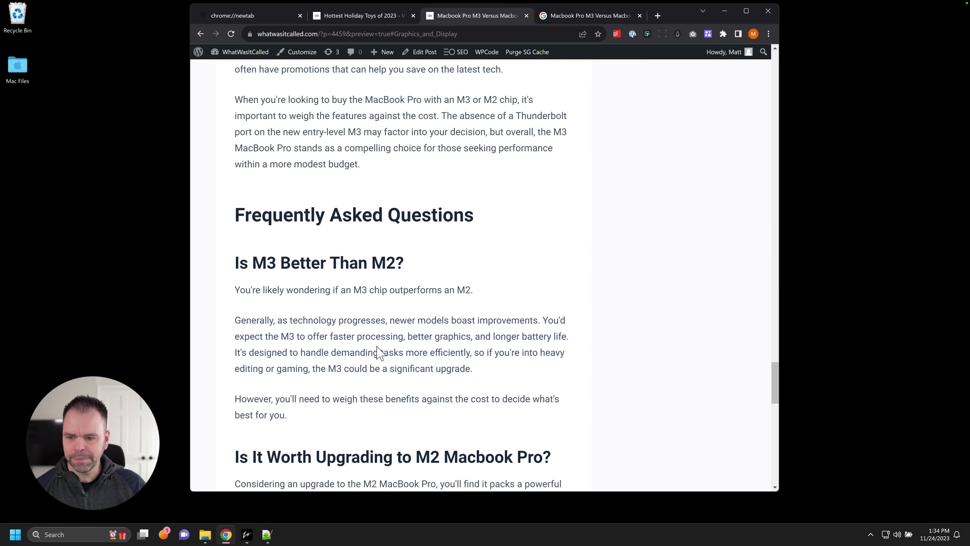
{"action": "left_click_drag", "start_coordinate": [234, 263], "coordinate": [403, 274]}
{"action": "scroll", "coordinate": [411, 311], "scroll_direction": "down", "scroll_amount": 2}
{"action": "scroll", "coordinate": [411, 316], "scroll_direction": "down", "scroll_amount": 20}
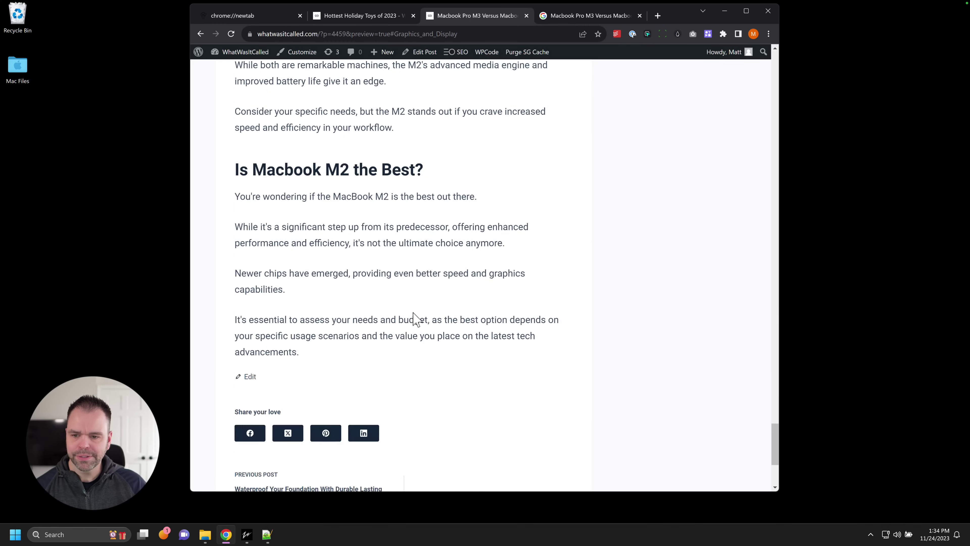
{"action": "scroll", "coordinate": [412, 332], "scroll_direction": "up", "scroll_amount": 20}
{"action": "scroll", "coordinate": [414, 340], "scroll_direction": "up", "scroll_amount": 20}
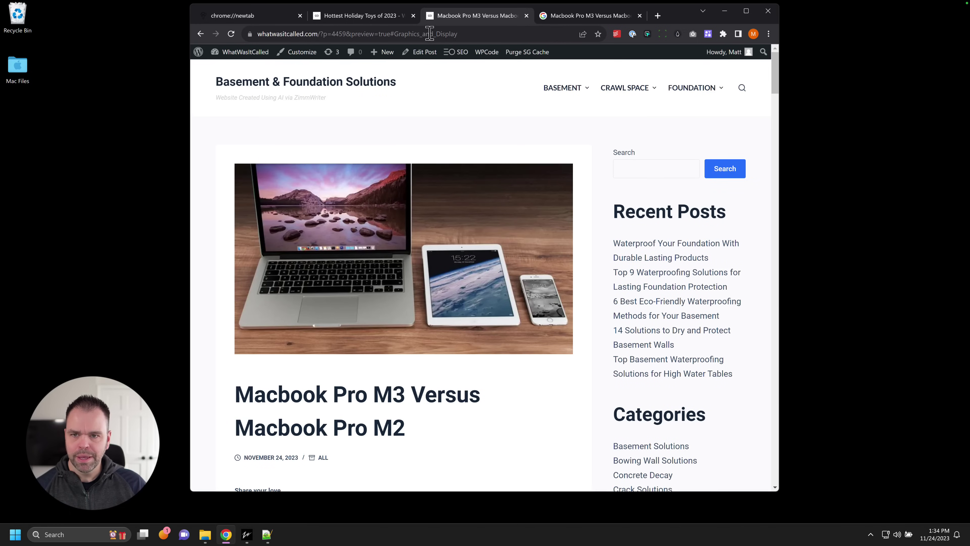
Step: Open ZimmWriter's Bulk Blog Writer, paste the post title and enable SERP scraping
{"action": "left_click", "coordinate": [561, 20]}
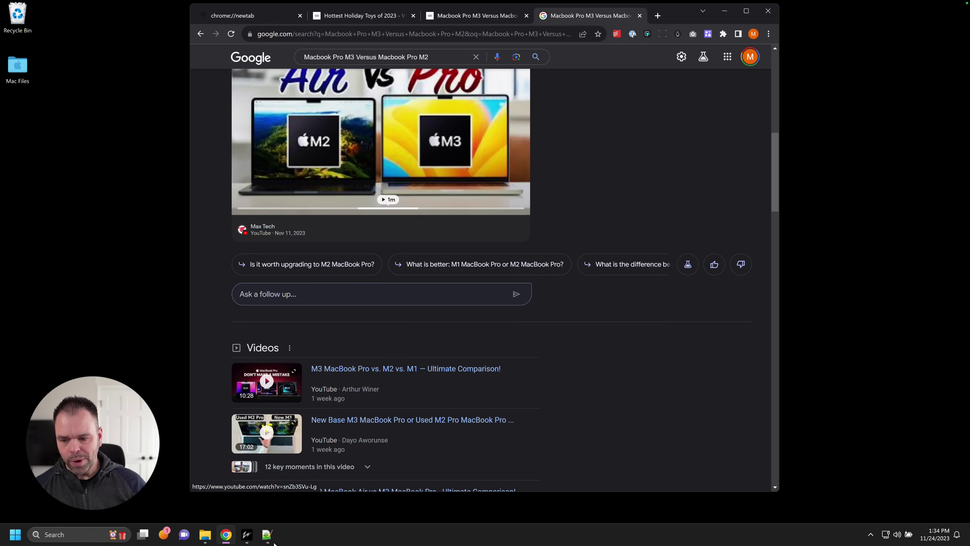
{"action": "left_click", "coordinate": [247, 535]}
{"action": "left_click", "coordinate": [435, 252]}
{"action": "key", "text": "ctrl+v"}
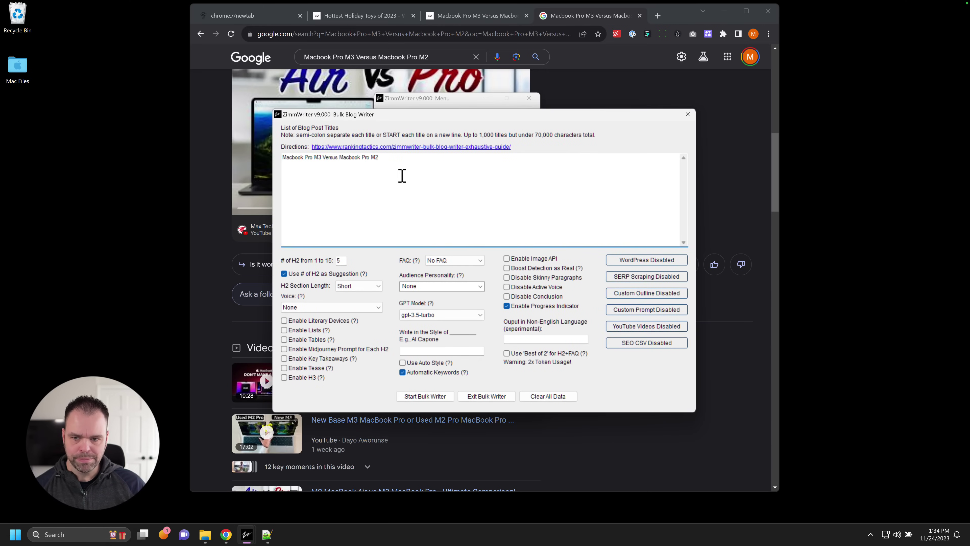
{"action": "left_click", "coordinate": [642, 278]}
{"action": "left_click", "coordinate": [411, 288]}
{"action": "left_click", "coordinate": [593, 163]}
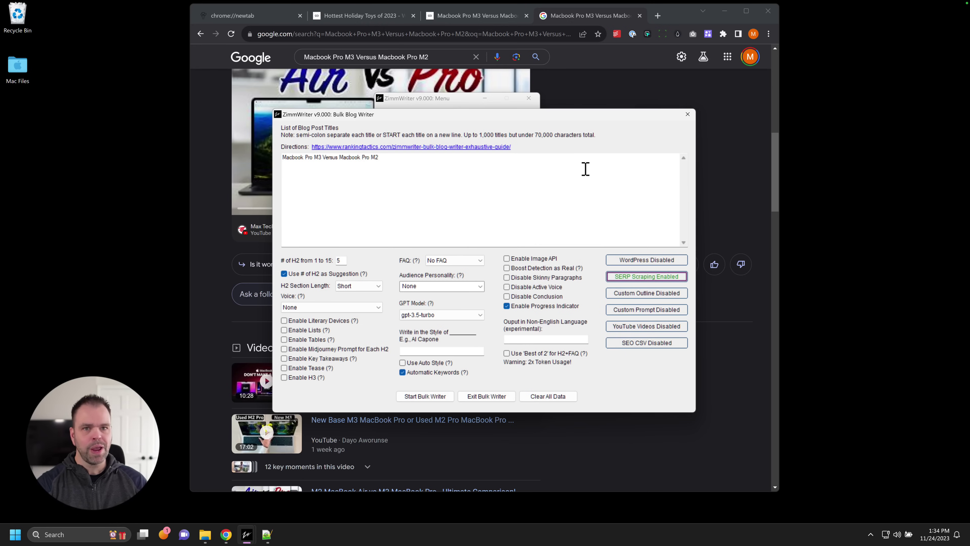
Step: Look over the Google results again, then close the Bulk Blog Writer
{"action": "left_click", "coordinate": [573, 91]}
{"action": "scroll", "coordinate": [570, 162], "scroll_direction": "up", "scroll_amount": 10}
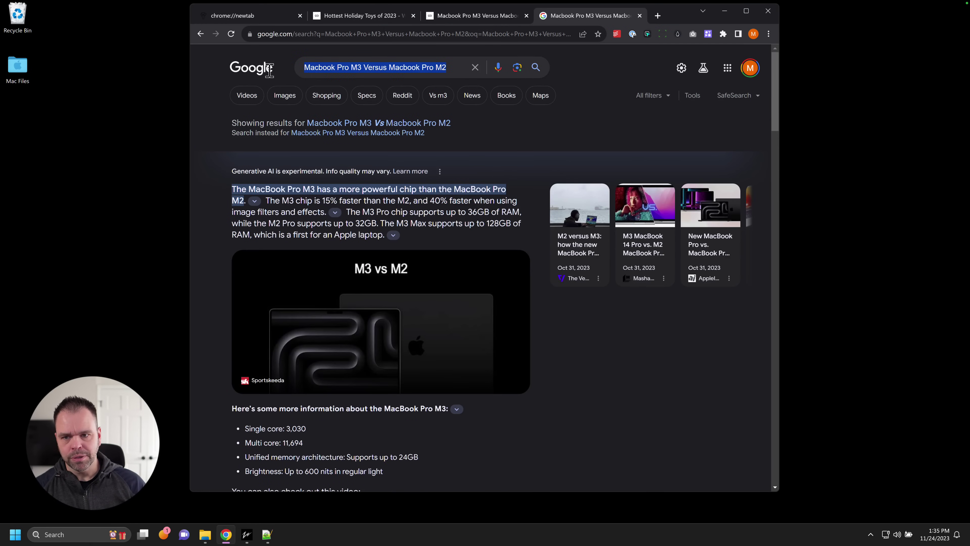
{"action": "scroll", "coordinate": [420, 199], "scroll_direction": "down", "scroll_amount": 6}
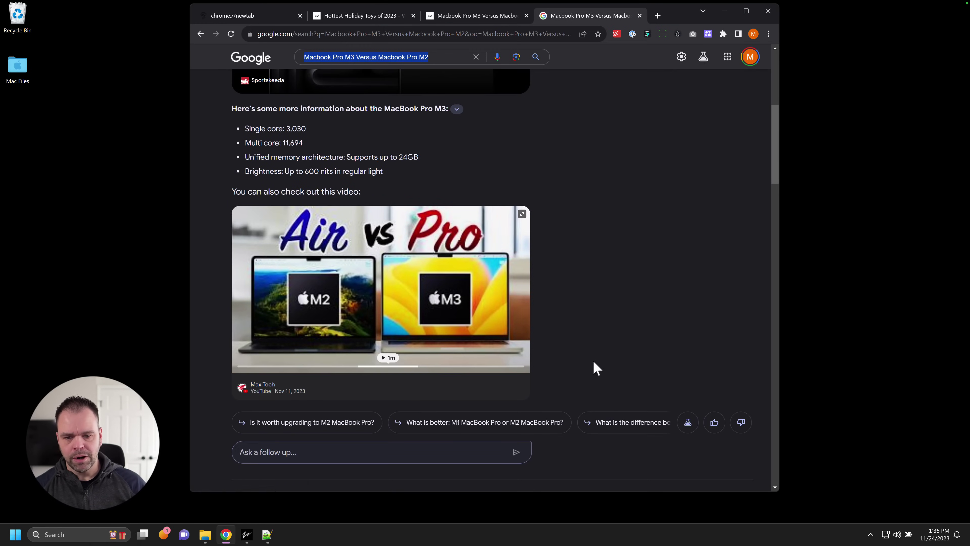
{"action": "scroll", "coordinate": [596, 368], "scroll_direction": "down", "scroll_amount": 4}
{"action": "scroll", "coordinate": [596, 369], "scroll_direction": "down", "scroll_amount": 6}
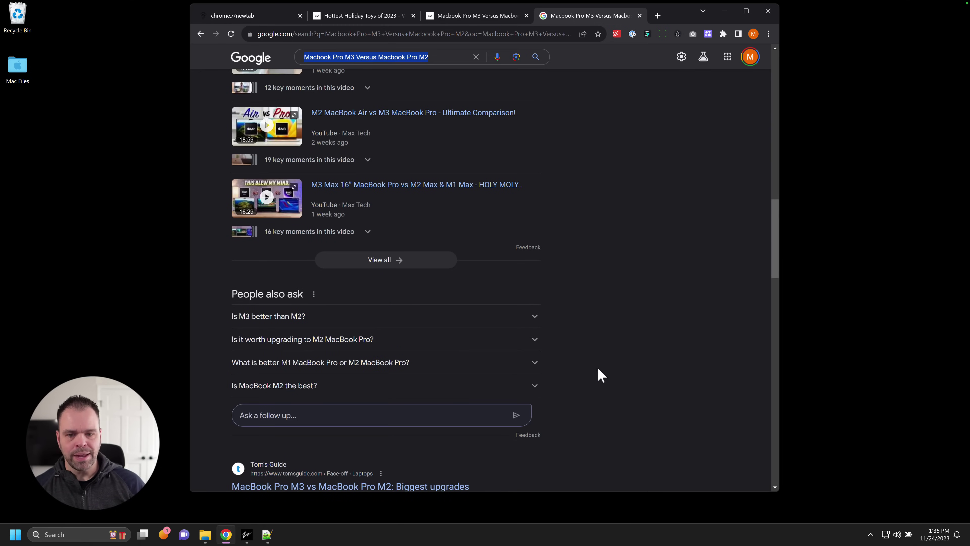
{"action": "left_click", "coordinate": [247, 535]}
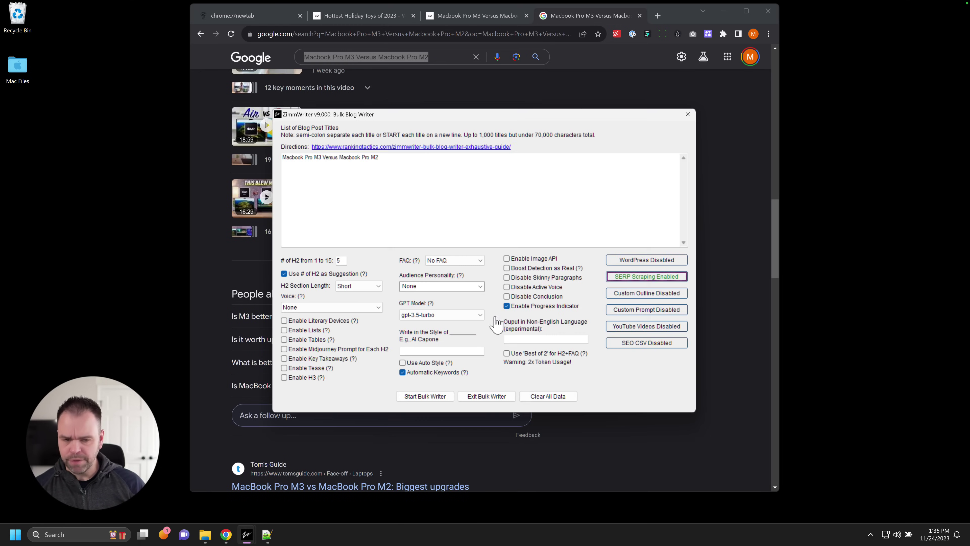
{"action": "left_click", "coordinate": [687, 114]}
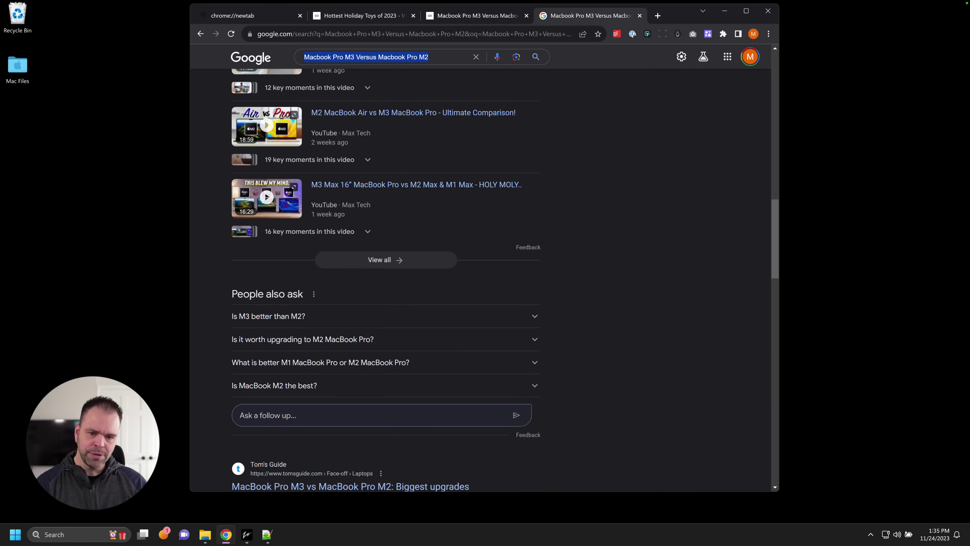
Step: Go to Options > Setup ScrapeOwl > Buy a ScrapeOwl API Key to open ScrapeOwl's site
{"action": "left_click", "coordinate": [264, 483]}
{"action": "left_click", "coordinate": [496, 281]}
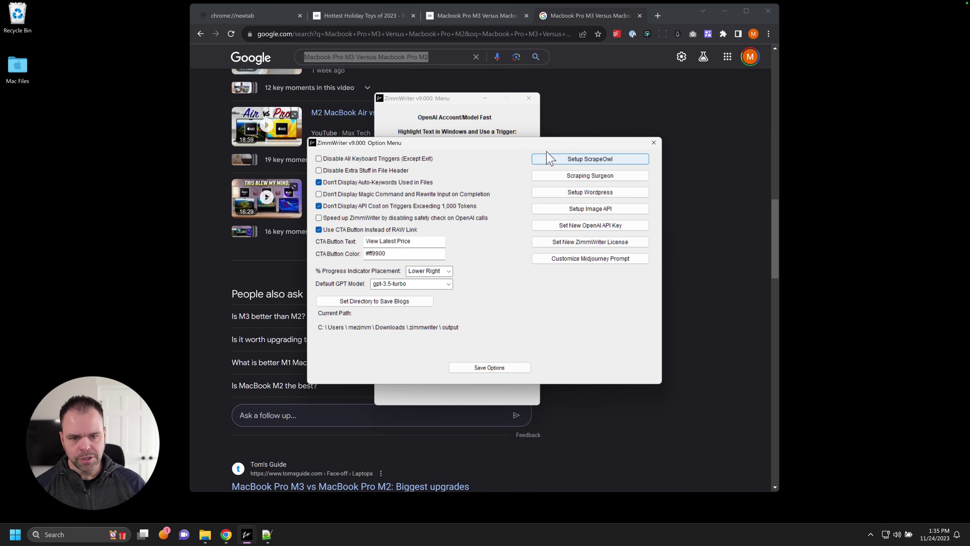
{"action": "left_click", "coordinate": [566, 146]}
{"action": "left_click_drag", "start_coordinate": [566, 146], "coordinate": [533, 159]}
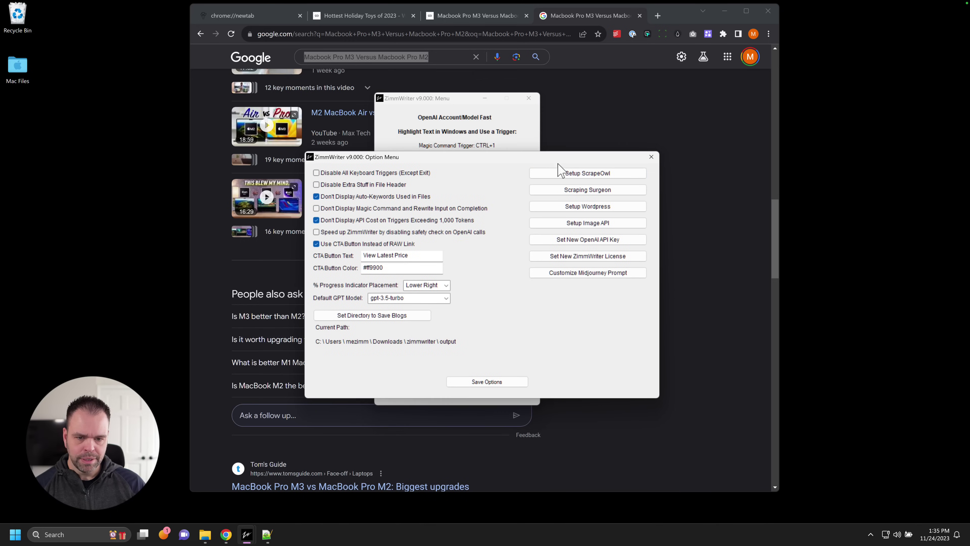
{"action": "left_click", "coordinate": [586, 173]}
{"action": "left_click", "coordinate": [381, 159]}
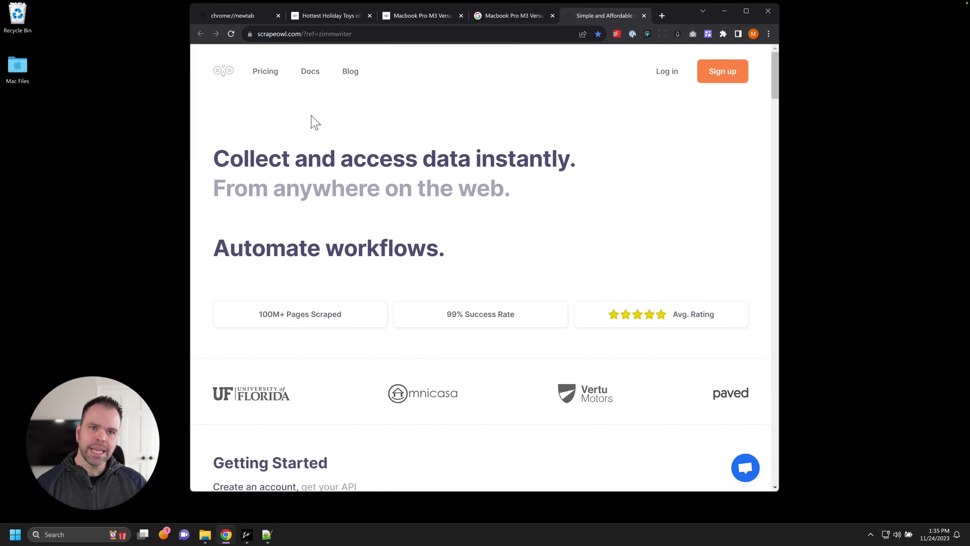
Step: Open ScrapeOwl's pricing page and load its address in a new Incognito window
{"action": "left_click", "coordinate": [269, 76]}
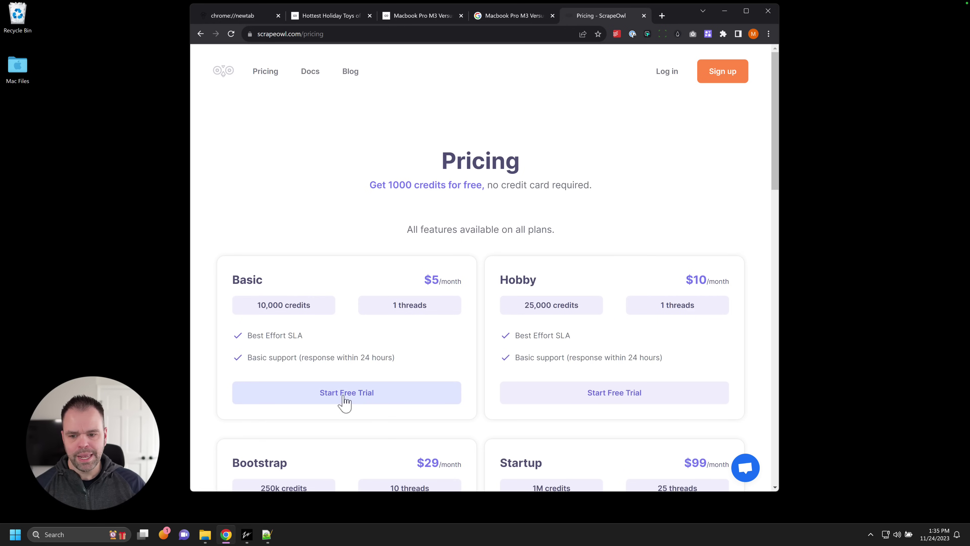
{"action": "left_click", "coordinate": [323, 33]}
{"action": "key", "text": "ctrl+c"}
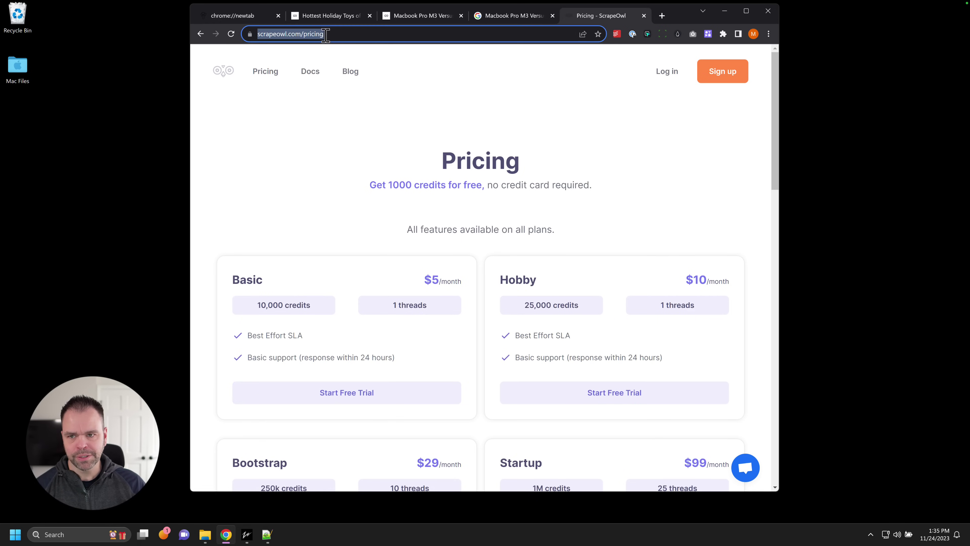
{"action": "left_click", "coordinate": [768, 33]}
{"action": "left_click", "coordinate": [714, 72]}
{"action": "key", "text": "ctrl+v"}
{"action": "key", "text": "Return"}
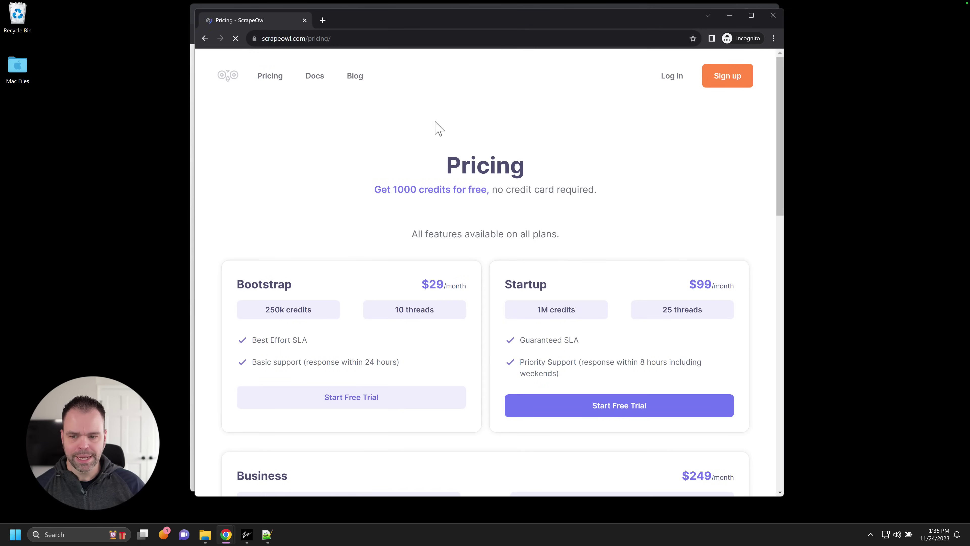
Step: Scroll the pricing plans, then close the Incognito window and the pricing tab
{"action": "scroll", "coordinate": [488, 319], "scroll_direction": "down", "scroll_amount": 5}
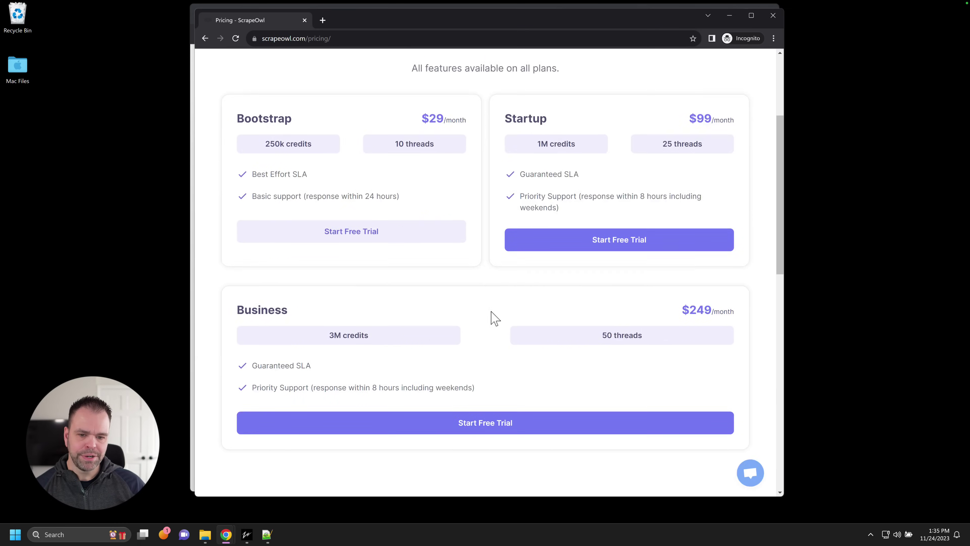
{"action": "scroll", "coordinate": [495, 319], "scroll_direction": "up", "scroll_amount": 5}
{"action": "left_click", "coordinate": [773, 17]}
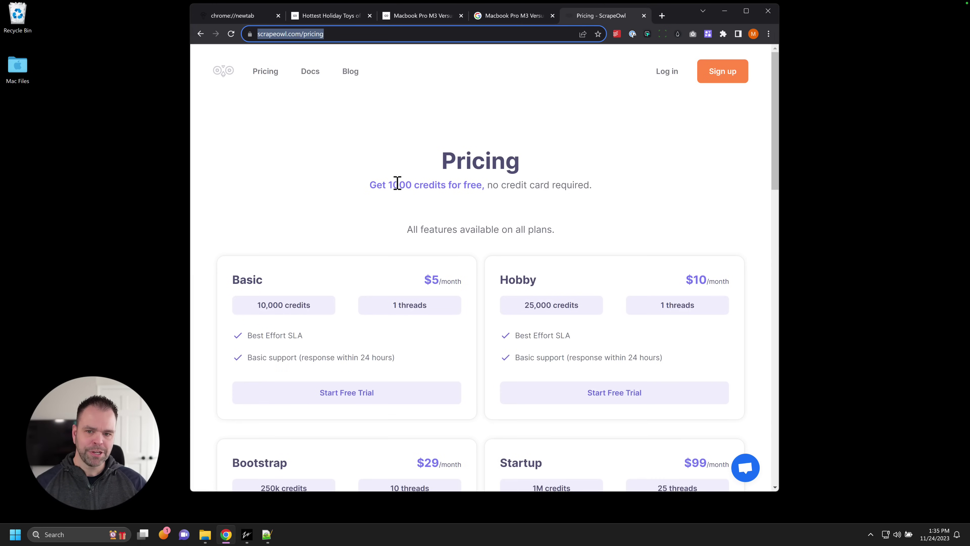
{"action": "left_click", "coordinate": [645, 17]}
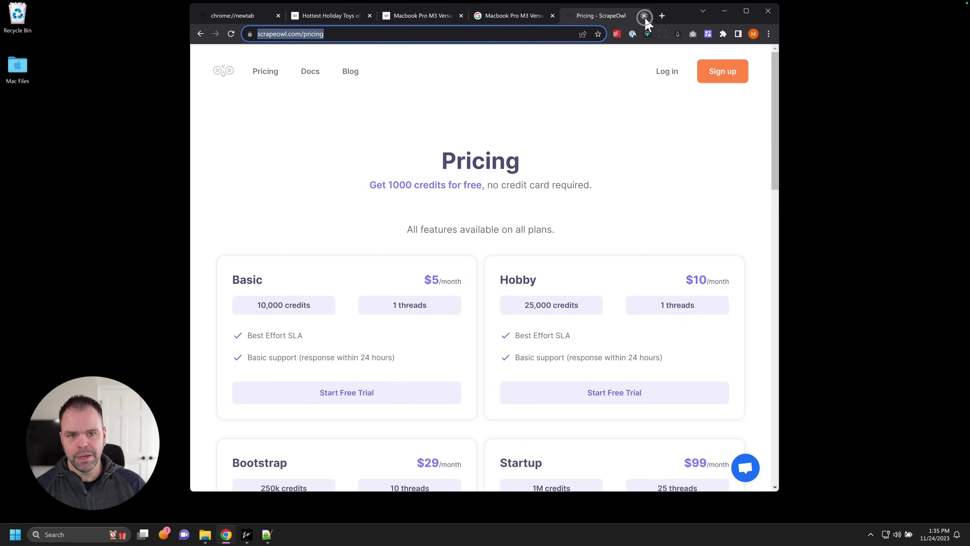
Step: Close the ScrapeOwl pricing tab, return to ZimmWriter and close the ScrapeOwl Setup
{"action": "left_click", "coordinate": [644, 16]}
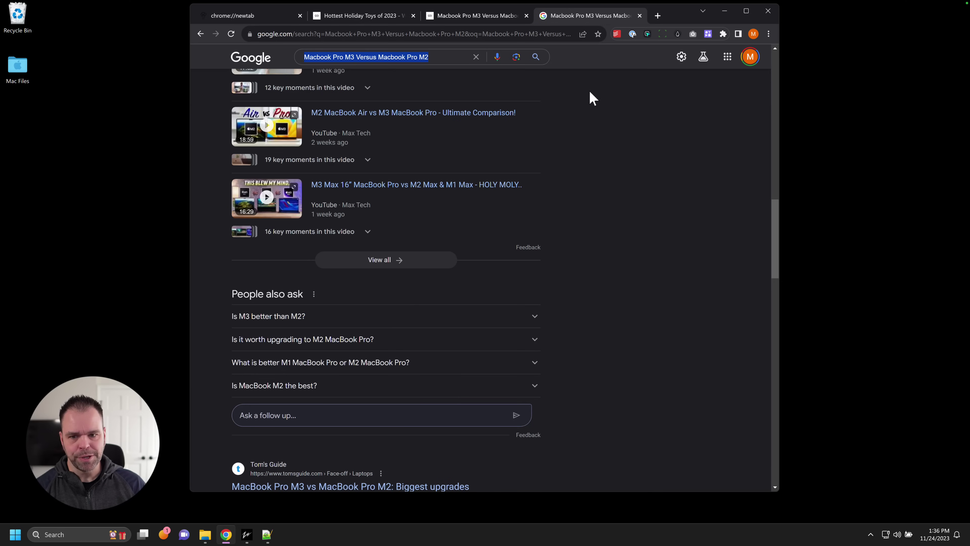
{"action": "mouse_move", "coordinate": [247, 533]}
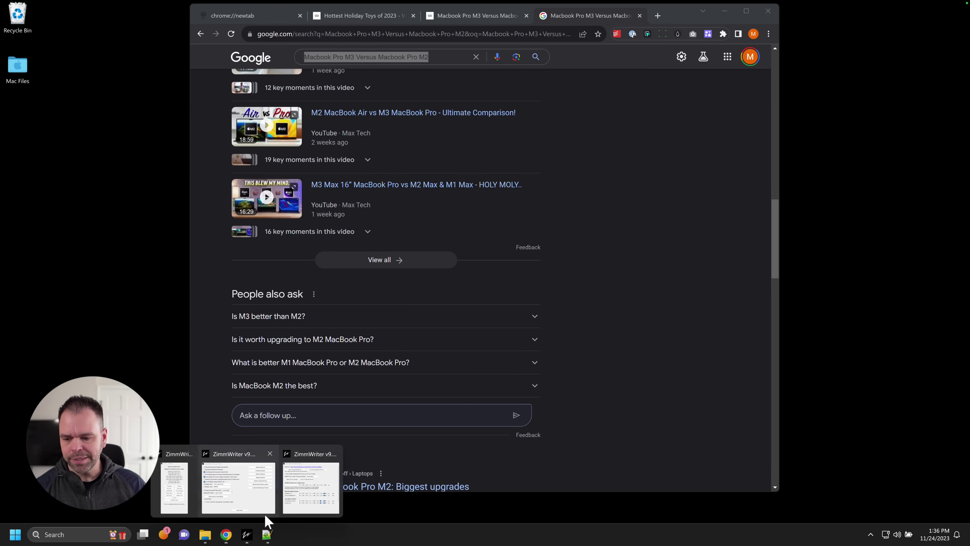
{"action": "left_click", "coordinate": [310, 493]}
{"action": "left_click", "coordinate": [635, 121]}
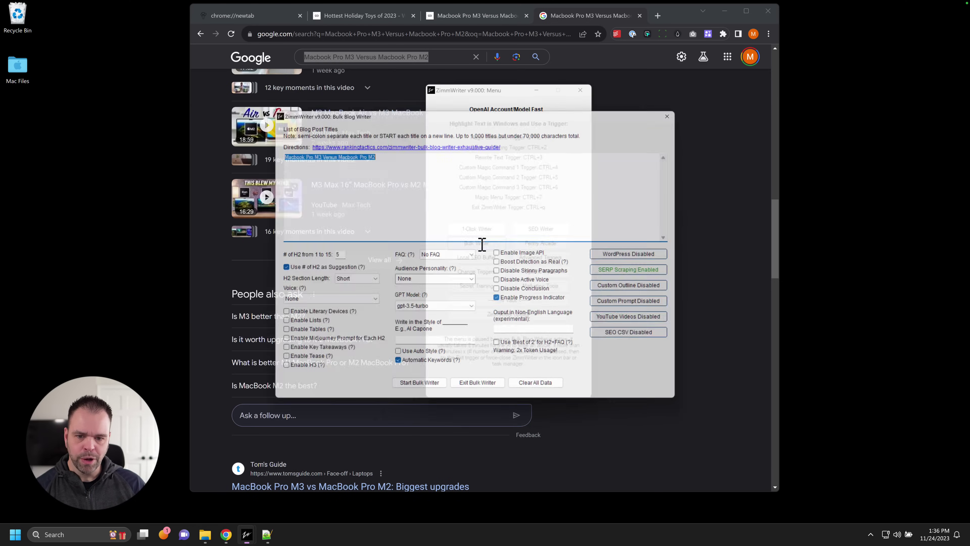
Step: Check the Bulk Writer's SERP scraping settings, then close them and the Bulk Blog Writer
{"action": "left_click", "coordinate": [645, 277]}
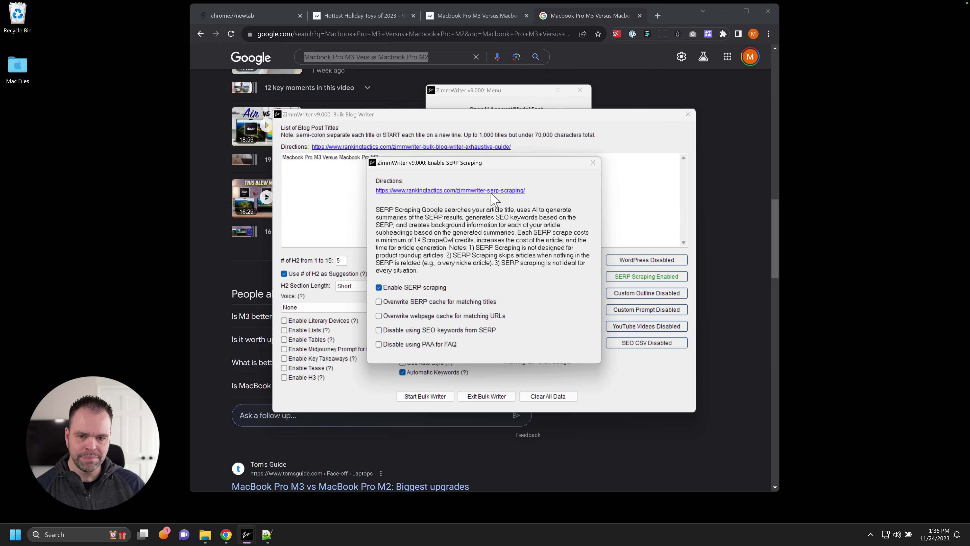
{"action": "left_click_drag", "start_coordinate": [483, 163], "coordinate": [635, 138]}
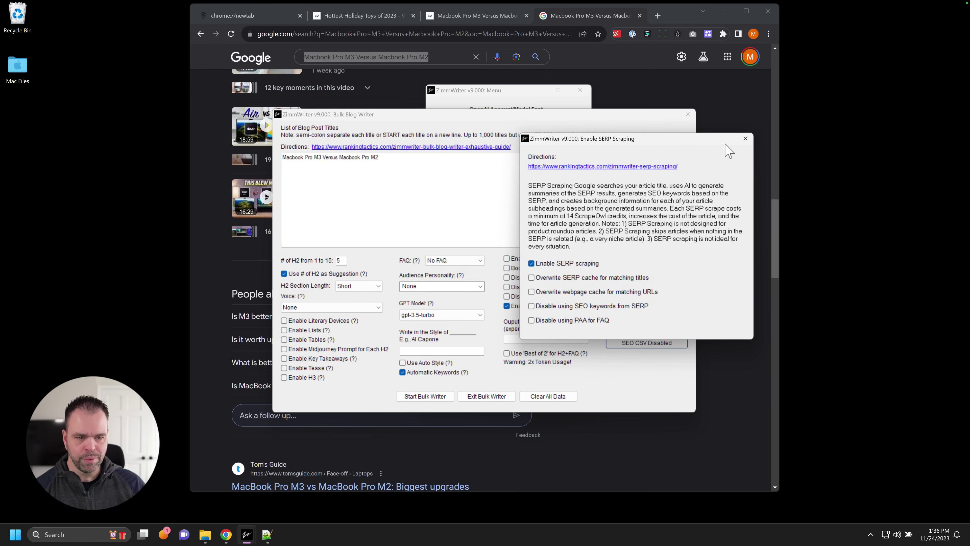
{"action": "left_click", "coordinate": [745, 138]}
{"action": "left_click", "coordinate": [687, 114]}
Step: Open the SEO Blog Writer and paste 'Macbook Pro M3 Versus Macbook Pro M2' as its title
{"action": "left_click", "coordinate": [540, 230]}
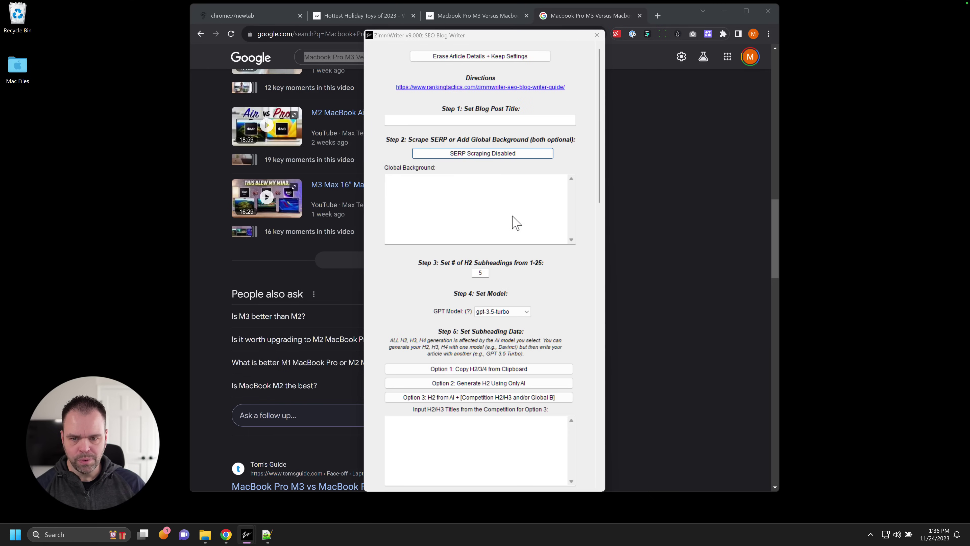
{"action": "left_click", "coordinate": [493, 120]}
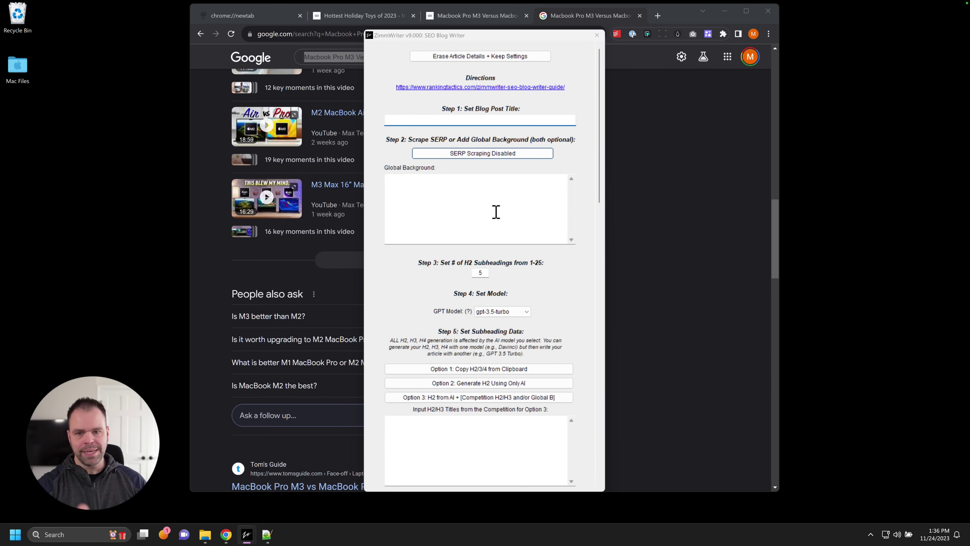
{"action": "scroll", "coordinate": [511, 252], "scroll_direction": "down", "scroll_amount": 1}
{"action": "scroll", "coordinate": [550, 267], "scroll_direction": "up", "scroll_amount": 1}
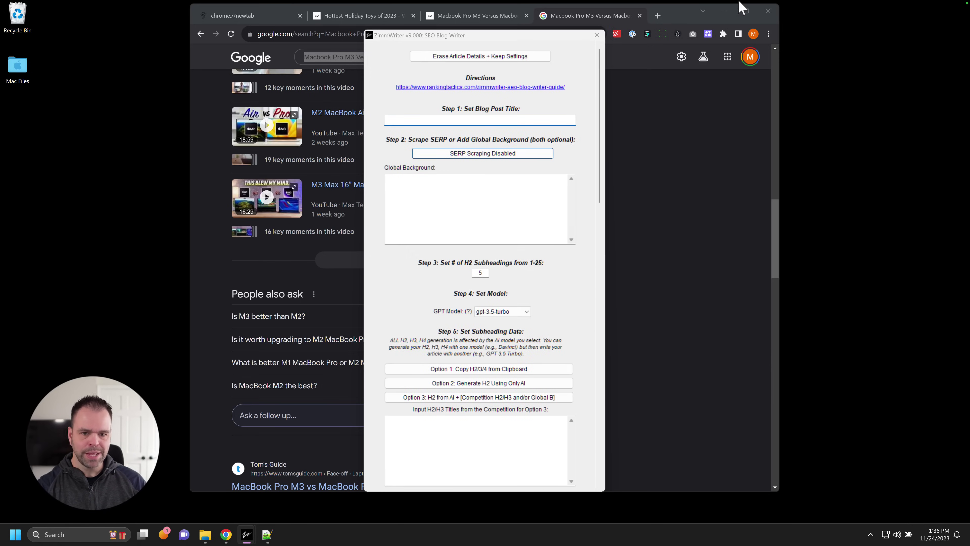
{"action": "left_click", "coordinate": [724, 10]}
{"action": "type", "text": "Macbook Pro M3 Versus Macbook Pro M2"}
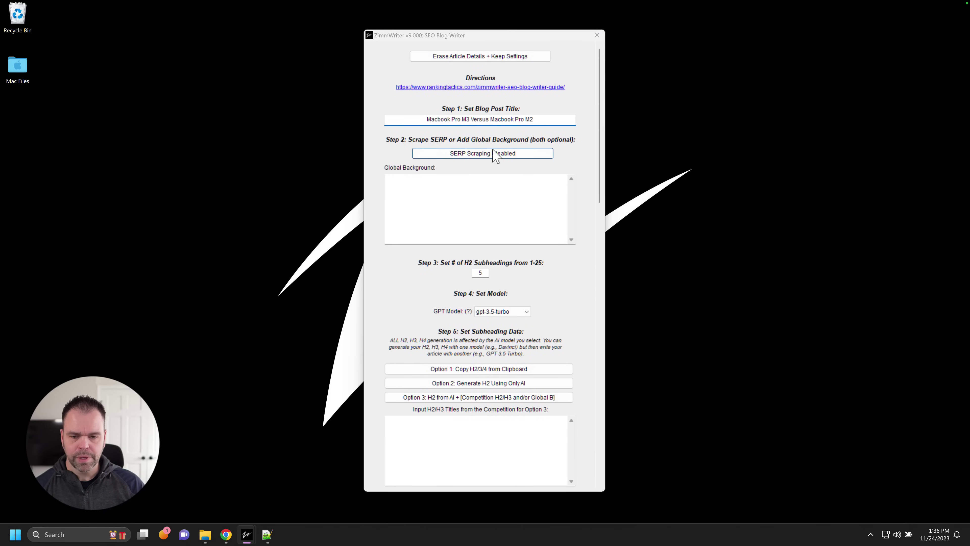
{"action": "scroll", "coordinate": [504, 246], "scroll_direction": "down", "scroll_amount": 4}
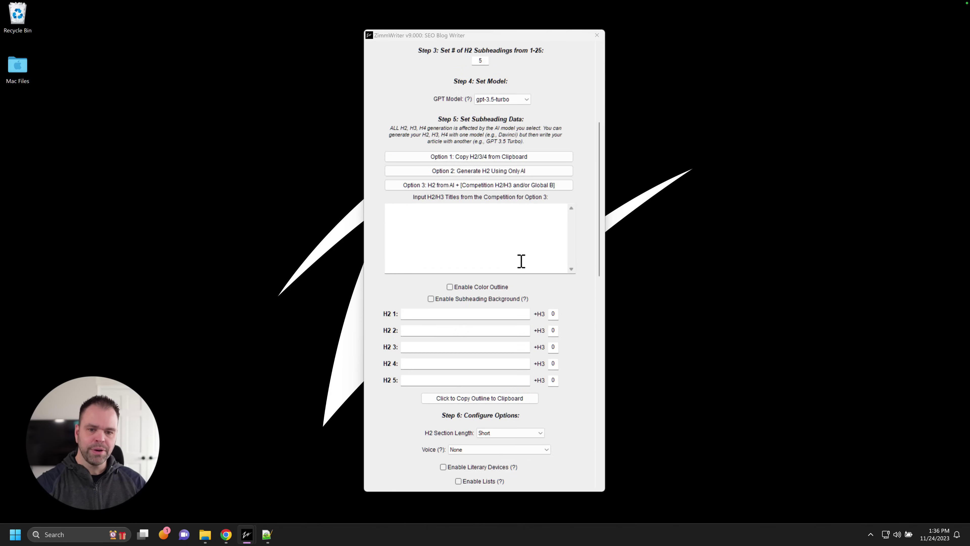
{"action": "scroll", "coordinate": [581, 263], "scroll_direction": "up", "scroll_amount": 4}
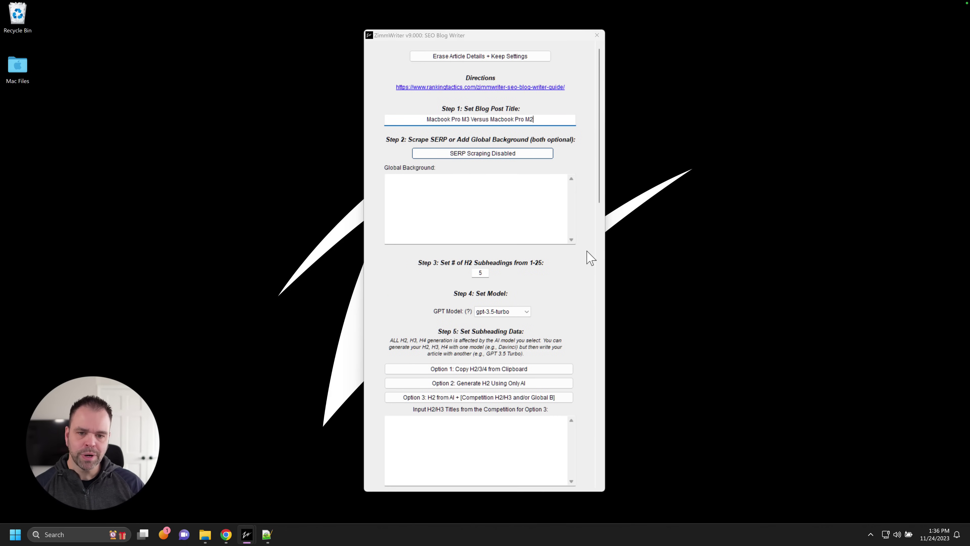
{"action": "left_click", "coordinate": [485, 154]}
Step: Place the Enable SERP Scraping settings beside the SEO Blog Writer and select the Macbook title
{"action": "left_click_drag", "start_coordinate": [483, 132], "coordinate": [705, 96]}
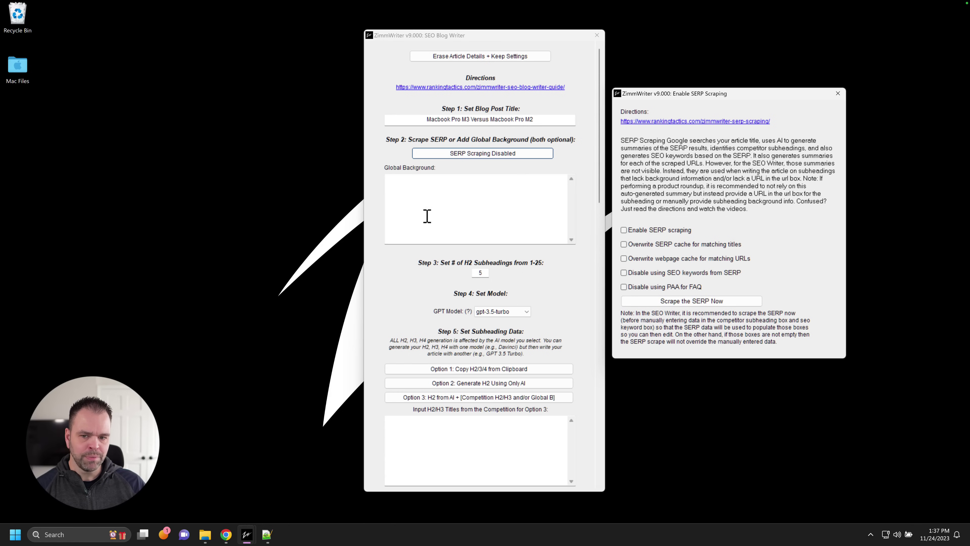
{"action": "scroll", "coordinate": [478, 322], "scroll_direction": "down", "scroll_amount": 3}
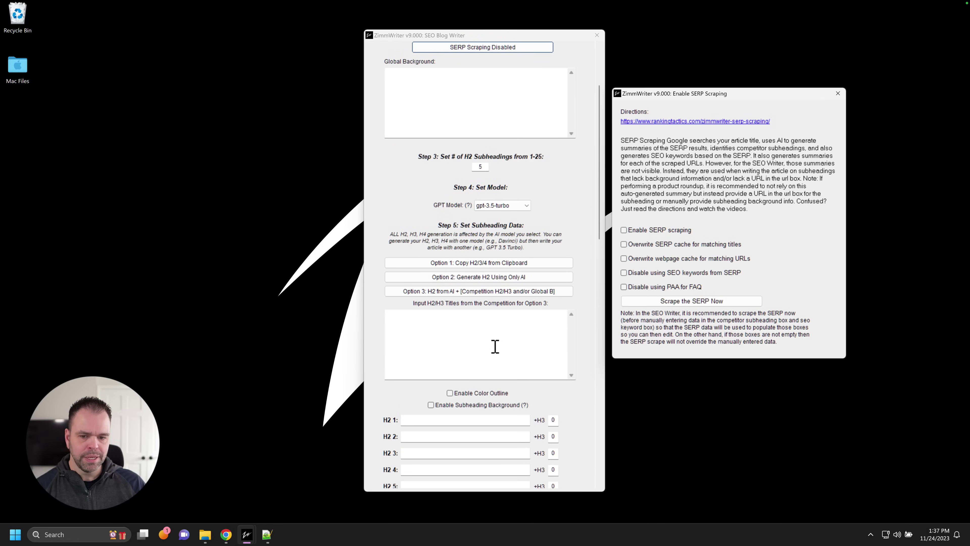
{"action": "scroll", "coordinate": [588, 344], "scroll_direction": "down", "scroll_amount": 20}
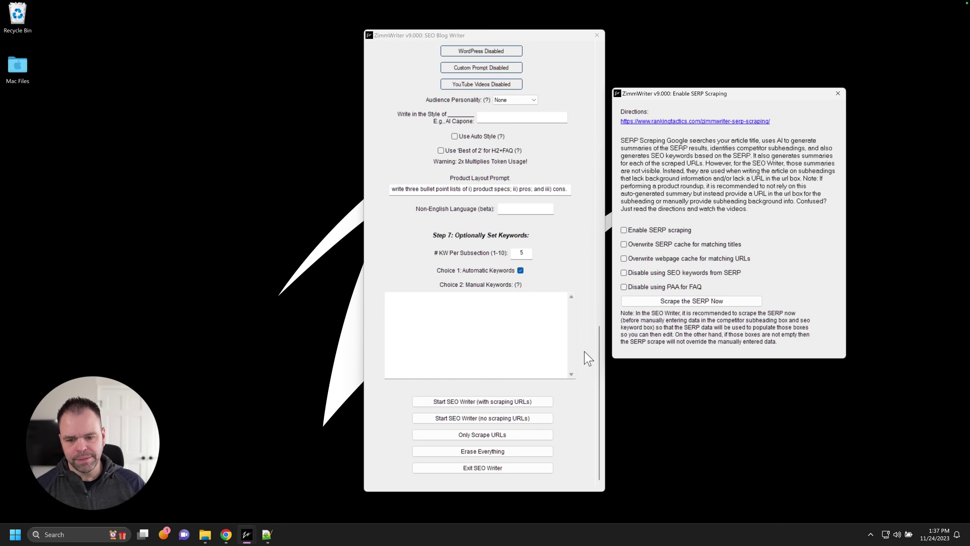
{"action": "left_click_drag", "start_coordinate": [598, 371], "coordinate": [607, 129]}
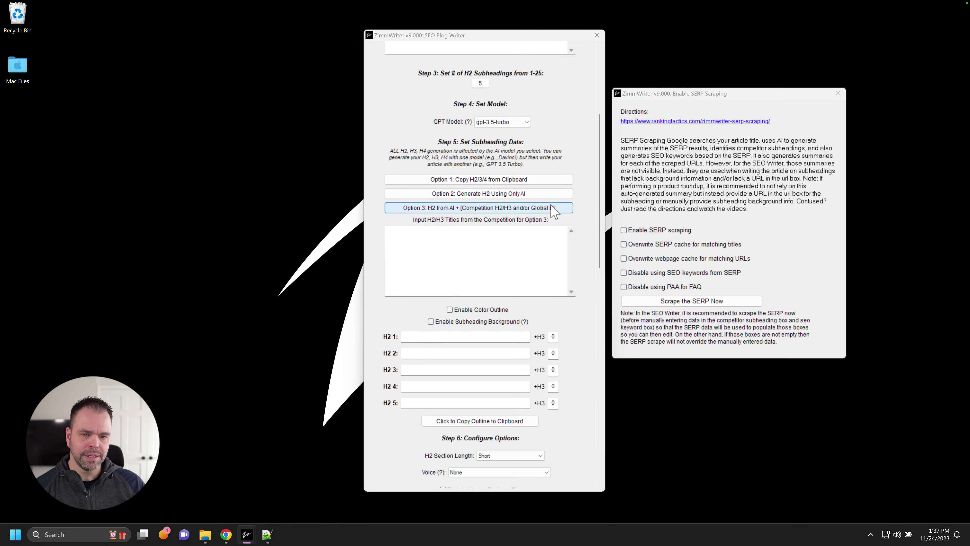
{"action": "scroll", "coordinate": [580, 214], "scroll_direction": "up", "scroll_amount": 5}
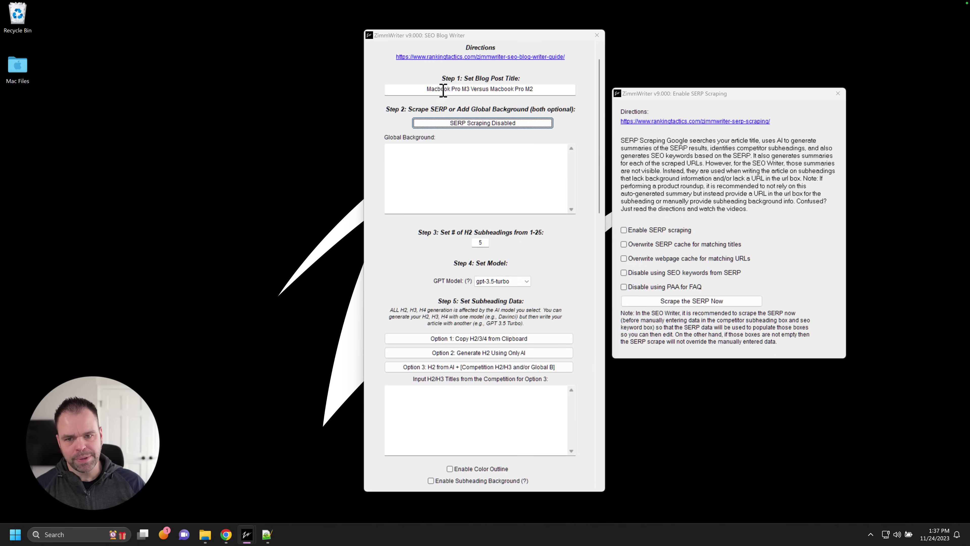
{"action": "left_click_drag", "start_coordinate": [443, 90], "coordinate": [544, 92]}
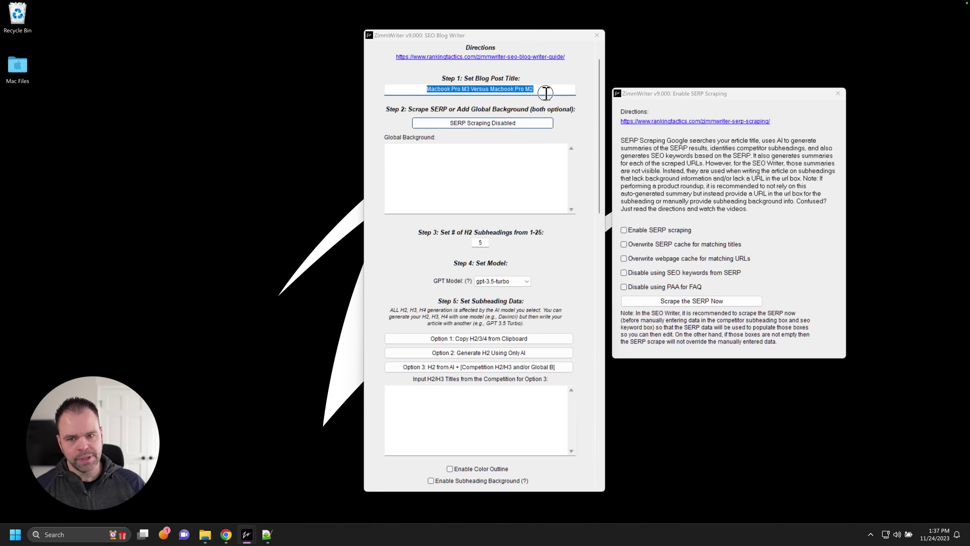
Step: Scrape the SERP now, dismiss the success message, and review the filled background, competitor headings and keywords
{"action": "left_click", "coordinate": [684, 300]}
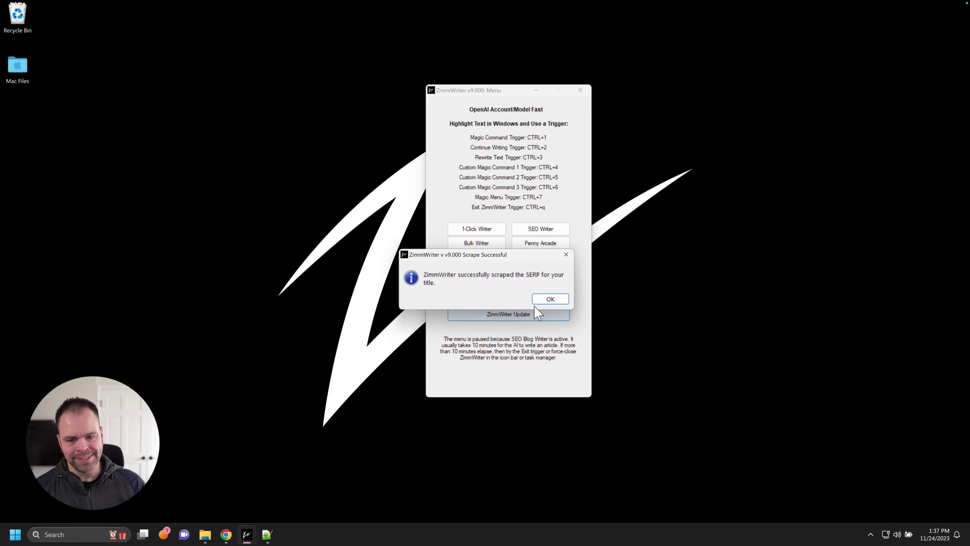
{"action": "left_click", "coordinate": [548, 299]}
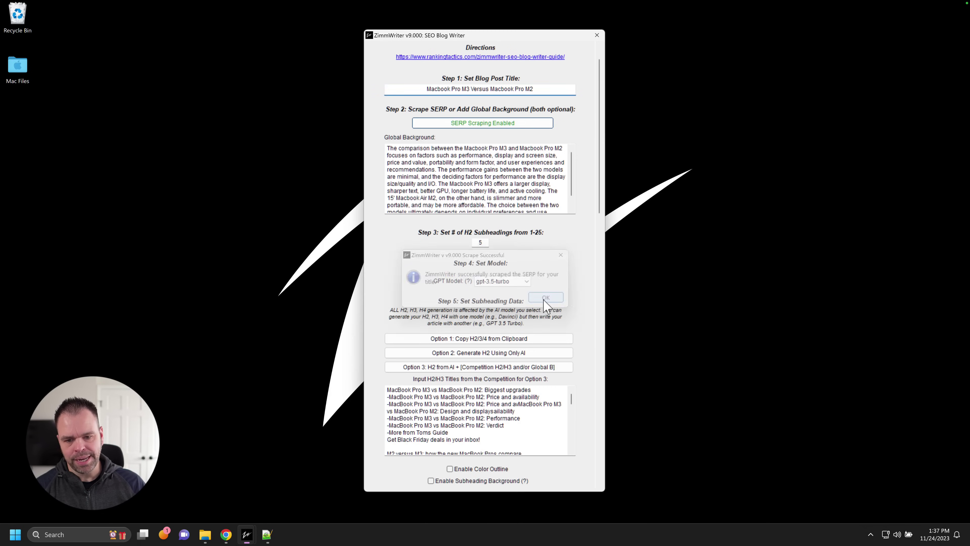
{"action": "scroll", "coordinate": [569, 170], "scroll_direction": "down", "scroll_amount": 1}
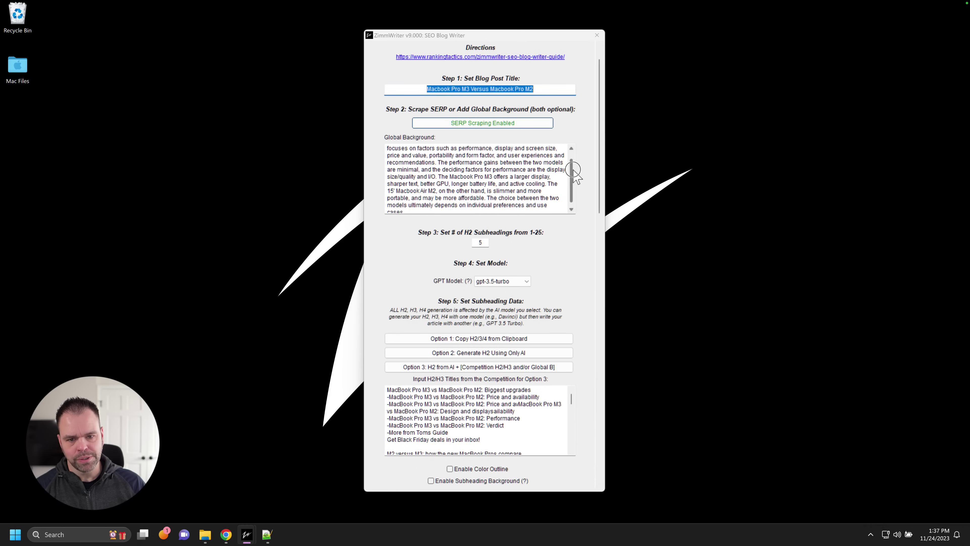
{"action": "left_click_drag", "start_coordinate": [569, 171], "coordinate": [567, 164]}
{"action": "scroll", "coordinate": [569, 170], "scroll_direction": "down", "scroll_amount": 2}
{"action": "scroll", "coordinate": [569, 179], "scroll_direction": "up", "scroll_amount": 2}
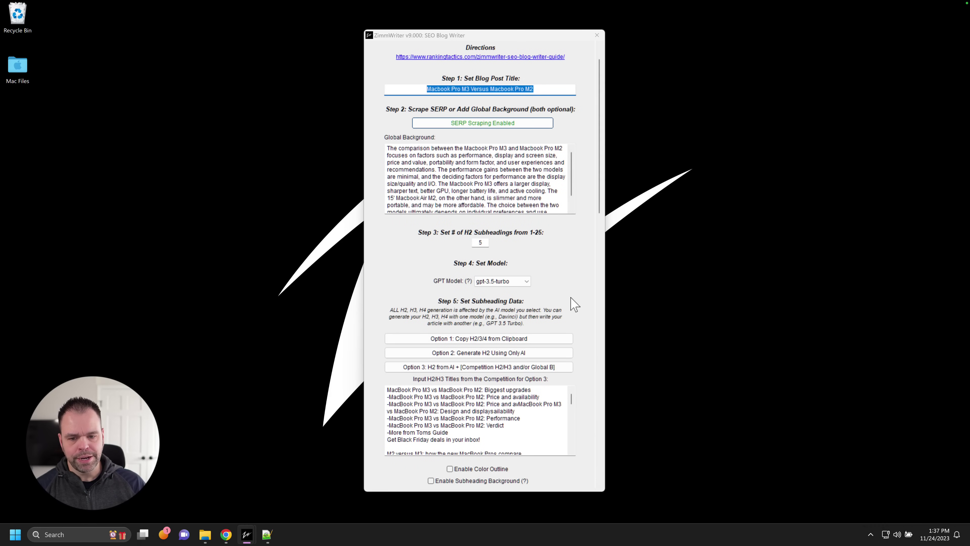
{"action": "scroll", "coordinate": [578, 270], "scroll_direction": "down", "scroll_amount": 3}
{"action": "left_click_drag", "start_coordinate": [572, 291], "coordinate": [573, 339]}
{"action": "scroll", "coordinate": [588, 336], "scroll_direction": "down", "scroll_amount": 20}
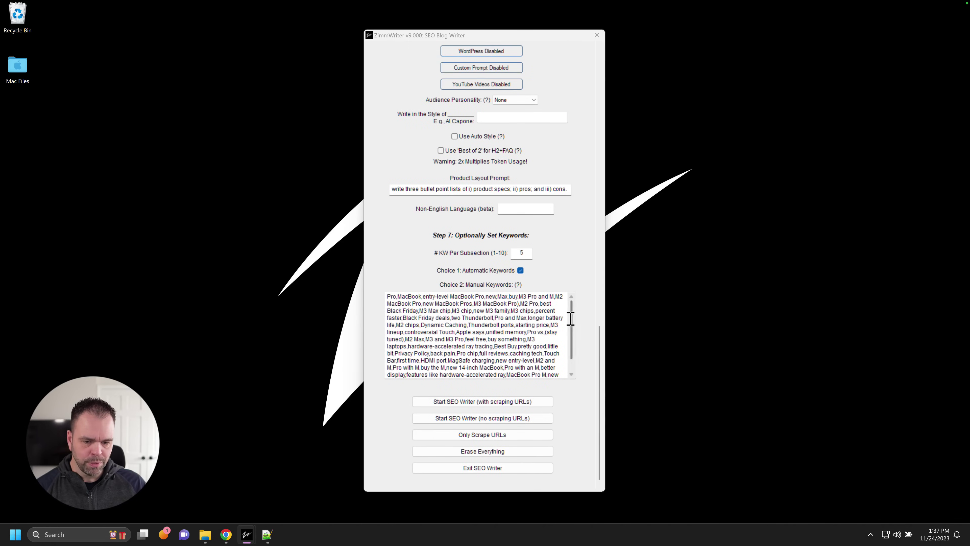
{"action": "scroll", "coordinate": [584, 322], "scroll_direction": "up", "scroll_amount": 20}
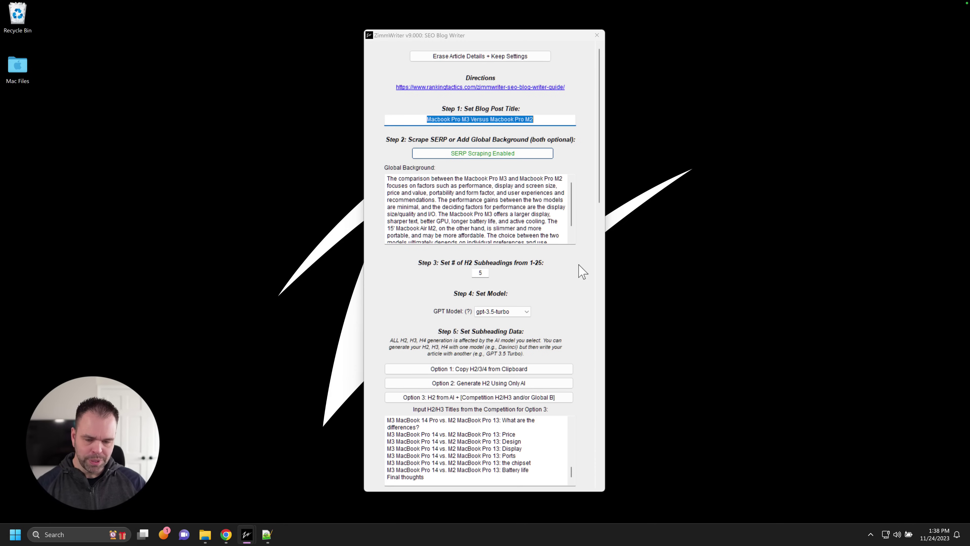
Step: Set the H2 subheading count to 10 and review the competitor subheading titles
{"action": "scroll", "coordinate": [587, 288], "scroll_direction": "down", "scroll_amount": 1}
{"action": "scroll", "coordinate": [586, 383], "scroll_direction": "down", "scroll_amount": 3}
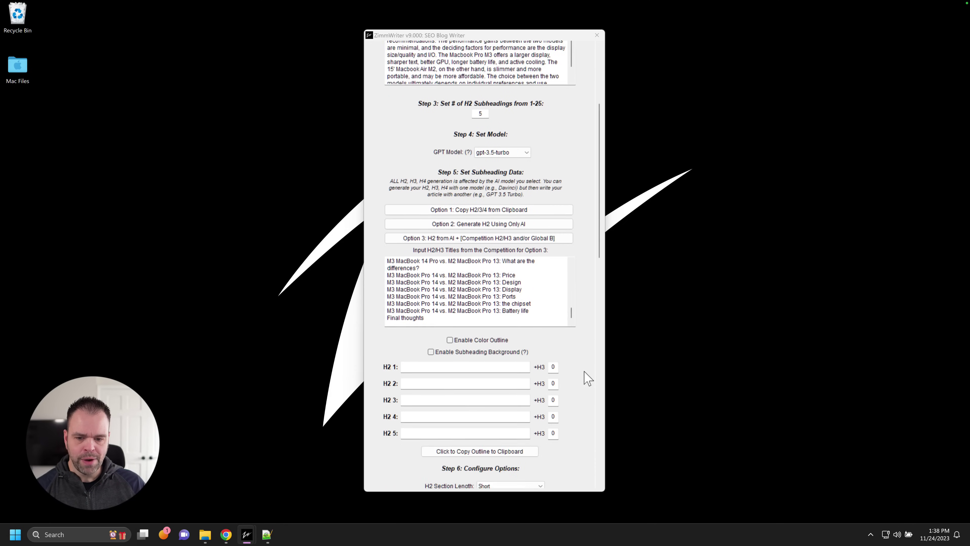
{"action": "scroll", "coordinate": [500, 114], "scroll_direction": "up", "scroll_amount": 1}
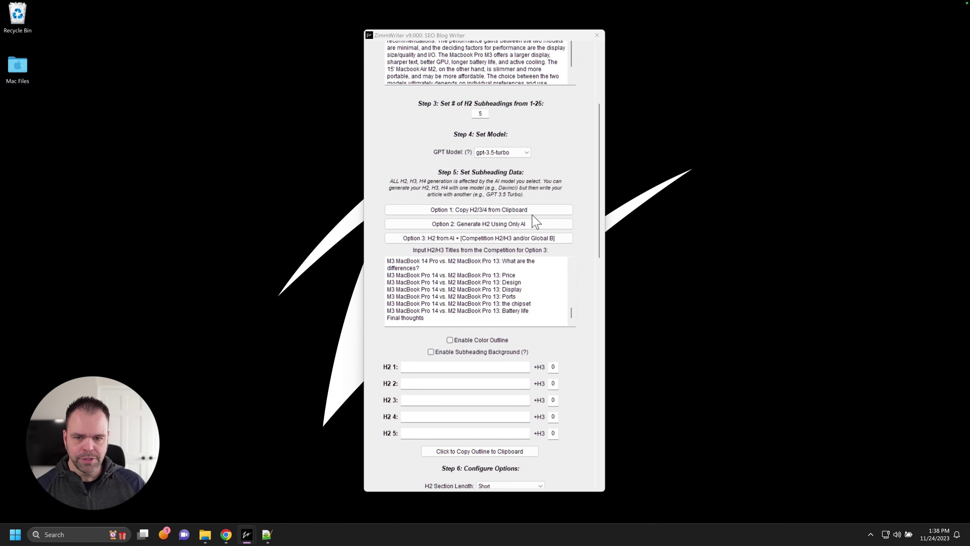
{"action": "double_click", "coordinate": [484, 113]}
{"action": "type", "text": "10"}
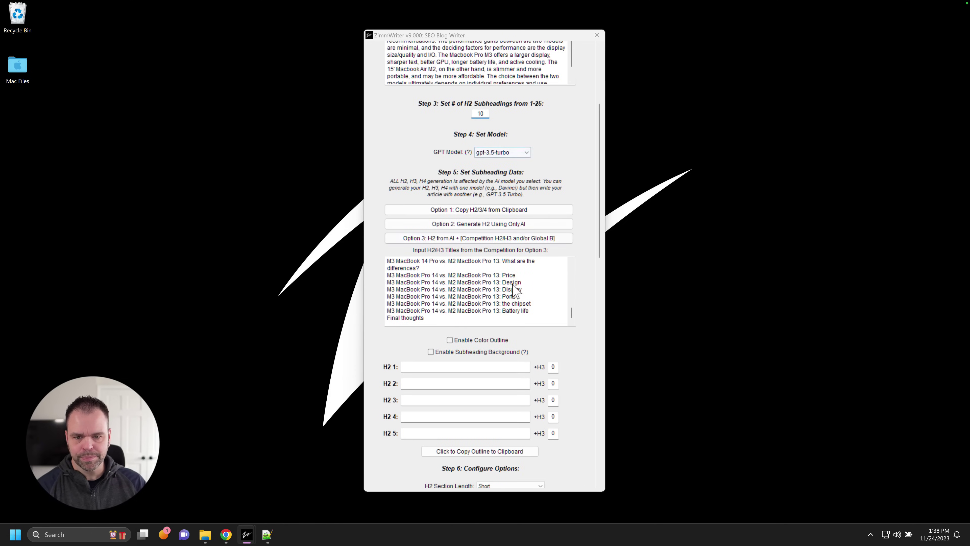
{"action": "scroll", "coordinate": [584, 304], "scroll_direction": "down", "scroll_amount": 2}
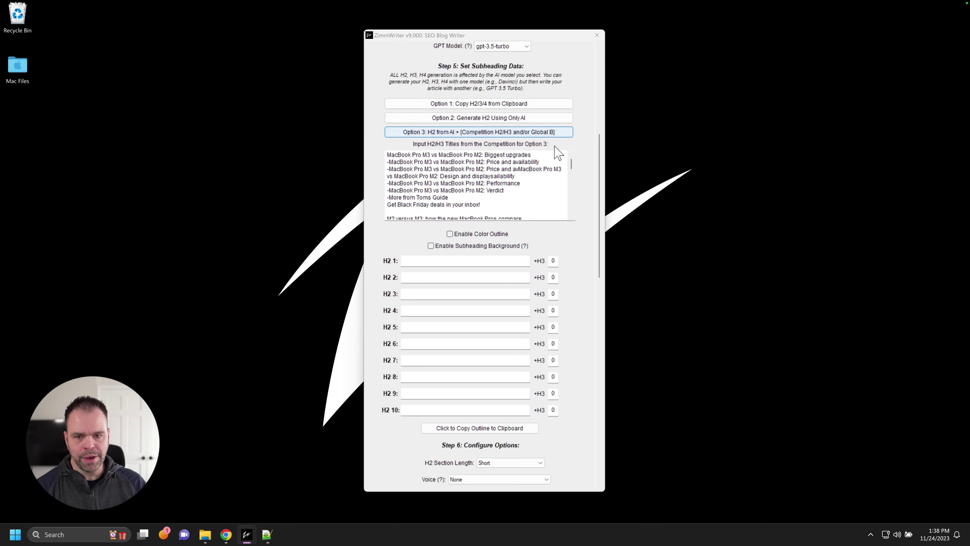
{"action": "scroll", "coordinate": [583, 164], "scroll_direction": "up", "scroll_amount": 3}
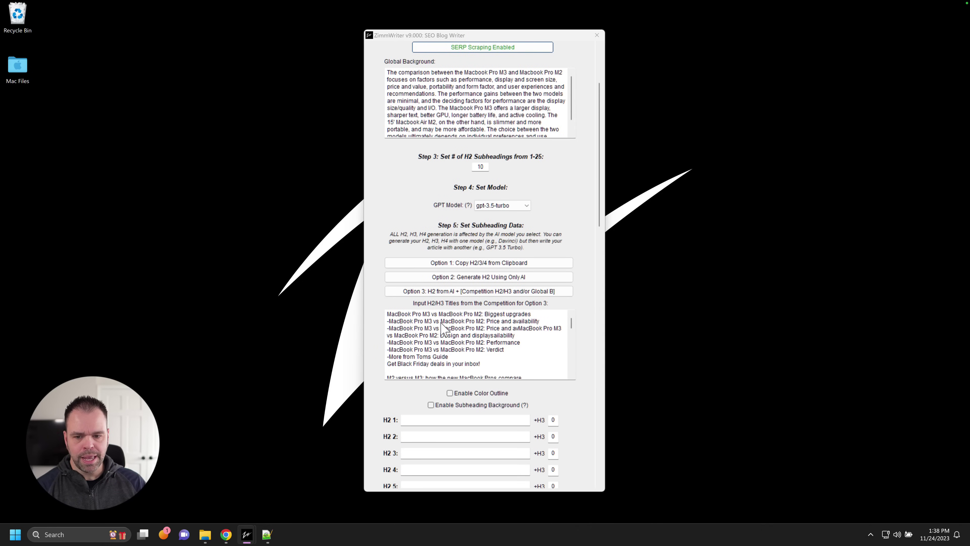
{"action": "left_click_drag", "start_coordinate": [418, 312], "coordinate": [514, 362]}
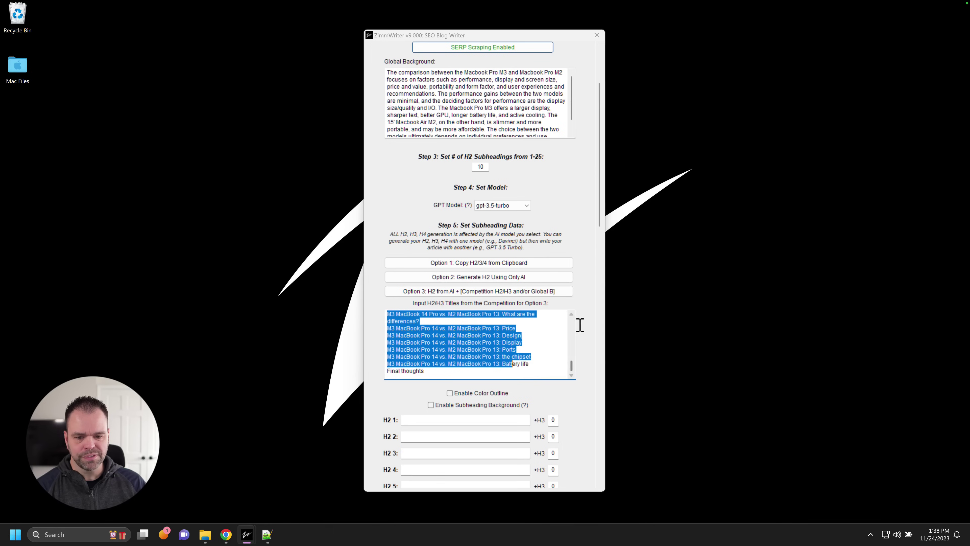
{"action": "scroll", "coordinate": [583, 325], "scroll_direction": "down", "scroll_amount": 2}
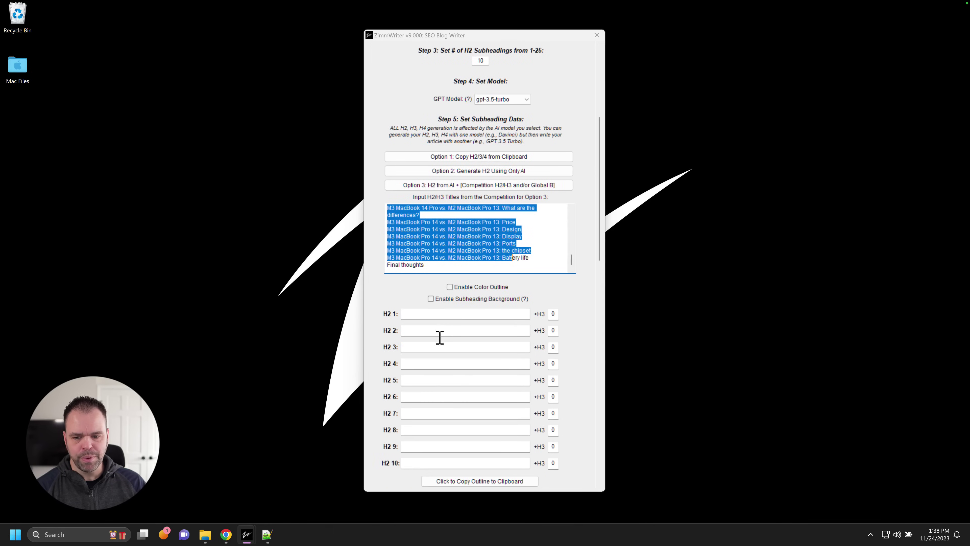
Step: Paste the missing article title and generate ten H2s with Option 3: AI + Competition
{"action": "left_click", "coordinate": [443, 186]}
{"action": "left_click", "coordinate": [548, 281]}
{"action": "scroll", "coordinate": [572, 237], "scroll_direction": "up", "scroll_amount": 4}
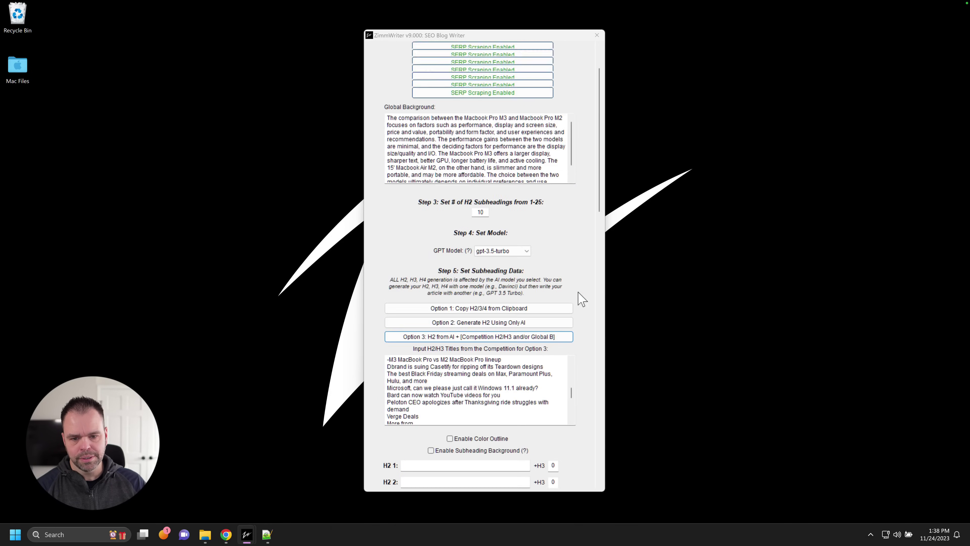
{"action": "left_click", "coordinate": [485, 122]}
{"action": "key", "text": "ctrl+v"}
{"action": "scroll", "coordinate": [578, 243], "scroll_direction": "down", "scroll_amount": 4}
{"action": "left_click", "coordinate": [494, 186]}
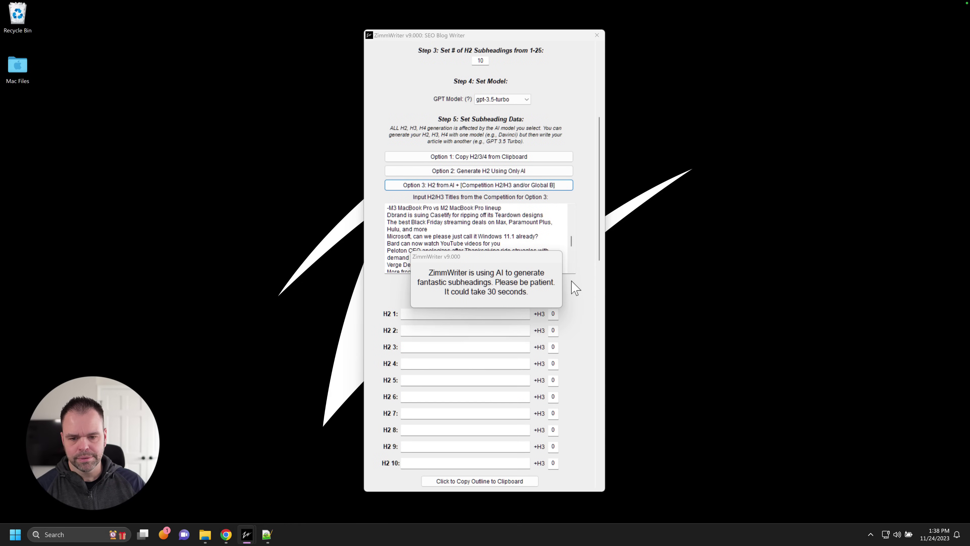
{"action": "scroll", "coordinate": [576, 291], "scroll_direction": "down", "scroll_amount": 3}
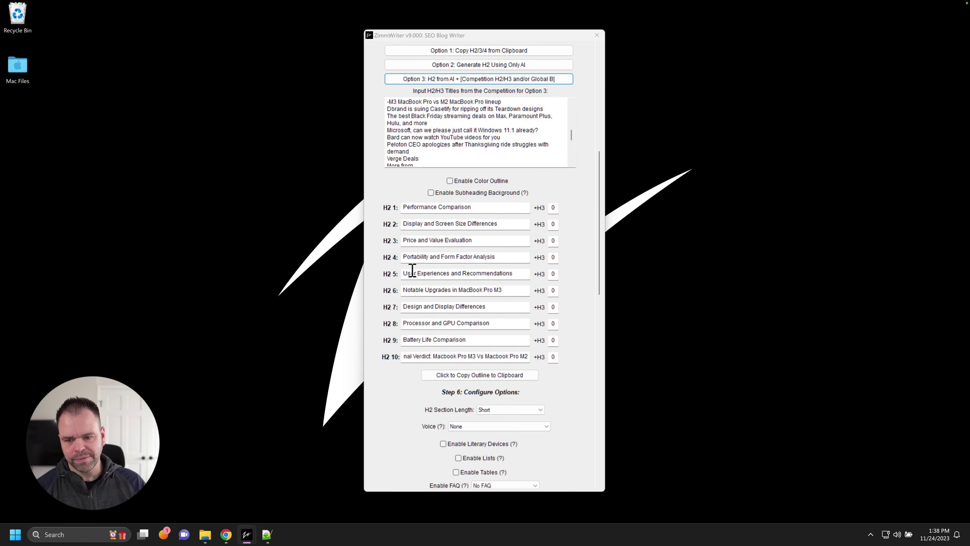
Step: Review the ten generated H2s, highlighting the User Experiences and Final Verdict subheadings
{"action": "left_click_drag", "start_coordinate": [406, 272], "coordinate": [386, 291]}
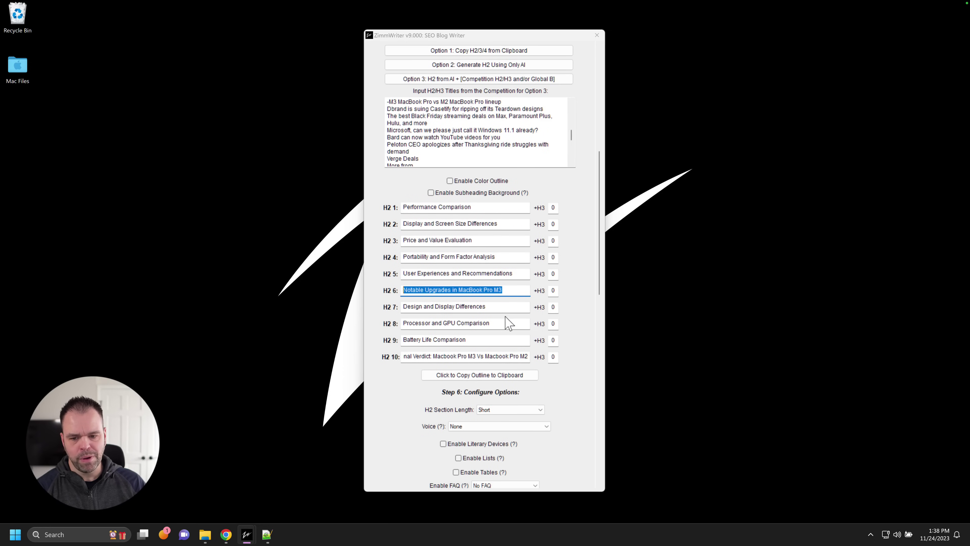
{"action": "left_click_drag", "start_coordinate": [415, 356], "coordinate": [586, 332]}
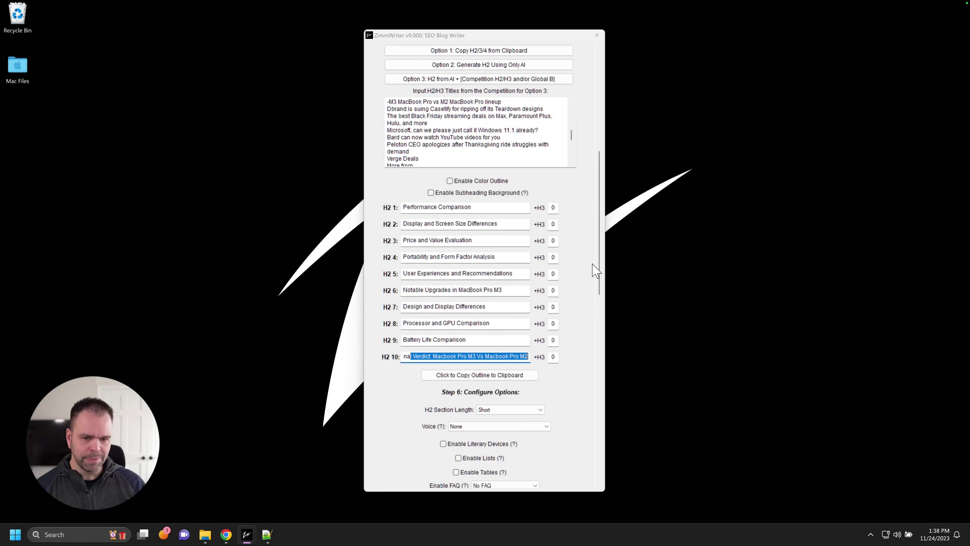
{"action": "scroll", "coordinate": [589, 273], "scroll_direction": "up", "scroll_amount": 5}
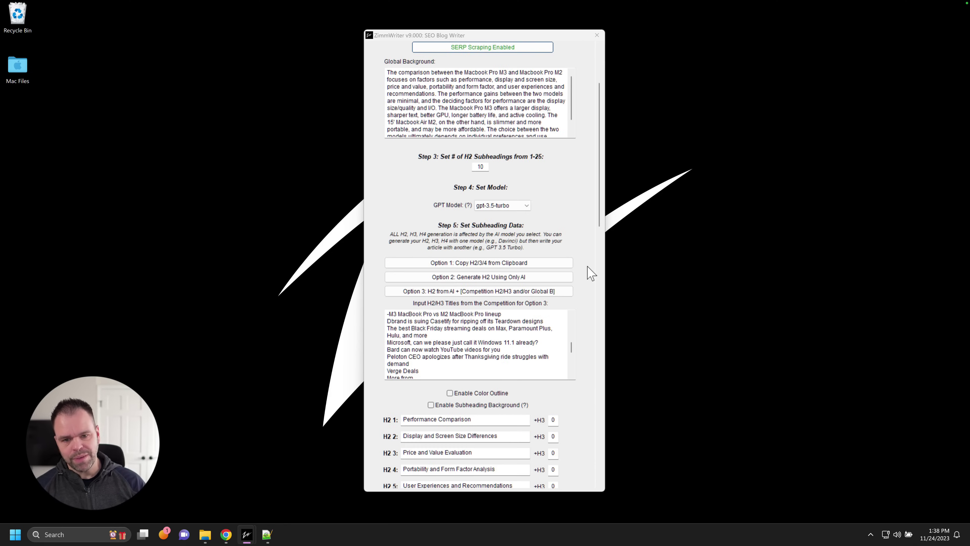
{"action": "scroll", "coordinate": [575, 252], "scroll_direction": "up", "scroll_amount": 3}
{"action": "scroll", "coordinate": [576, 261], "scroll_direction": "down", "scroll_amount": 4}
Step: Enable color outline and subheading background, then check H2 1's scraping URL and background fields
{"action": "left_click", "coordinate": [450, 340]}
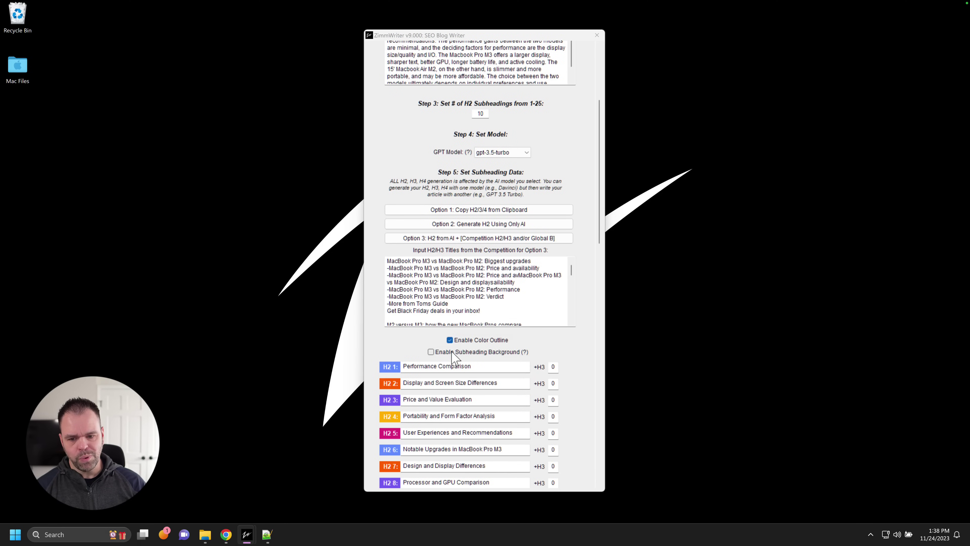
{"action": "left_click", "coordinate": [430, 351]}
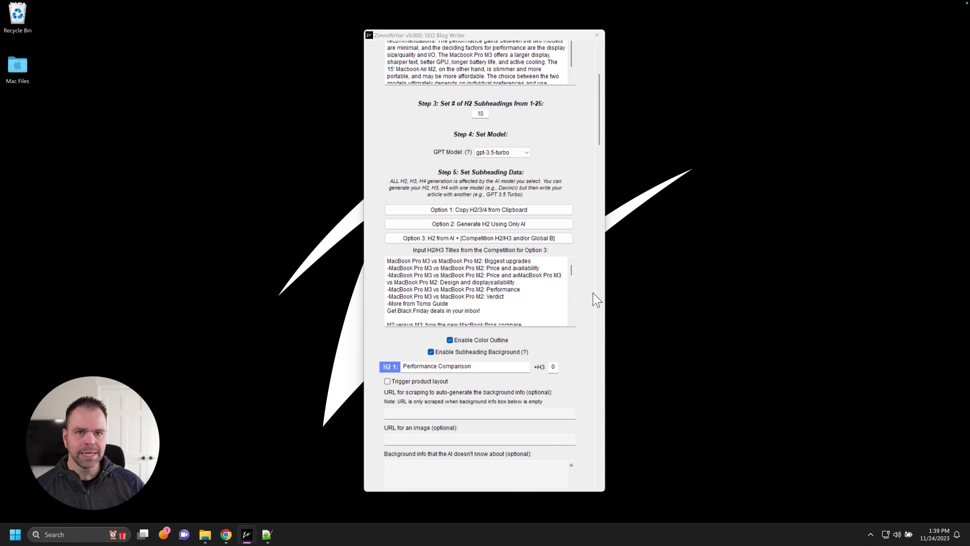
{"action": "scroll", "coordinate": [596, 299], "scroll_direction": "up", "scroll_amount": 4}
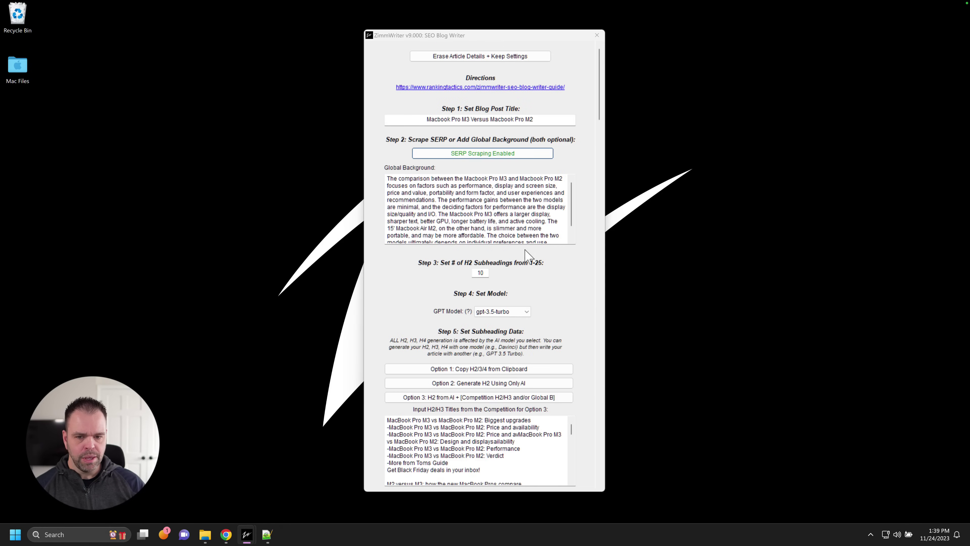
{"action": "left_click_drag", "start_coordinate": [388, 182], "coordinate": [442, 276]}
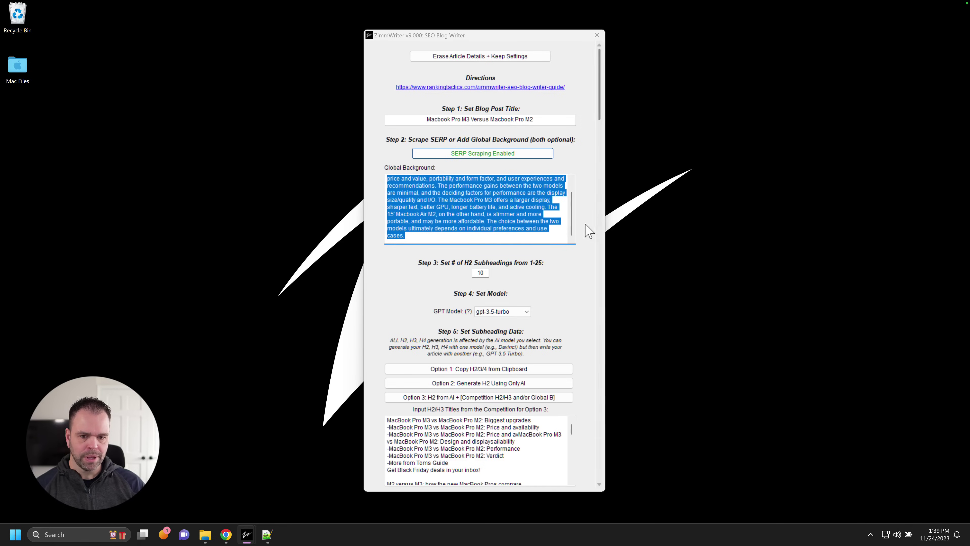
{"action": "scroll", "coordinate": [554, 264], "scroll_direction": "down", "scroll_amount": 10}
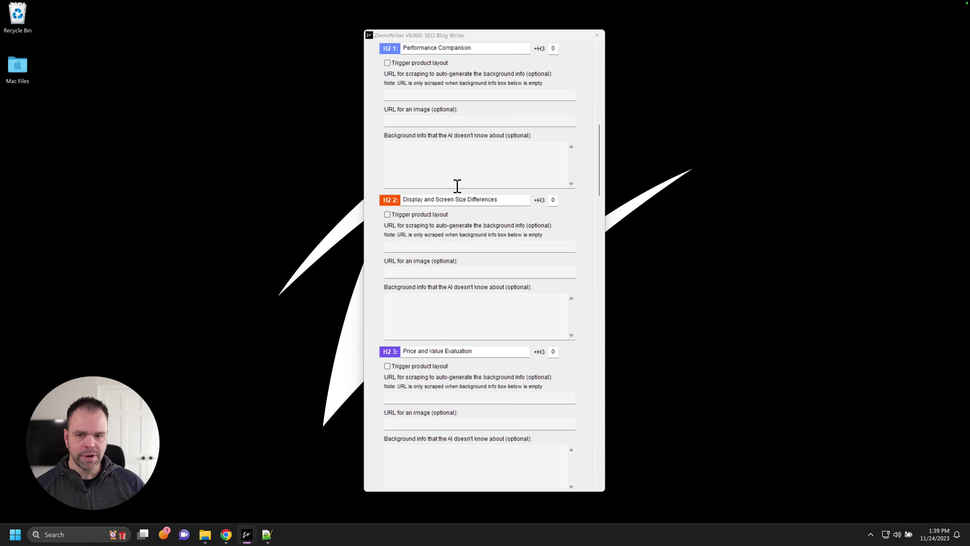
{"action": "scroll", "coordinate": [458, 187], "scroll_direction": "up", "scroll_amount": 2}
{"action": "left_click", "coordinate": [410, 149]}
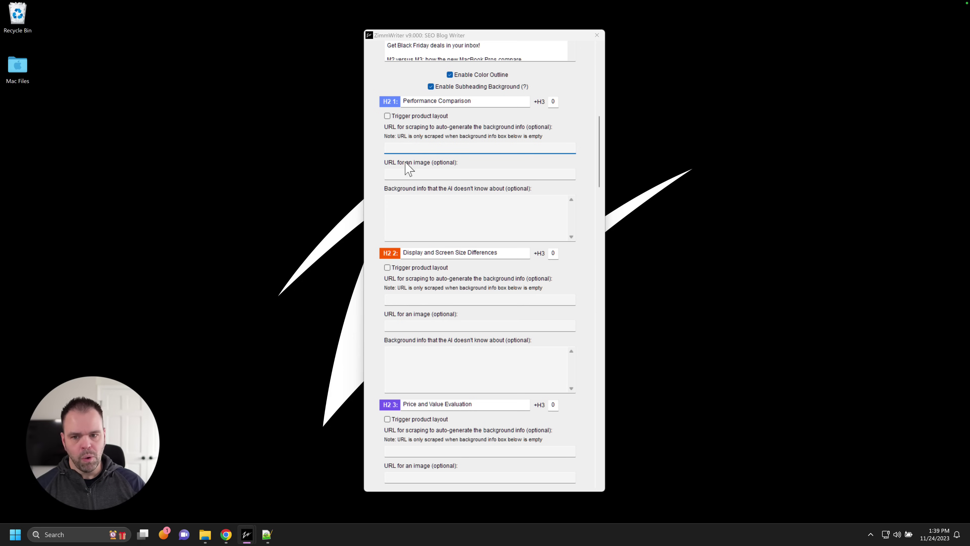
{"action": "left_click", "coordinate": [413, 211]}
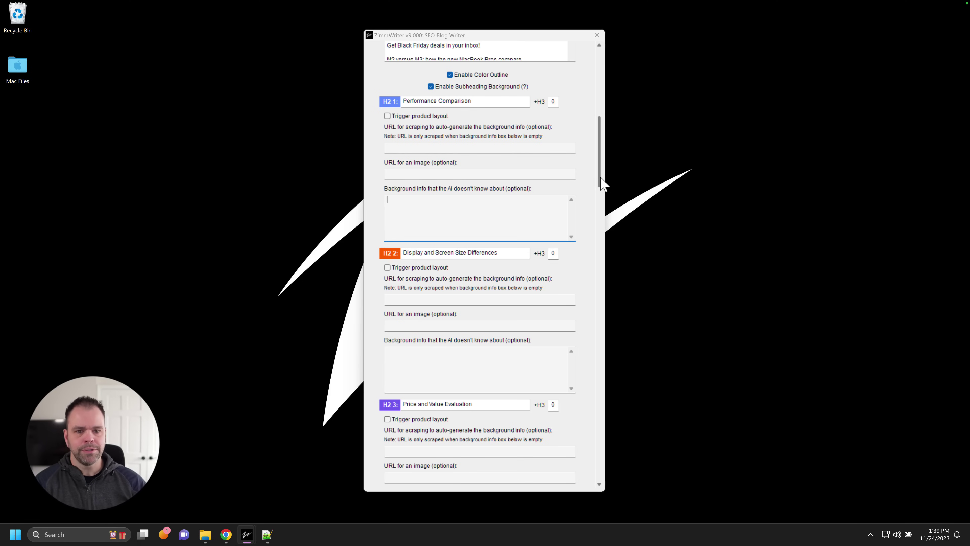
{"action": "scroll", "coordinate": [602, 120], "scroll_direction": "up", "scroll_amount": 10}
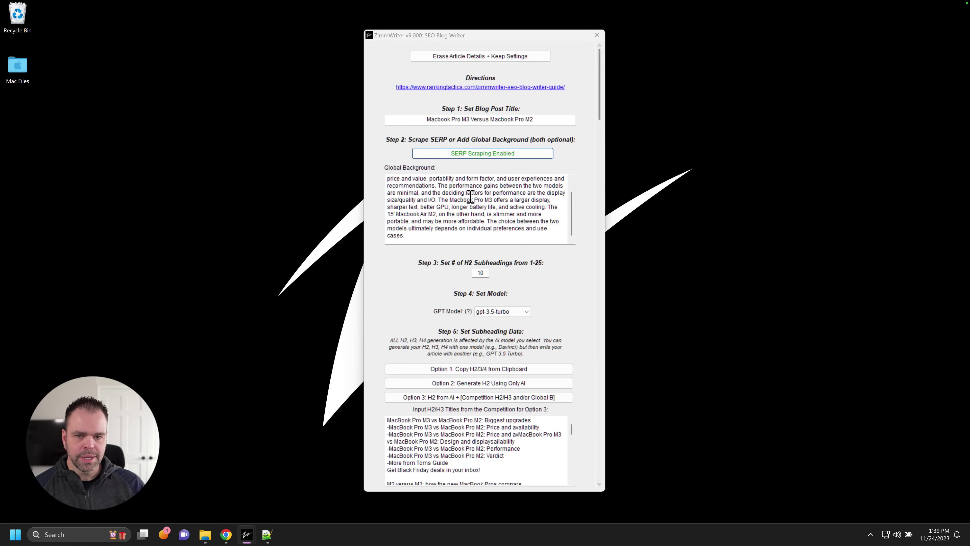
{"action": "key", "text": "ctrl+a"}
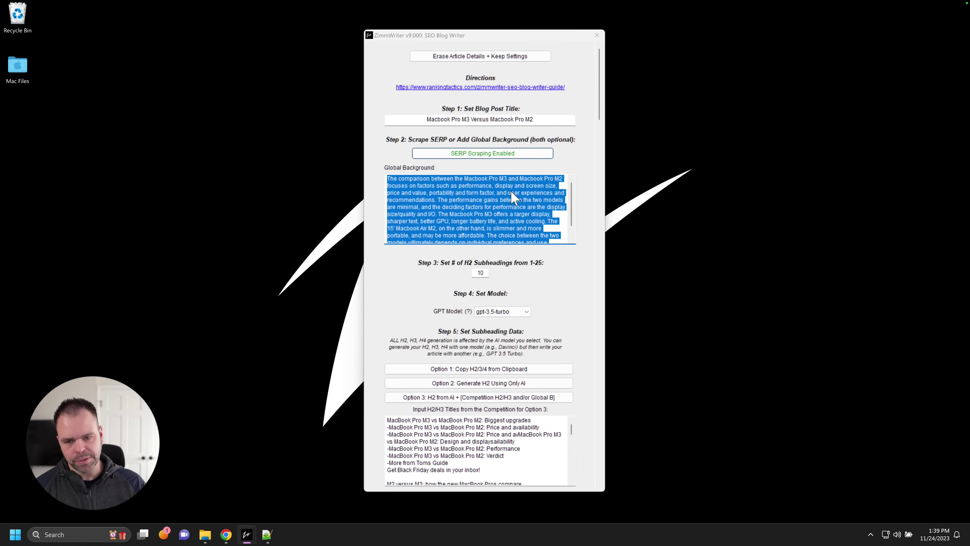
{"action": "left_click_drag", "start_coordinate": [599, 103], "coordinate": [600, 169]}
{"action": "left_click", "coordinate": [392, 147]}
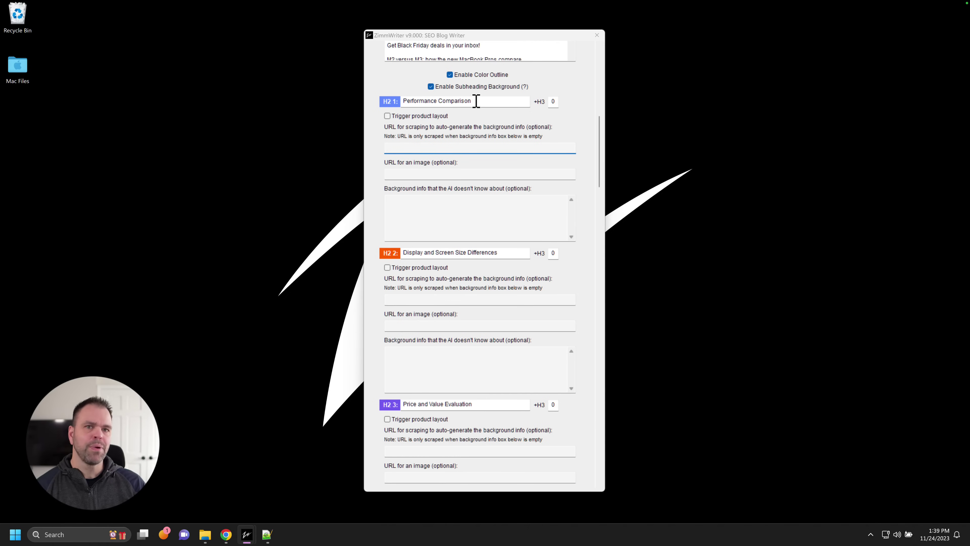
{"action": "left_click_drag", "start_coordinate": [485, 103], "coordinate": [382, 99]}
{"action": "left_click_drag", "start_coordinate": [504, 254], "coordinate": [343, 249]}
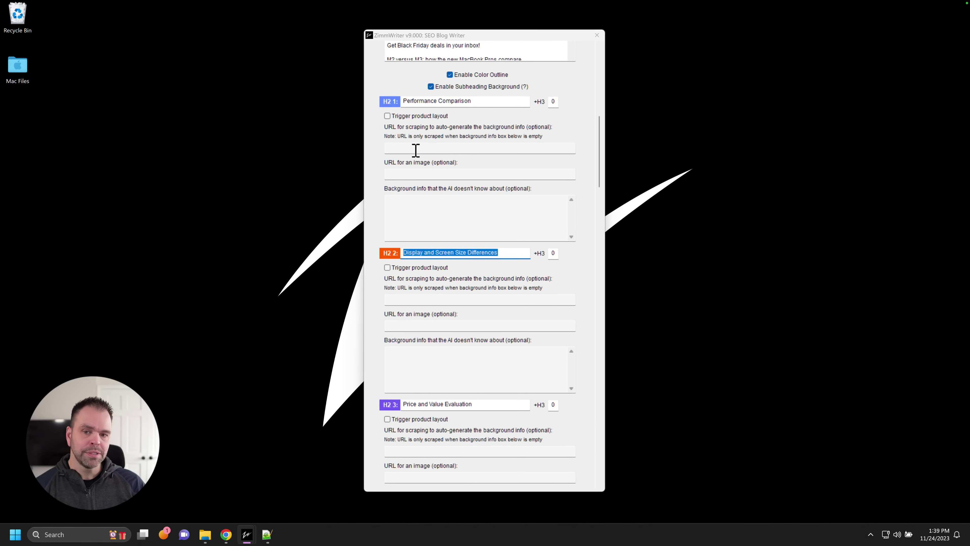
{"action": "left_click", "coordinate": [393, 148]}
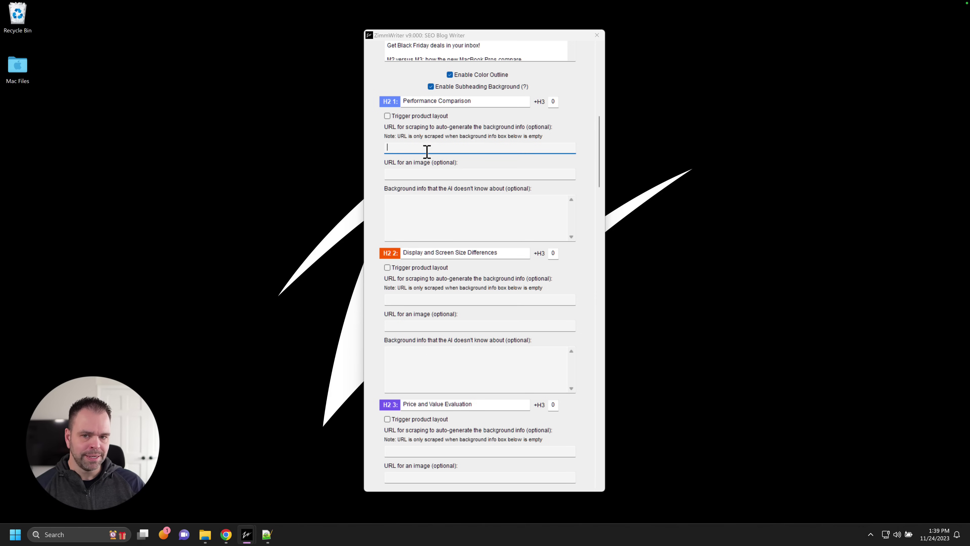
{"action": "left_click", "coordinate": [426, 300]}
{"action": "scroll", "coordinate": [450, 300], "scroll_direction": "down", "scroll_amount": 1}
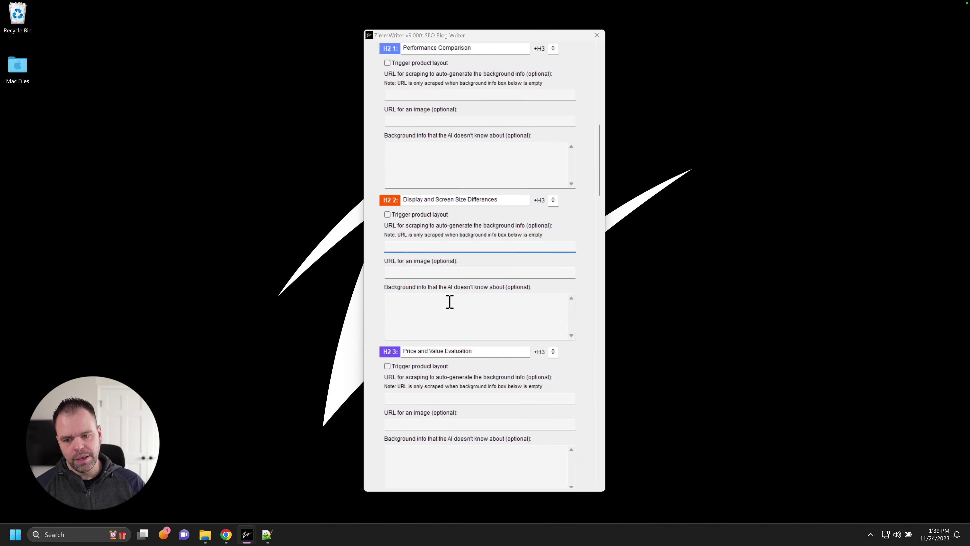
{"action": "scroll", "coordinate": [446, 258], "scroll_direction": "down", "scroll_amount": 1}
{"action": "left_click", "coordinate": [447, 256]}
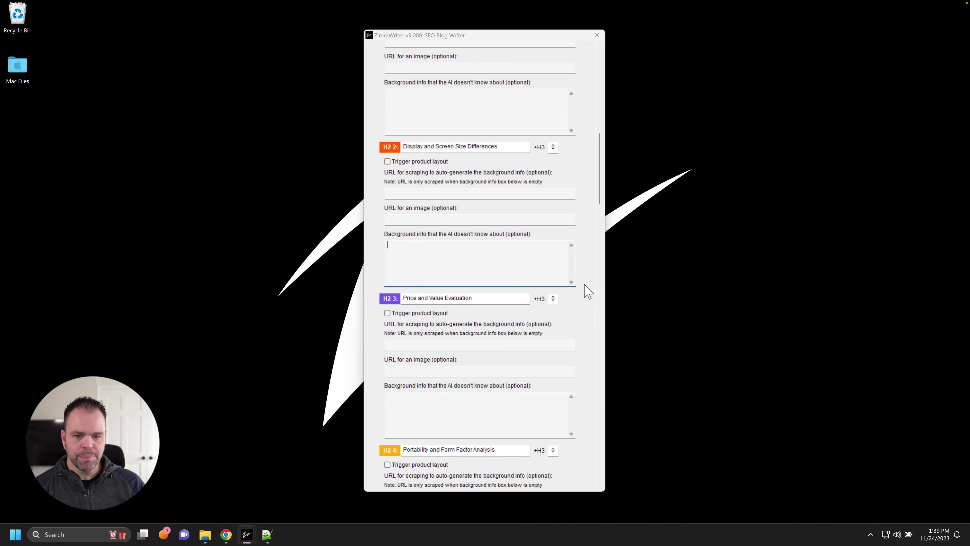
{"action": "scroll", "coordinate": [585, 289], "scroll_direction": "down", "scroll_amount": 2}
{"action": "left_click", "coordinate": [477, 191]}
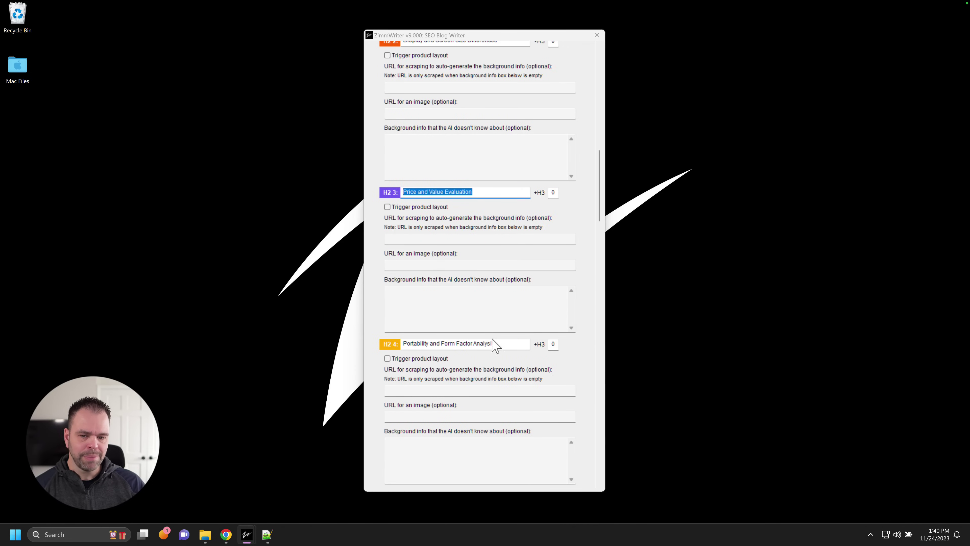
{"action": "left_click", "coordinate": [410, 239]}
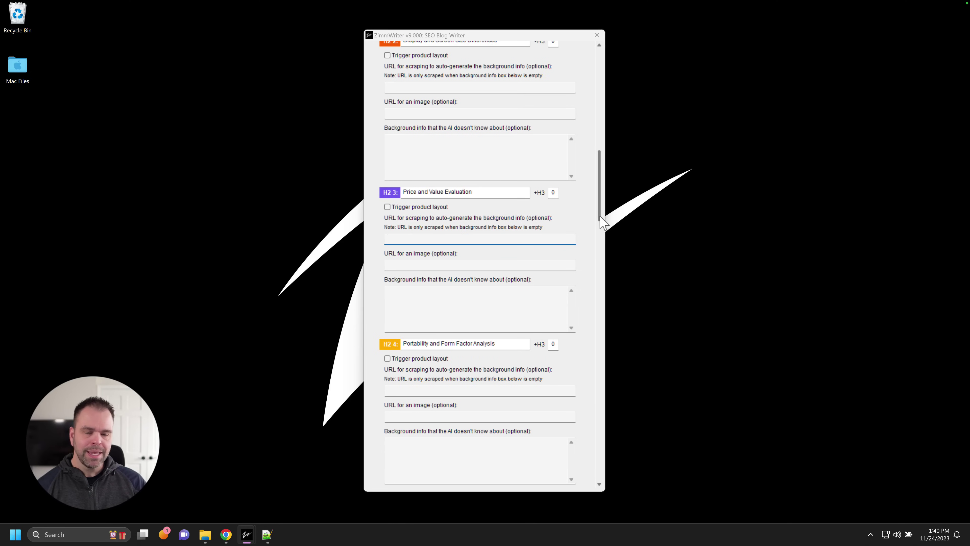
{"action": "left_click_drag", "start_coordinate": [600, 221], "coordinate": [608, 108]}
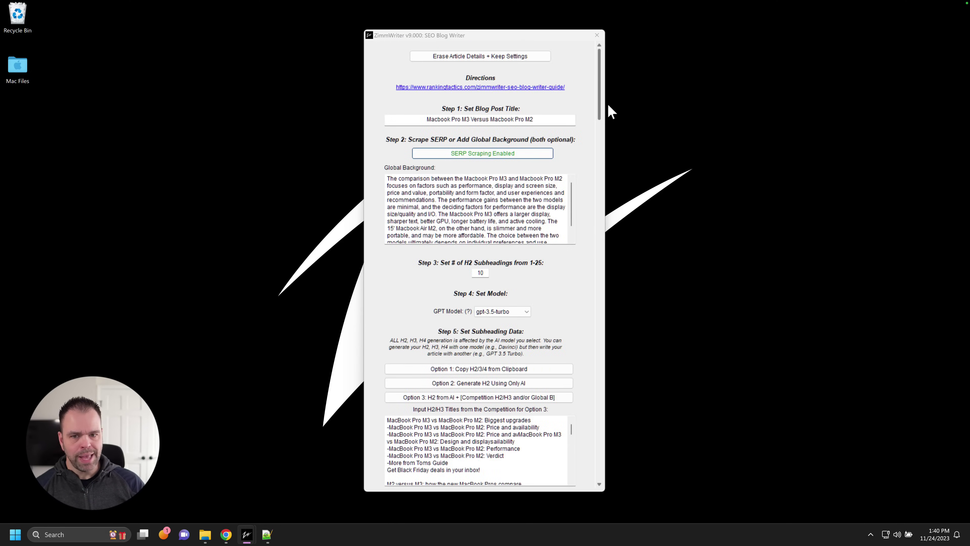
{"action": "left_click", "coordinate": [504, 157]}
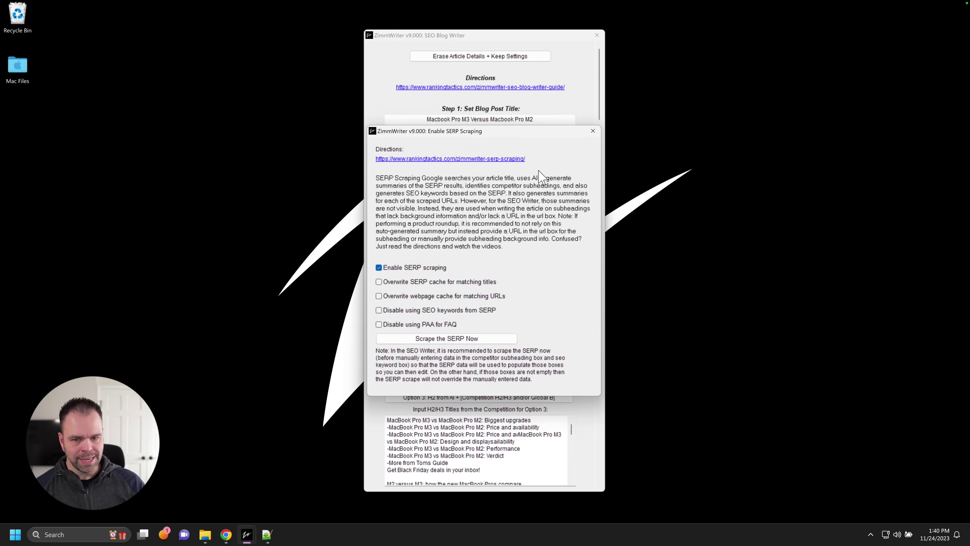
{"action": "left_click", "coordinate": [592, 131]}
{"action": "left_click_drag", "start_coordinate": [601, 124], "coordinate": [602, 225]}
{"action": "left_click", "coordinate": [495, 134]}
{"action": "left_click", "coordinate": [395, 187]}
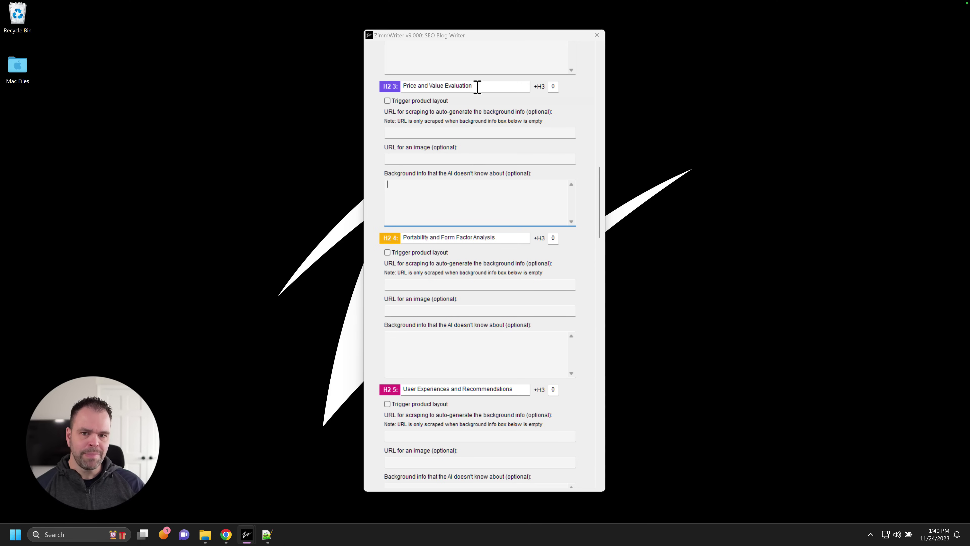
{"action": "left_click_drag", "start_coordinate": [477, 86], "coordinate": [353, 86]}
{"action": "key", "text": "Tab"}
{"action": "key", "text": "Tab"}
{"action": "mouse_move", "coordinate": [604, 190]}
{"action": "left_mouse_down"}
{"action": "mouse_move", "coordinate": [608, 77]}
{"action": "mouse_move", "coordinate": [602, 126]}
{"action": "mouse_move", "coordinate": [604, 95]}
{"action": "left_mouse_up"}
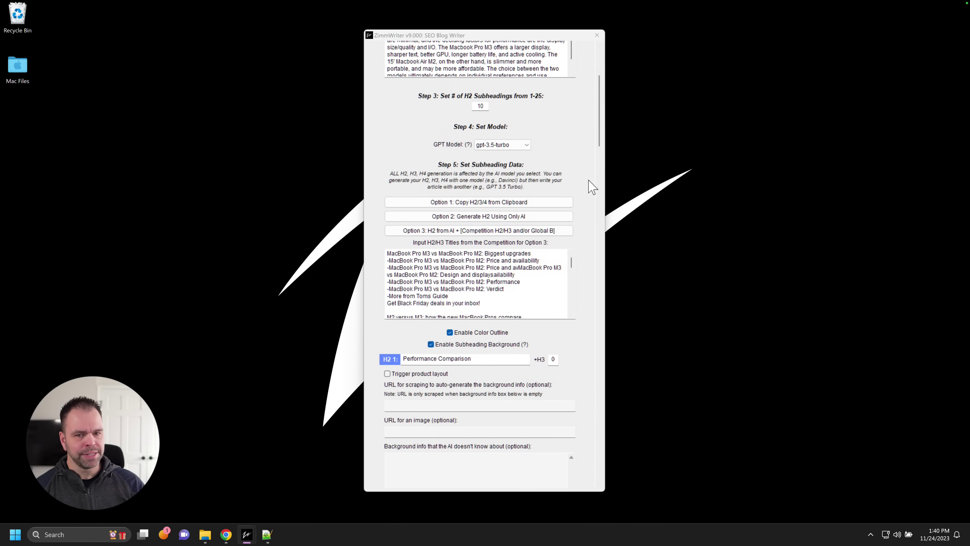
{"action": "scroll", "coordinate": [464, 136], "scroll_direction": "up", "scroll_amount": 3}
{"action": "left_click_drag", "start_coordinate": [391, 118], "coordinate": [537, 175]}
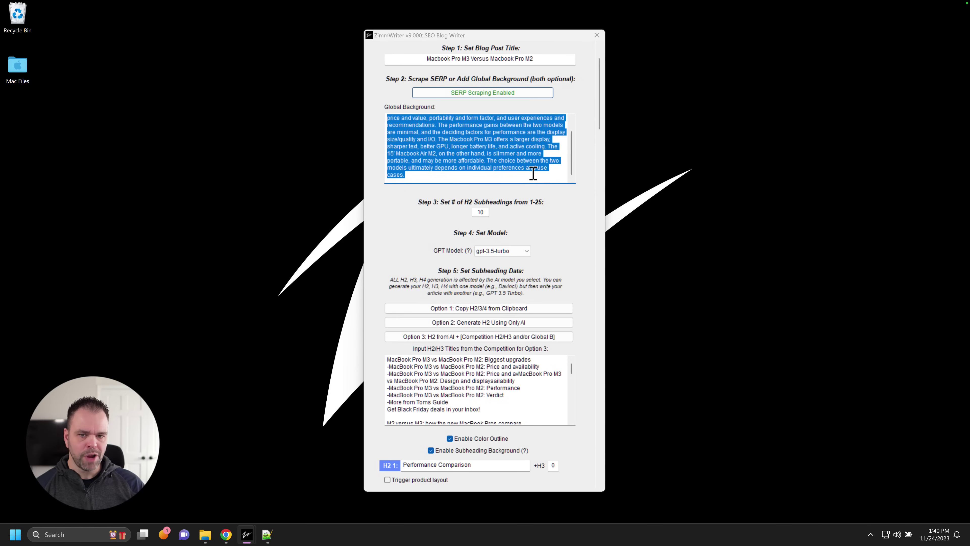
{"action": "scroll", "coordinate": [534, 174], "scroll_direction": "up", "scroll_amount": 2}
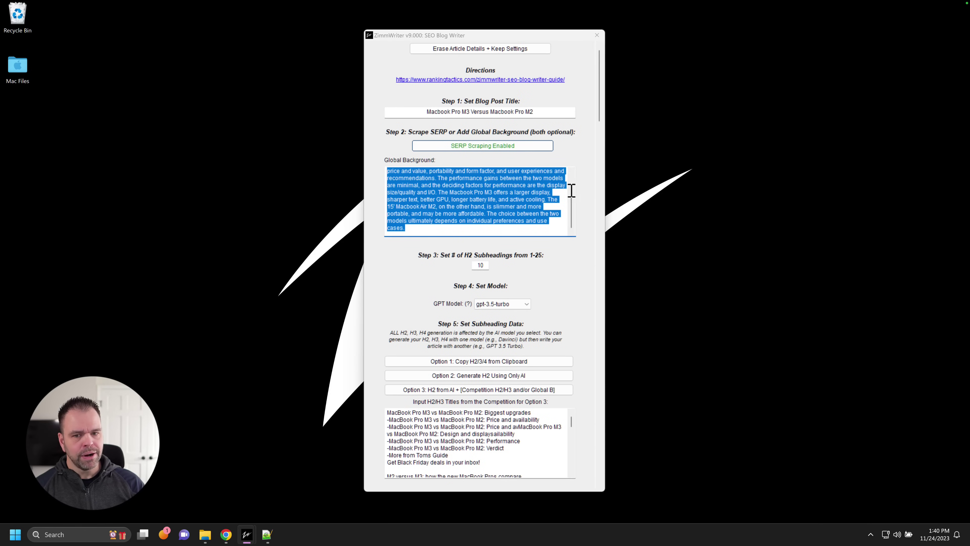
{"action": "left_click_drag", "start_coordinate": [542, 119], "coordinate": [401, 124]}
{"action": "left_click", "coordinate": [438, 224]}
{"action": "key", "text": "ctrl+a"}
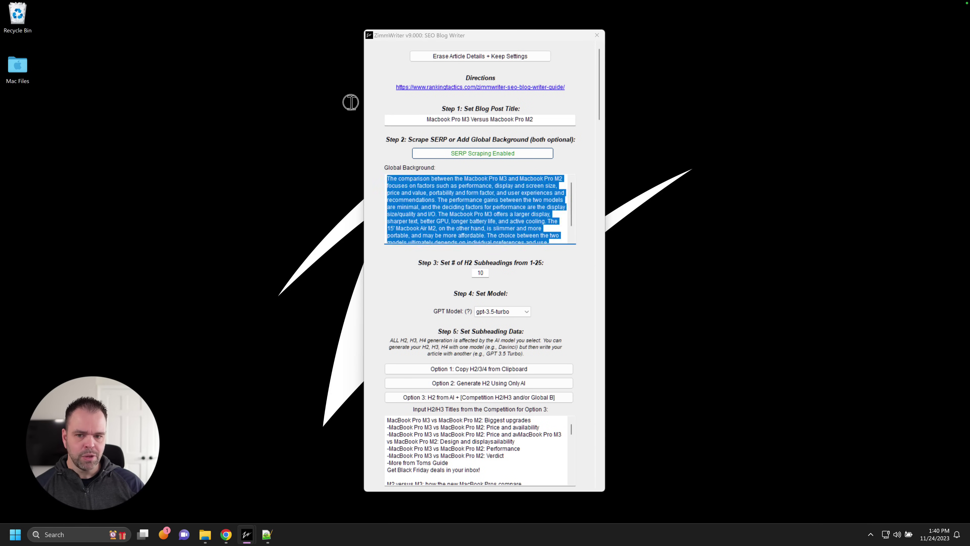
{"action": "key", "text": "BackSpace"}
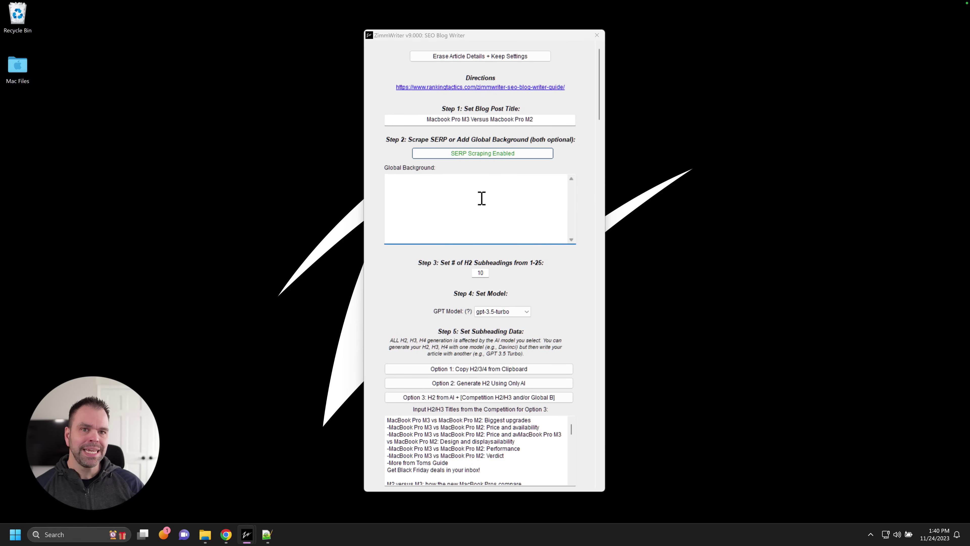
{"action": "left_click_drag", "start_coordinate": [420, 120], "coordinate": [547, 119]}
{"action": "left_click", "coordinate": [497, 202]}
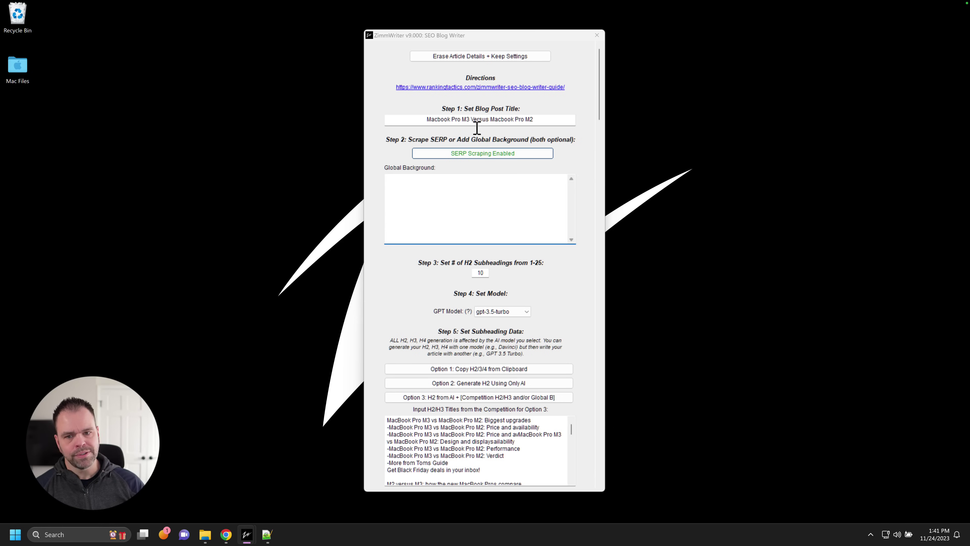
{"action": "left_click_drag", "start_coordinate": [429, 121], "coordinate": [535, 120]}
{"action": "key", "text": "ctrl+c"}
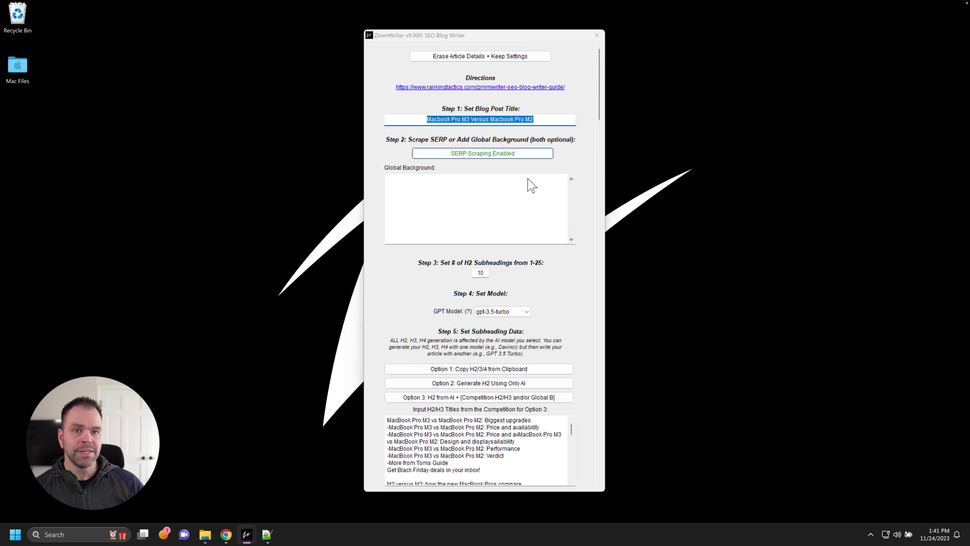
{"action": "left_click", "coordinate": [529, 192]}
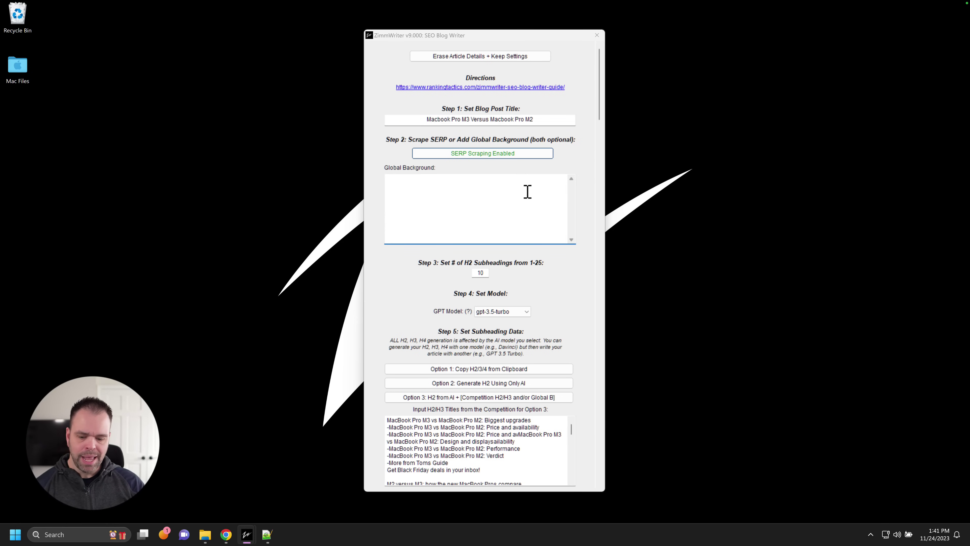
{"action": "key", "text": "ctrl+v"}
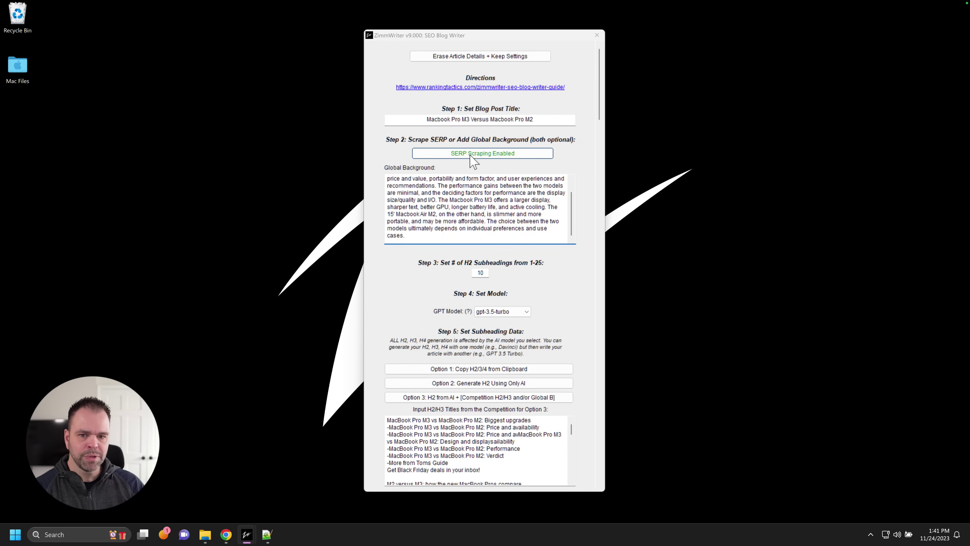
{"action": "left_click_drag", "start_coordinate": [419, 240], "coordinate": [379, 174]}
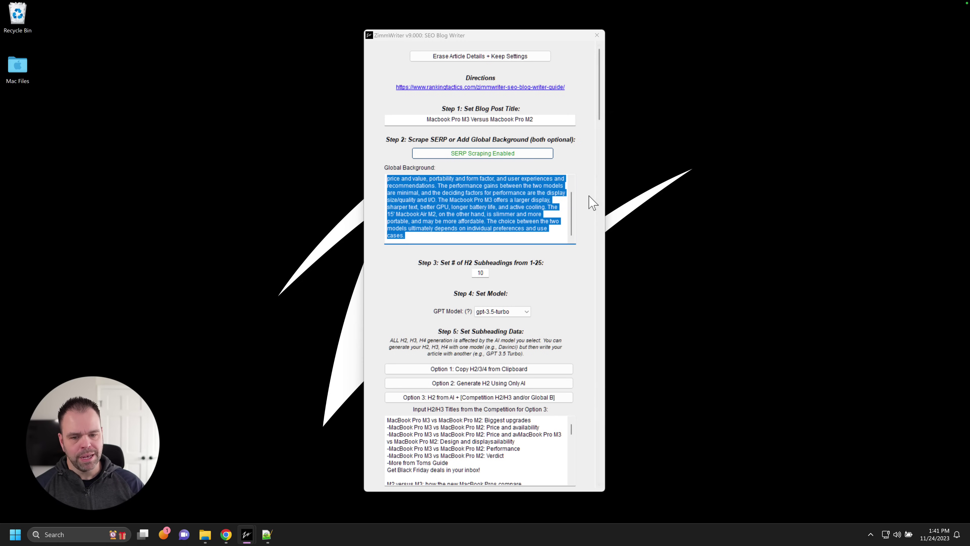
{"action": "scroll", "coordinate": [592, 212], "scroll_direction": "down", "scroll_amount": 20}
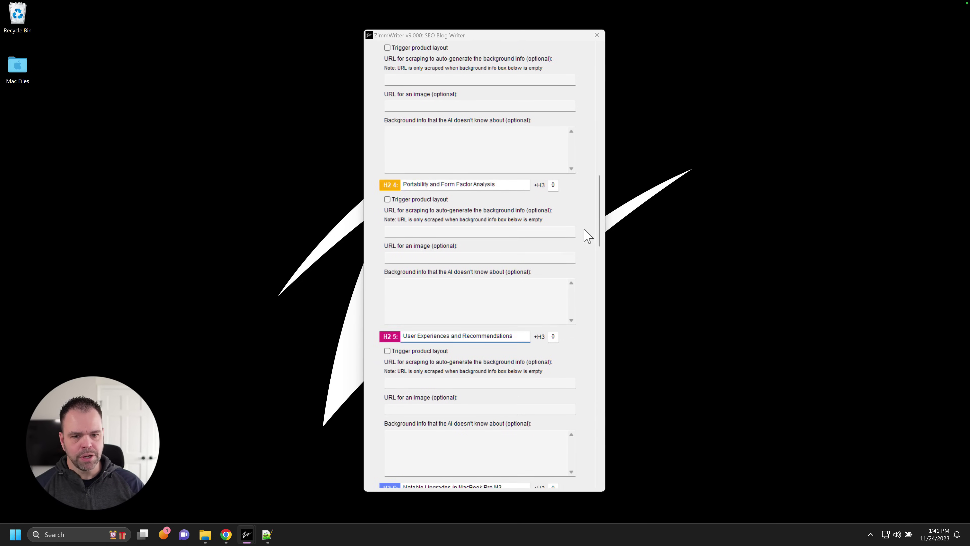
Step: Scroll through the reset form, checking the H2 7 and H2 8 background and scraping URL fields
{"action": "left_click", "coordinate": [597, 240]}
{"action": "left_click_drag", "start_coordinate": [598, 239], "coordinate": [600, 445]}
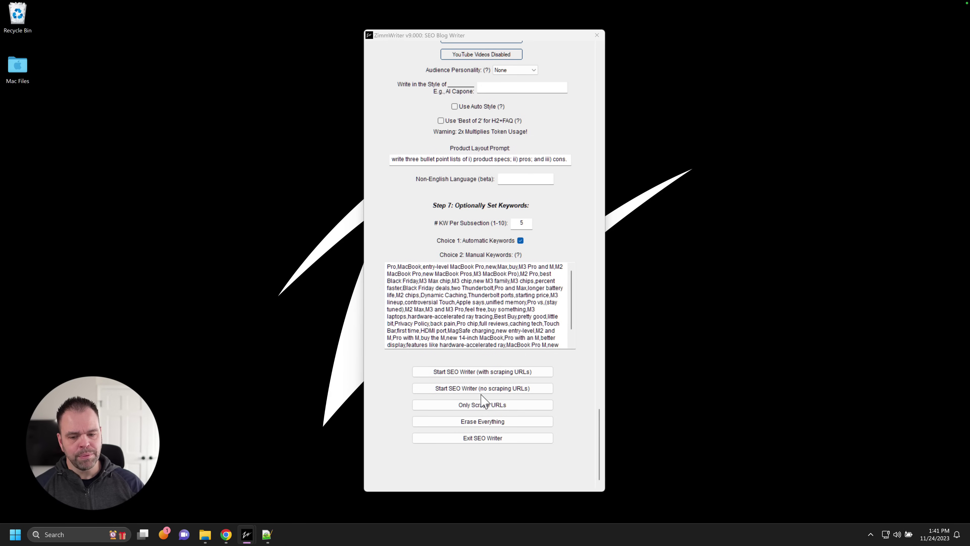
{"action": "left_click_drag", "start_coordinate": [600, 423], "coordinate": [600, 273]}
{"action": "left_click", "coordinate": [422, 339]}
{"action": "left_click", "coordinate": [422, 216]}
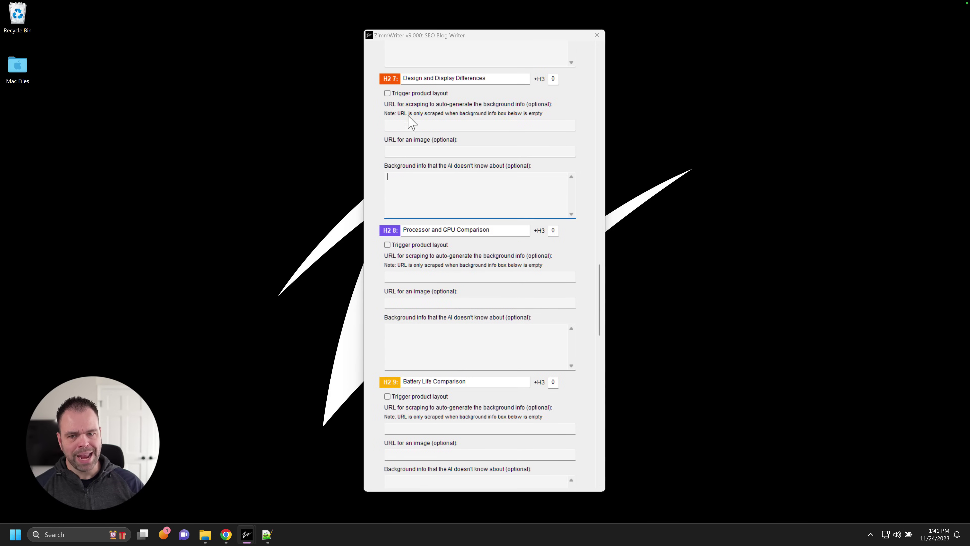
{"action": "left_click", "coordinate": [399, 125]}
{"action": "left_click", "coordinate": [413, 185]}
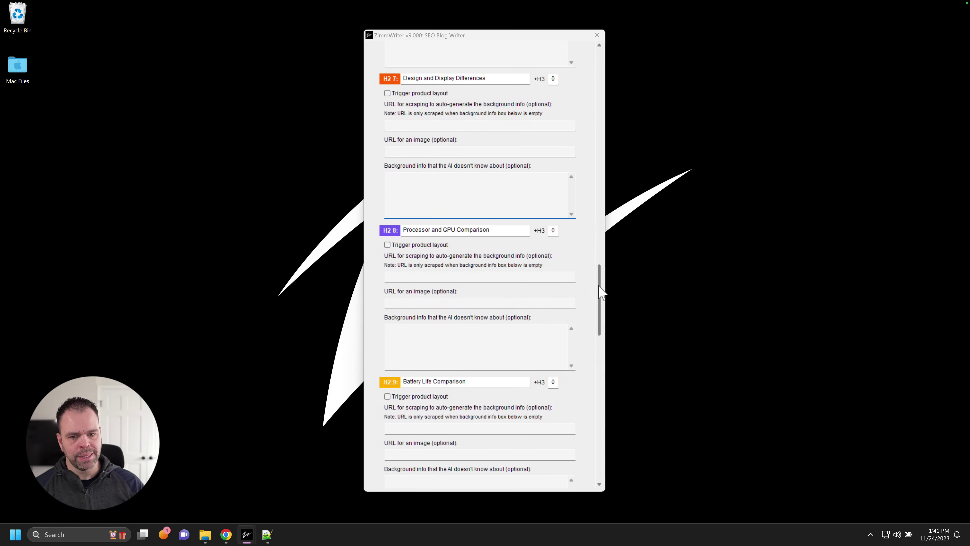
{"action": "left_click_drag", "start_coordinate": [600, 270], "coordinate": [578, 408]}
Step: Paste 'Macbook Pro M3 Versus Macbook Pro M2' back as the title and enable SERP scraping
{"action": "scroll", "coordinate": [577, 268], "scroll_direction": "up", "scroll_amount": 20}
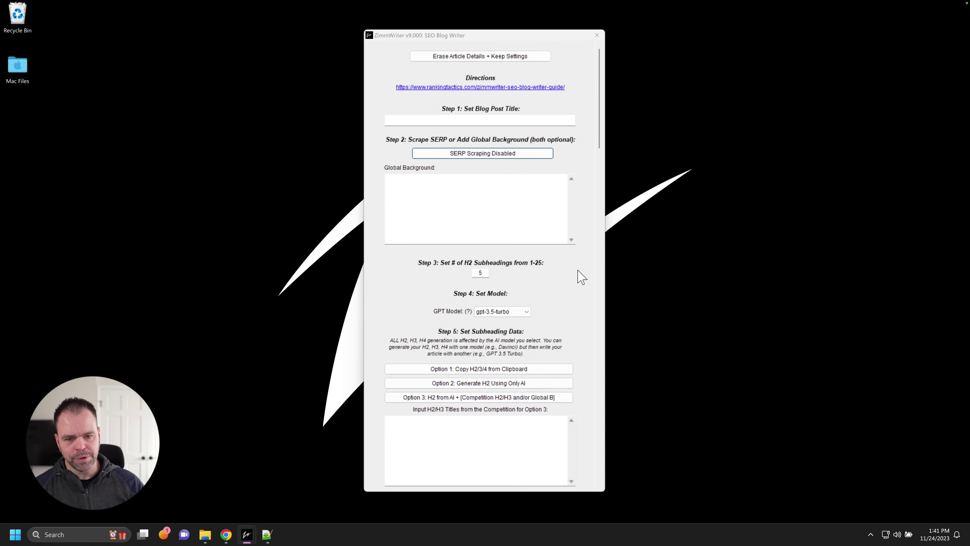
{"action": "left_click", "coordinate": [511, 122]}
{"action": "key", "text": "ctrl+v"}
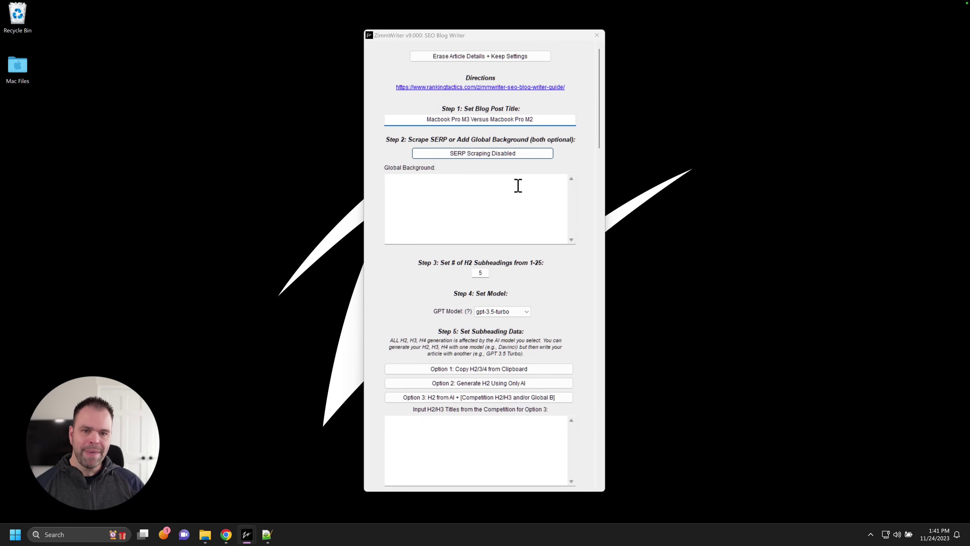
{"action": "left_click", "coordinate": [503, 153]}
{"action": "left_click", "coordinate": [439, 267]}
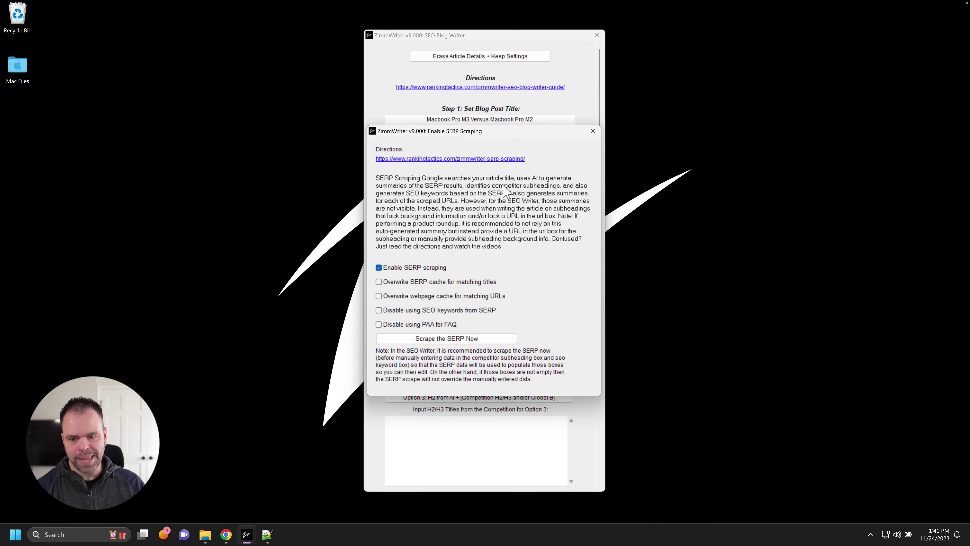
{"action": "left_click", "coordinate": [593, 131]}
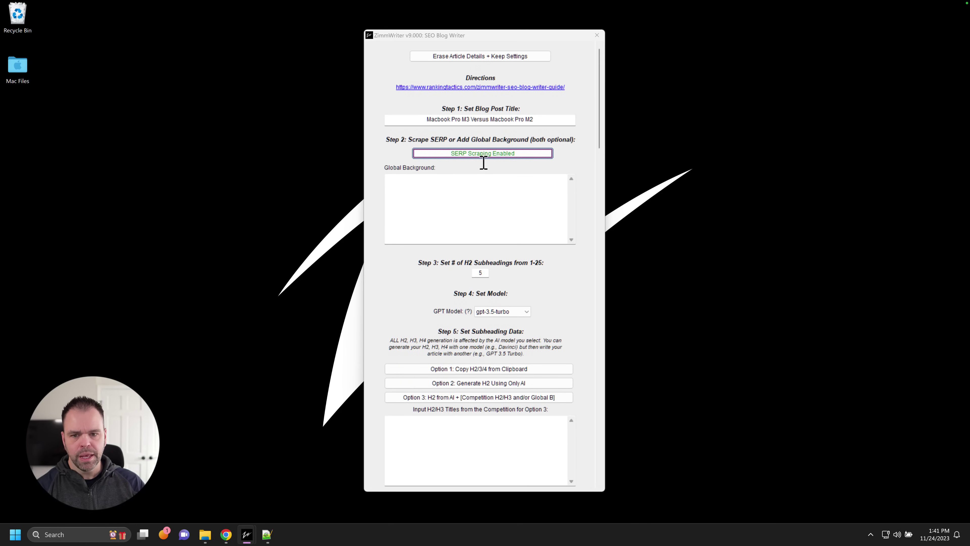
Step: Generate the H2 subheadings using only AI, starting with Design and Display Comparison
{"action": "scroll", "coordinate": [483, 163], "scroll_direction": "down", "scroll_amount": 1}
{"action": "left_click", "coordinate": [508, 330]}
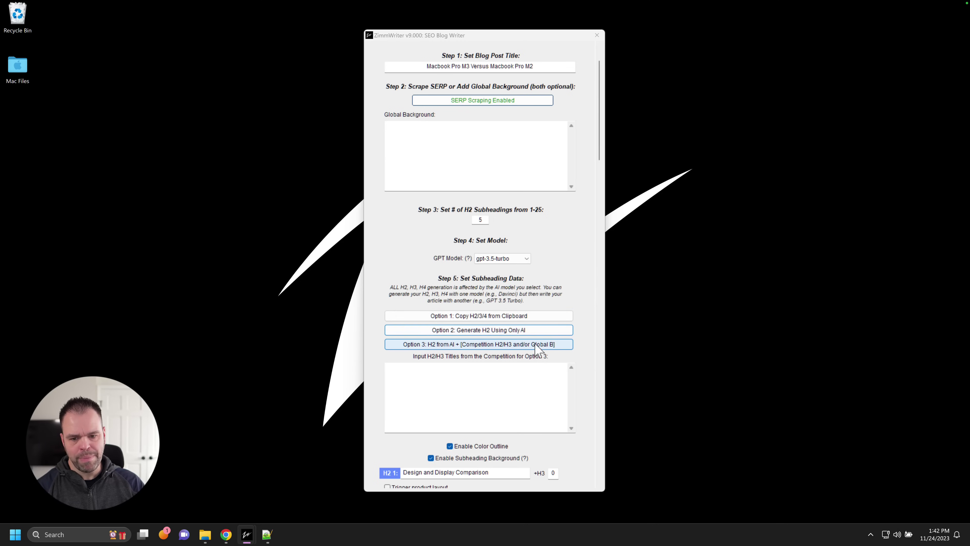
{"action": "scroll", "coordinate": [583, 343], "scroll_direction": "down", "scroll_amount": 6}
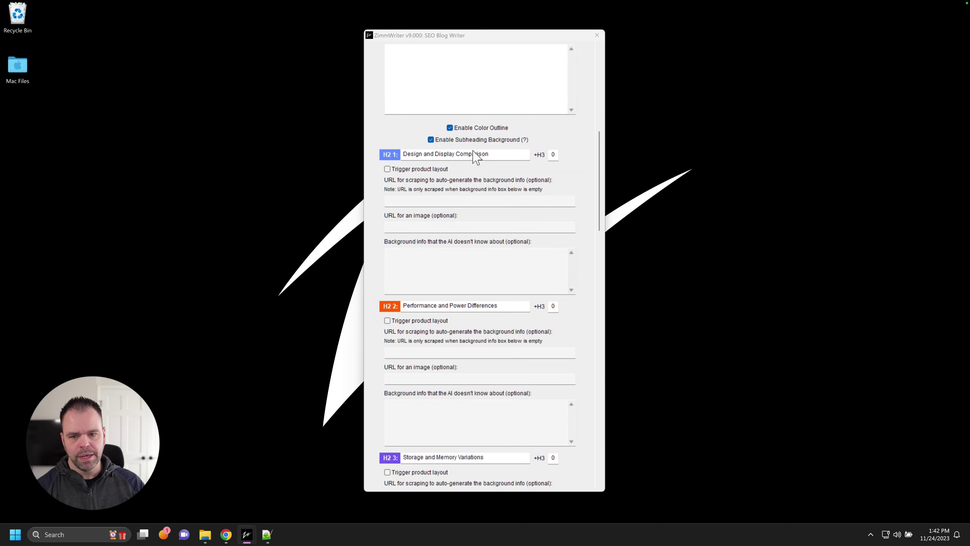
Step: Turn off Enable Color Outline and Enable Subheading Background
{"action": "left_click", "coordinate": [474, 140]}
{"action": "left_click", "coordinate": [491, 128]}
{"action": "scroll", "coordinate": [587, 204], "scroll_direction": "up", "scroll_amount": 7}
{"action": "scroll", "coordinate": [593, 225], "scroll_direction": "down", "scroll_amount": 4}
{"action": "scroll", "coordinate": [594, 225], "scroll_direction": "down", "scroll_amount": 15}
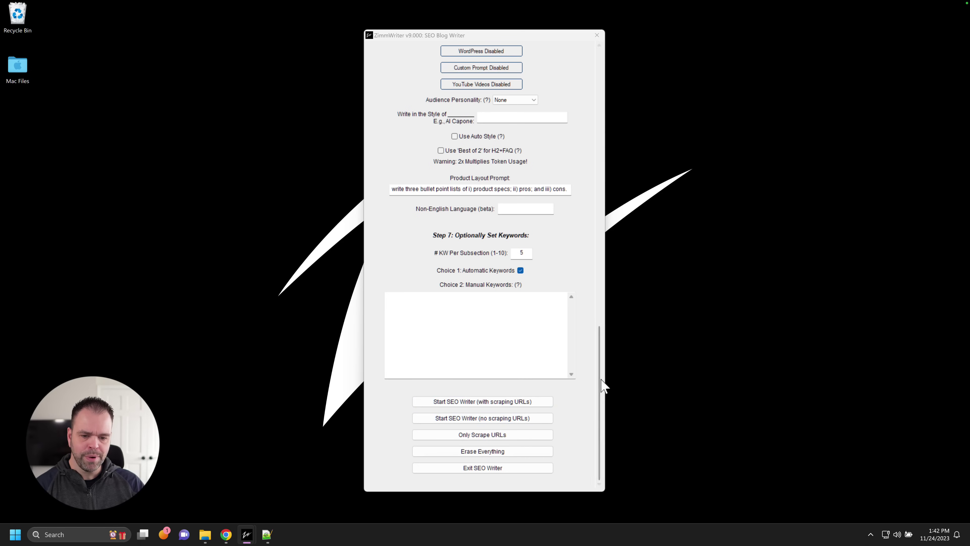
Step: Scroll through the form, then close the SEO Blog Writer to return to the main menu
{"action": "left_click_drag", "start_coordinate": [604, 383], "coordinate": [617, 97]}
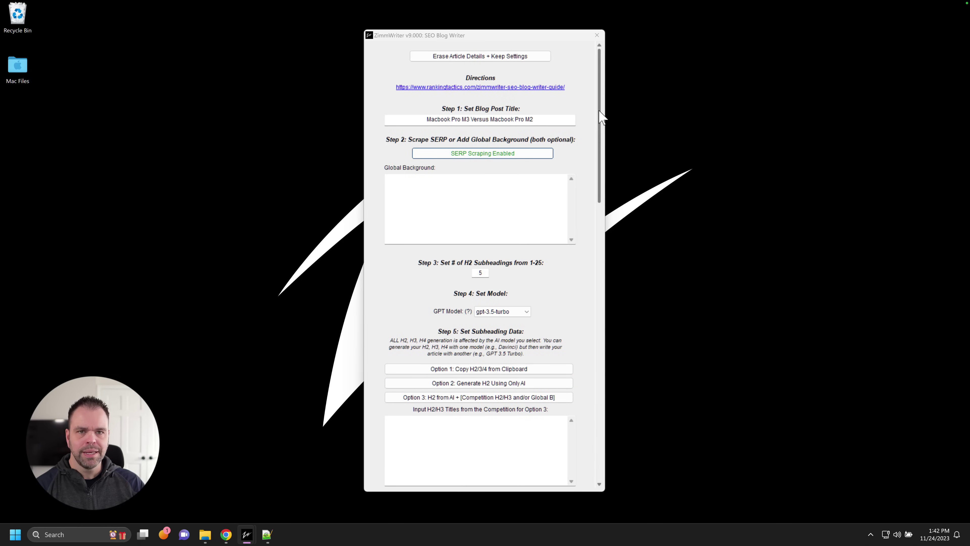
{"action": "left_click_drag", "start_coordinate": [599, 112], "coordinate": [597, 119]}
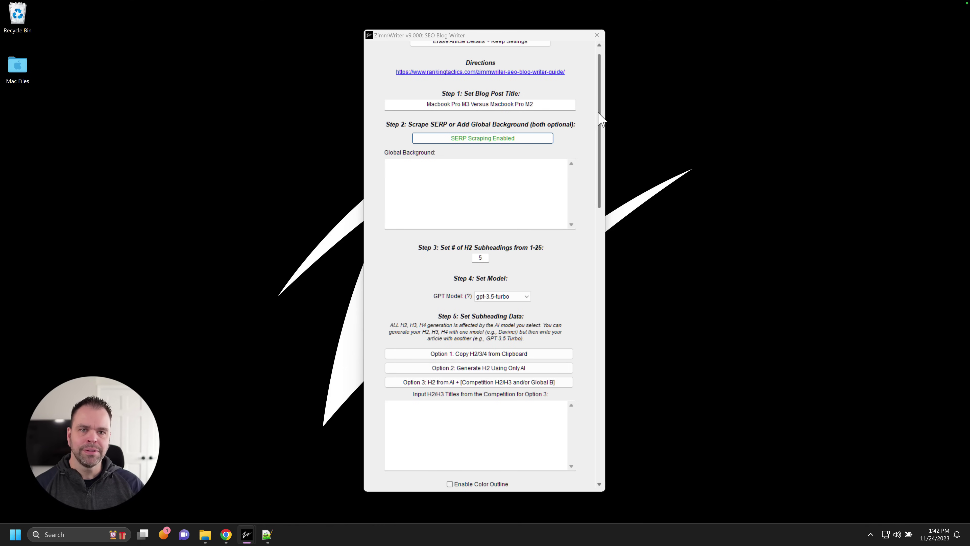
{"action": "left_click_drag", "start_coordinate": [598, 114], "coordinate": [598, 382]}
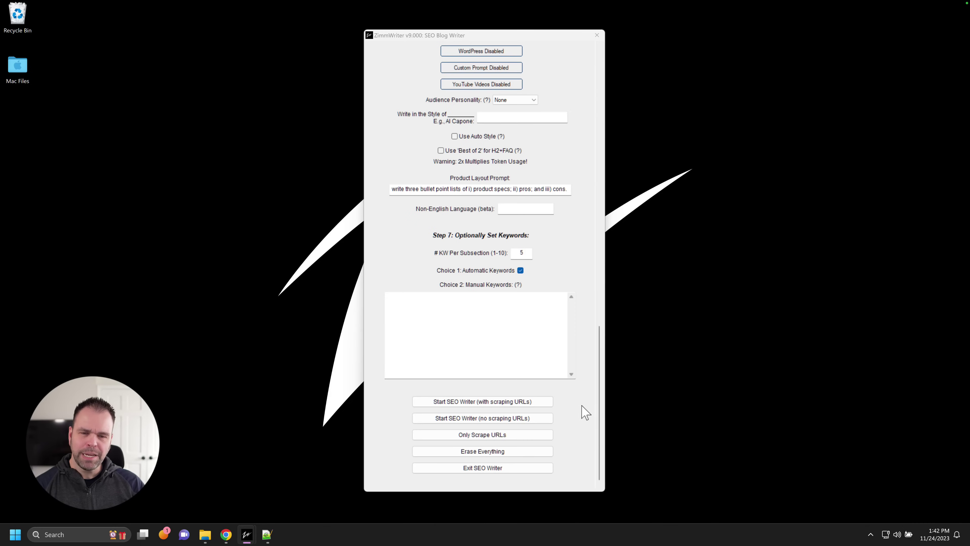
{"action": "left_click", "coordinate": [596, 34]}
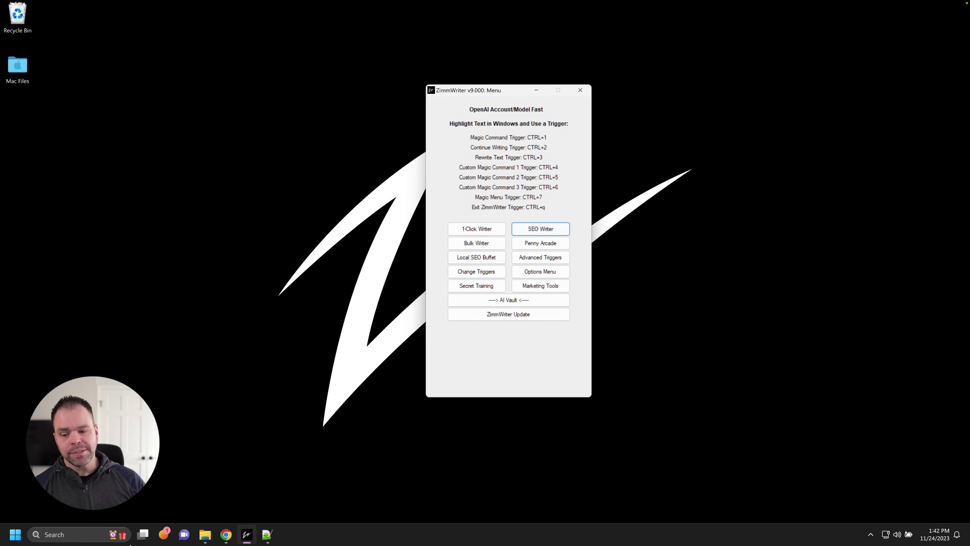
Step: Delete all old files from the zimmwriter output folder
{"action": "left_click", "coordinate": [206, 536]}
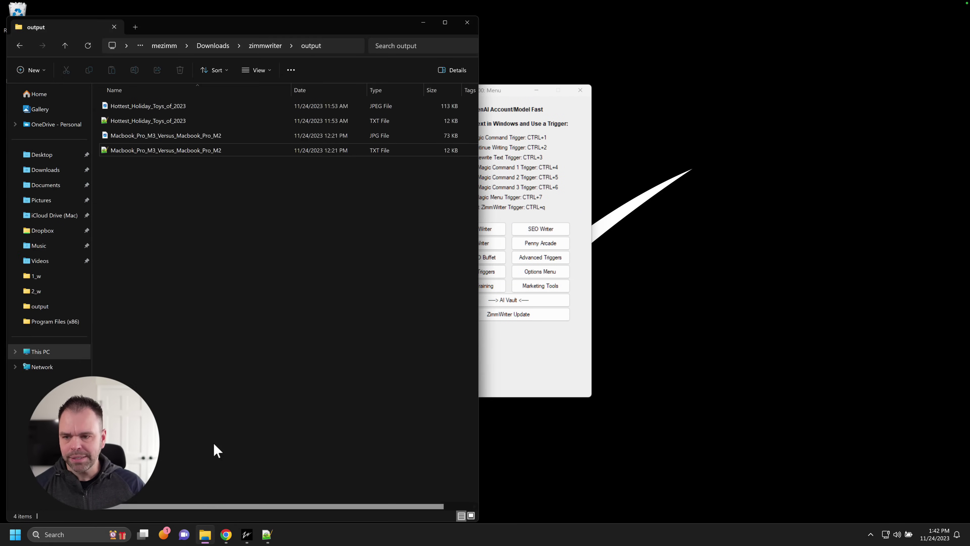
{"action": "key", "text": "ctrl+a"}
{"action": "key", "text": "Delete"}
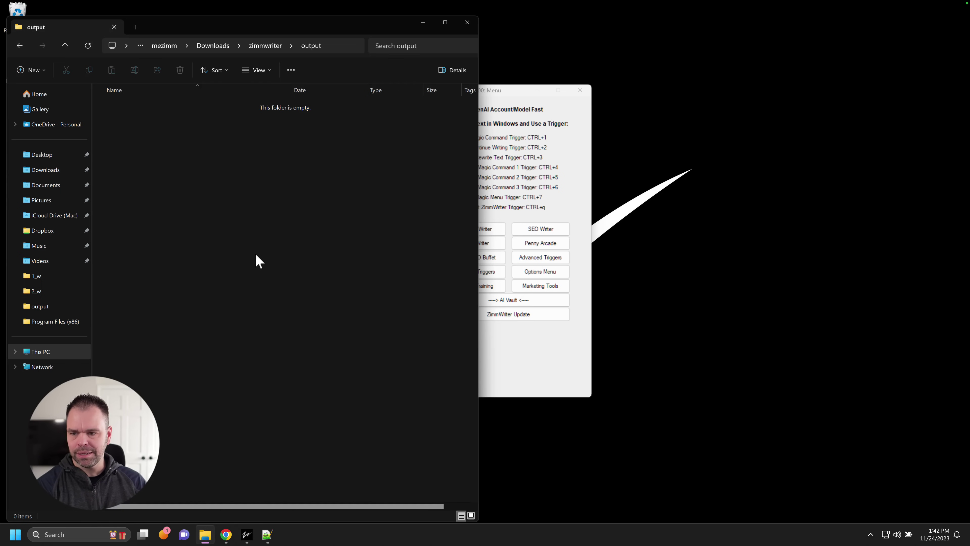
Step: Keep the deleted Macbook comparison file in Notepad++, then close it without saving
{"action": "left_click", "coordinate": [266, 536]}
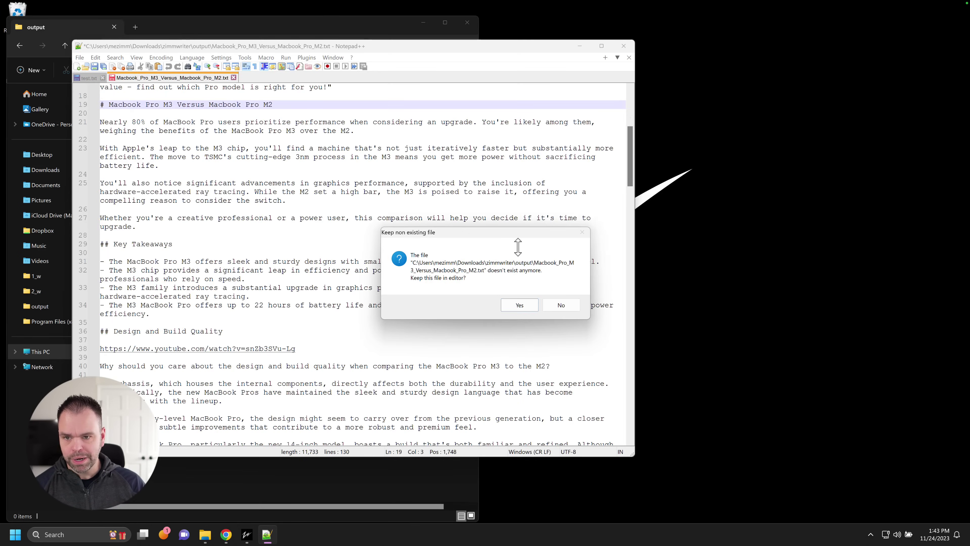
{"action": "left_click", "coordinate": [516, 303]}
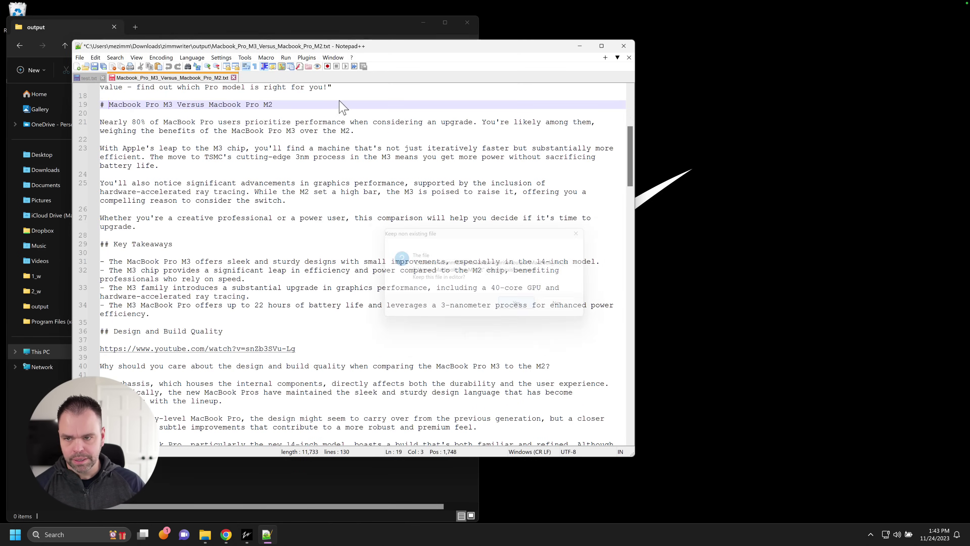
{"action": "left_click", "coordinate": [233, 77]}
{"action": "left_click", "coordinate": [520, 301]}
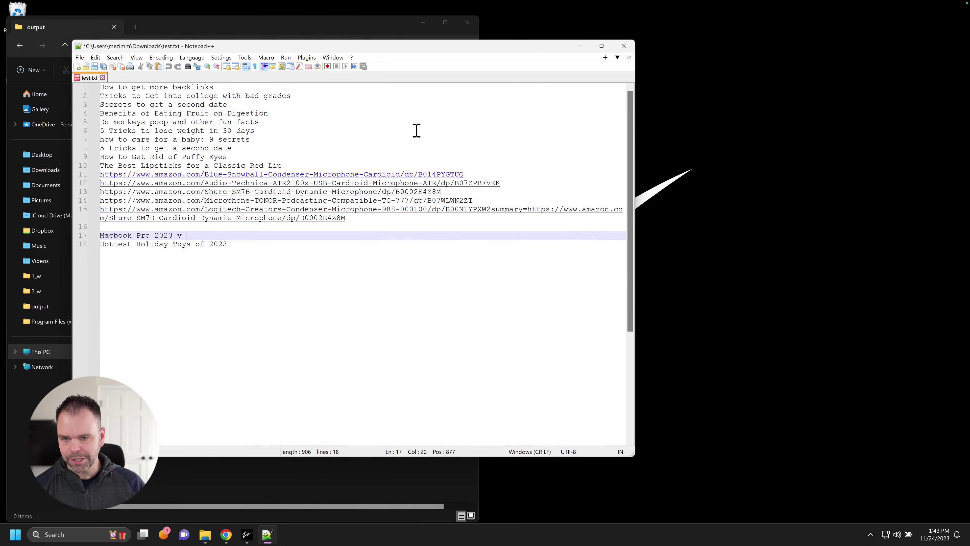
Step: Strip the SUMMARIZE= prefix from line 1 and select the generated summary on lines 2–39
{"action": "left_click_drag", "start_coordinate": [382, 46], "coordinate": [693, 39]}
{"action": "left_click_drag", "start_coordinate": [589, 258], "coordinate": [405, 226]}
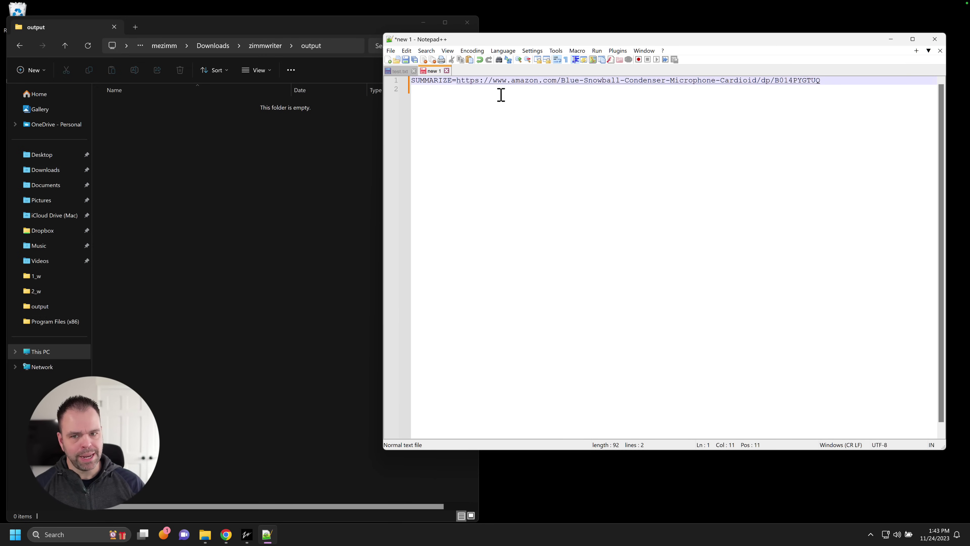
{"action": "left_click_drag", "start_coordinate": [451, 81], "coordinate": [401, 81]}
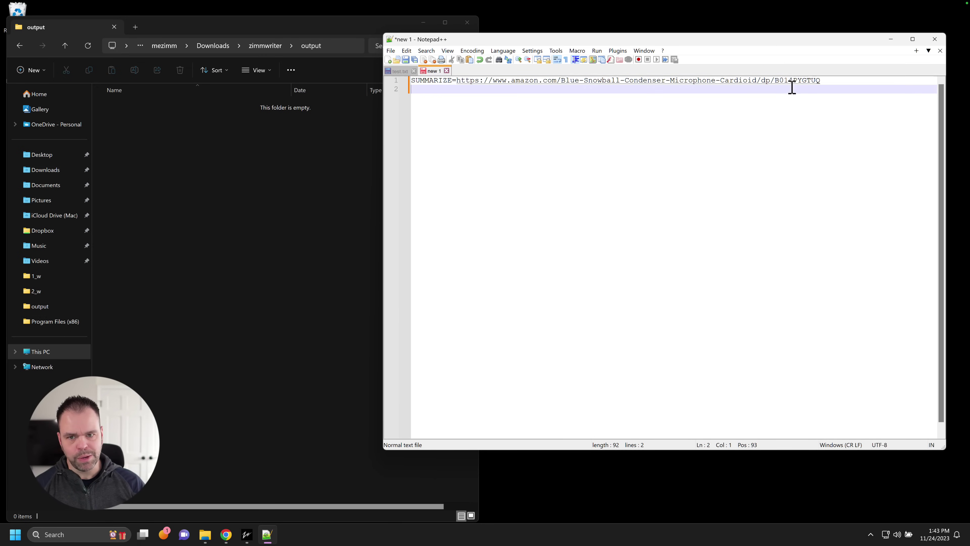
{"action": "left_click_drag", "start_coordinate": [834, 81], "coordinate": [263, 52]}
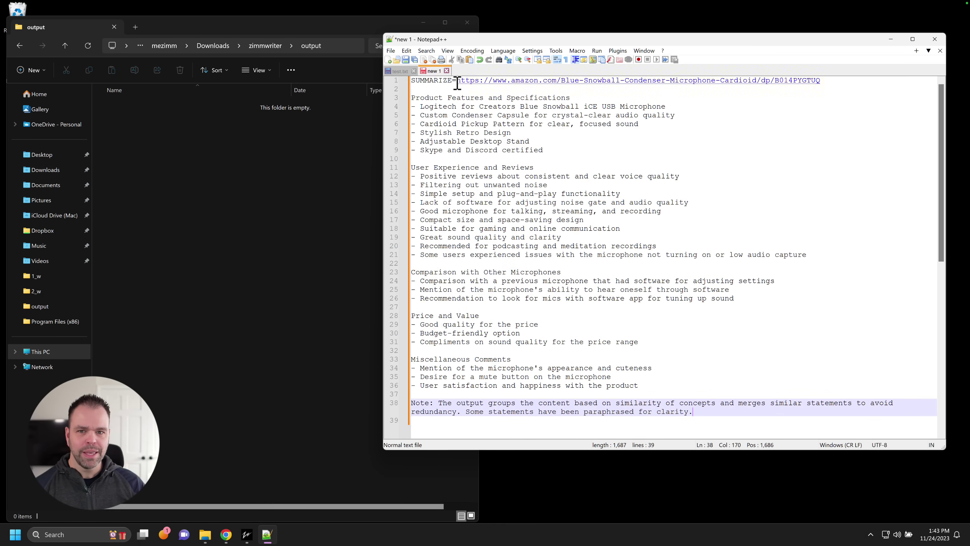
{"action": "left_click_drag", "start_coordinate": [457, 81], "coordinate": [369, 66]}
{"action": "key", "text": "Delete"}
{"action": "left_click_drag", "start_coordinate": [442, 89], "coordinate": [933, 525]}
Step: Replace the summary with 'Write a facebook post.' and run it as a ZimmWriter Magic Command
{"action": "key", "text": "Delete"}
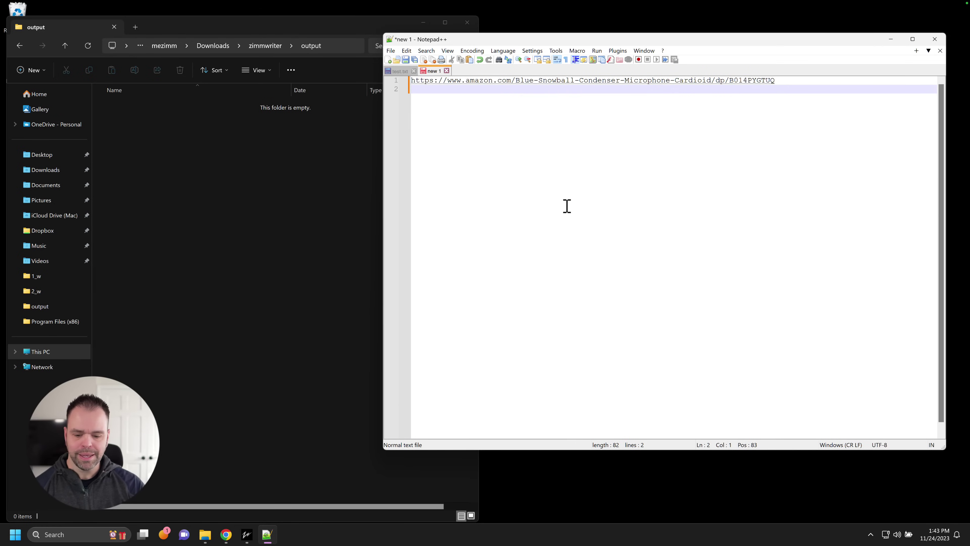
{"action": "type", "text": "Write a facebook post."}
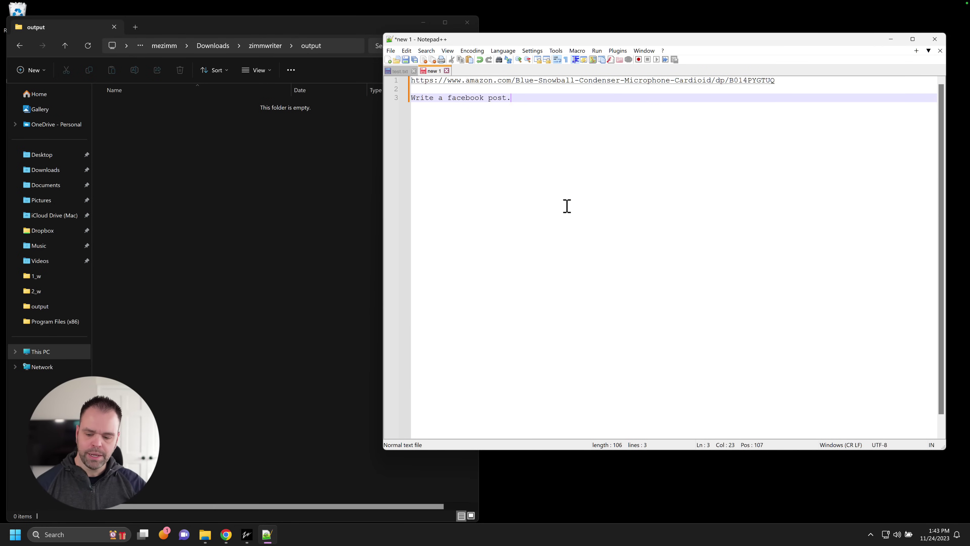
{"action": "key", "text": "ctrl+a"}
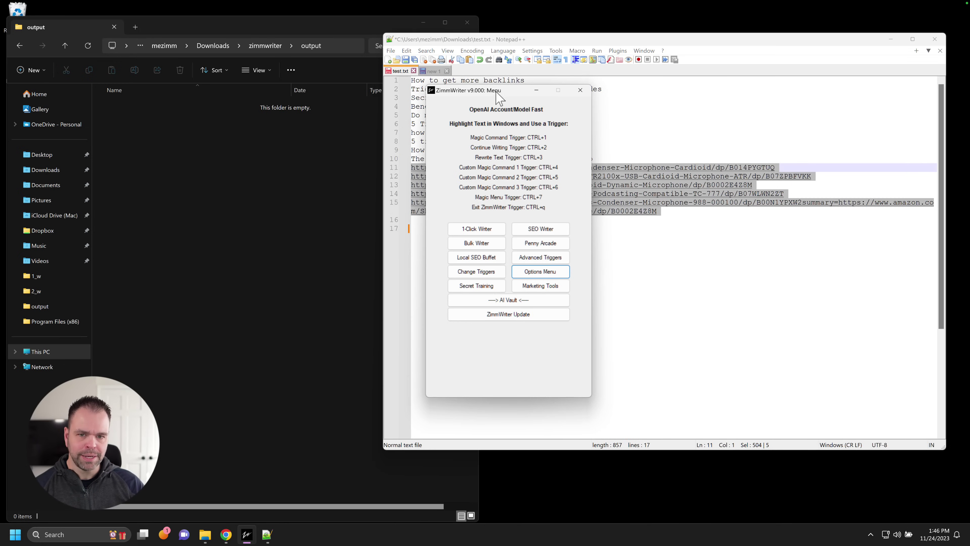
{"action": "mouse_move", "coordinate": [499, 99]}
{"action": "left_mouse_down"}
{"action": "mouse_move", "coordinate": [491, 93]}
{"action": "mouse_move", "coordinate": [517, 92]}
{"action": "left_mouse_up"}
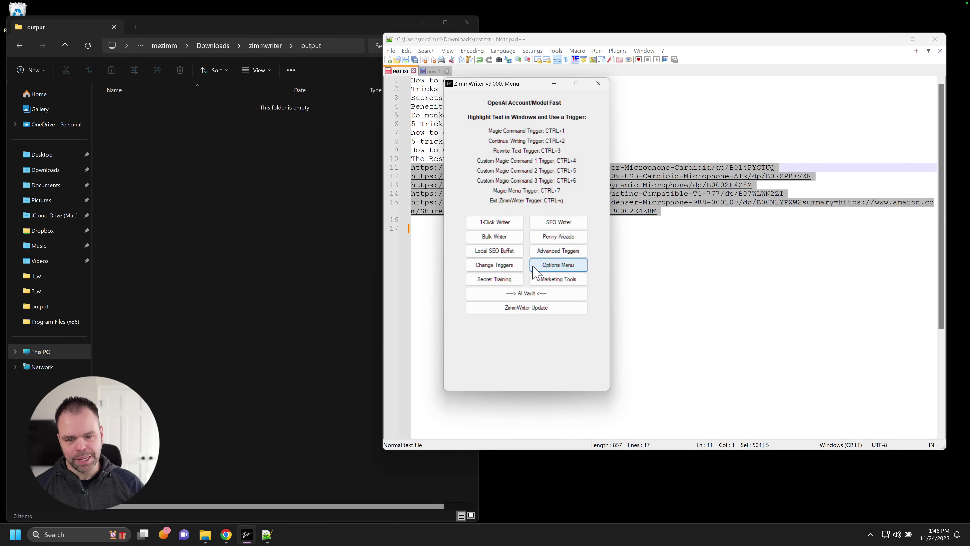
Step: Paste the five Amazon URLs from lines 11–15 into Penny Arcade
{"action": "left_click", "coordinate": [561, 237]}
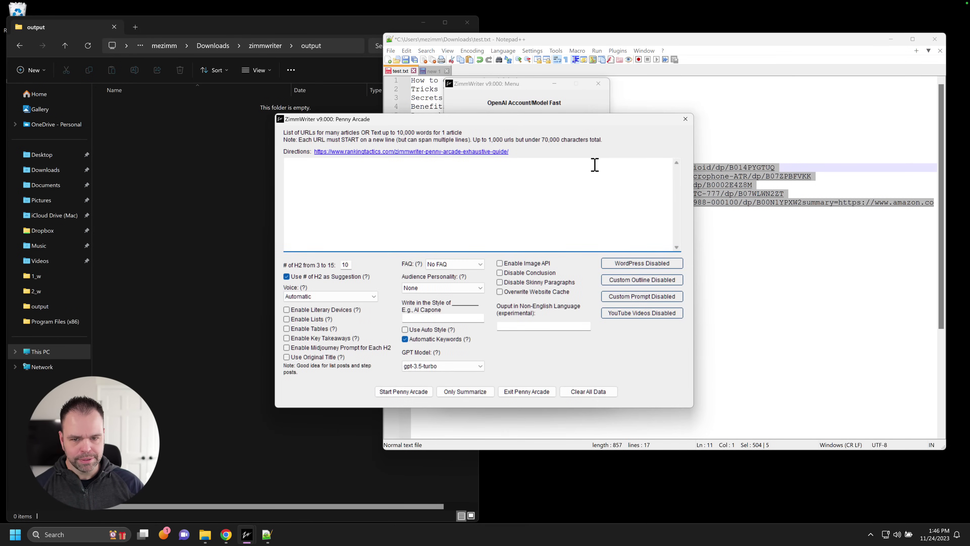
{"action": "left_click", "coordinate": [736, 133]}
{"action": "left_click_drag", "start_coordinate": [657, 210], "coordinate": [390, 168]}
{"action": "key", "text": "ctrl+c"}
{"action": "left_click", "coordinate": [360, 187]}
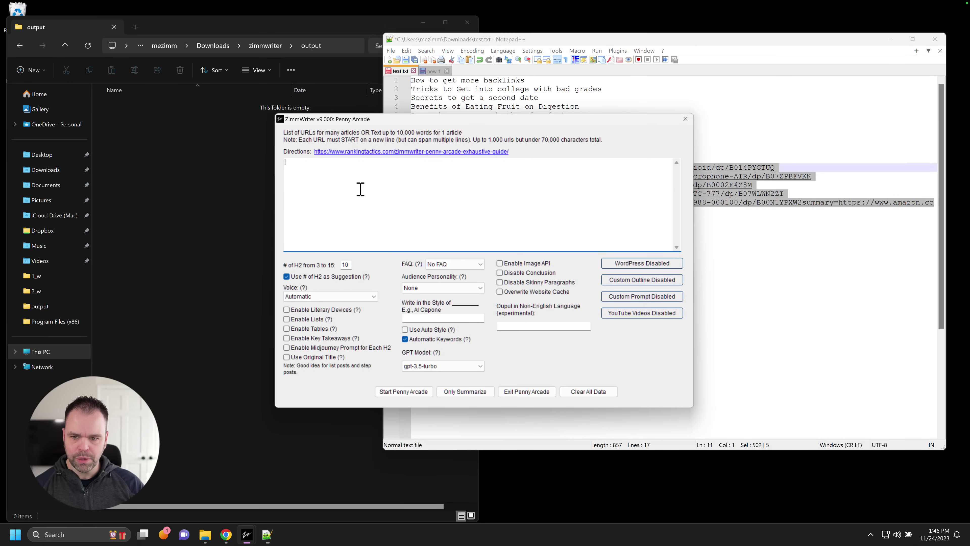
{"action": "key", "text": "ctrl+v"}
{"action": "left_click_drag", "start_coordinate": [403, 119], "coordinate": [541, 107]}
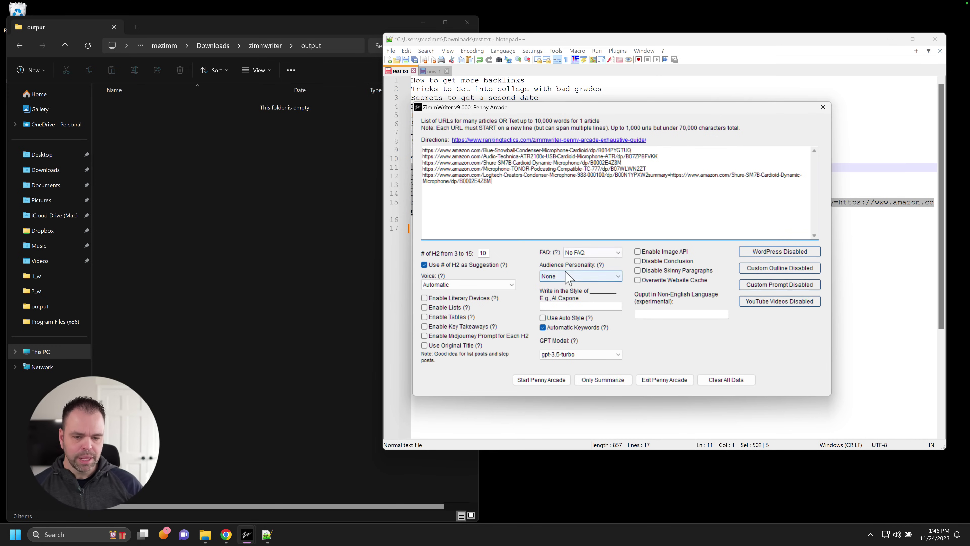
Step: Choose Only Summarize, keeping custom prompt None and model gpt-3.5-turbo
{"action": "left_click", "coordinate": [602, 380]}
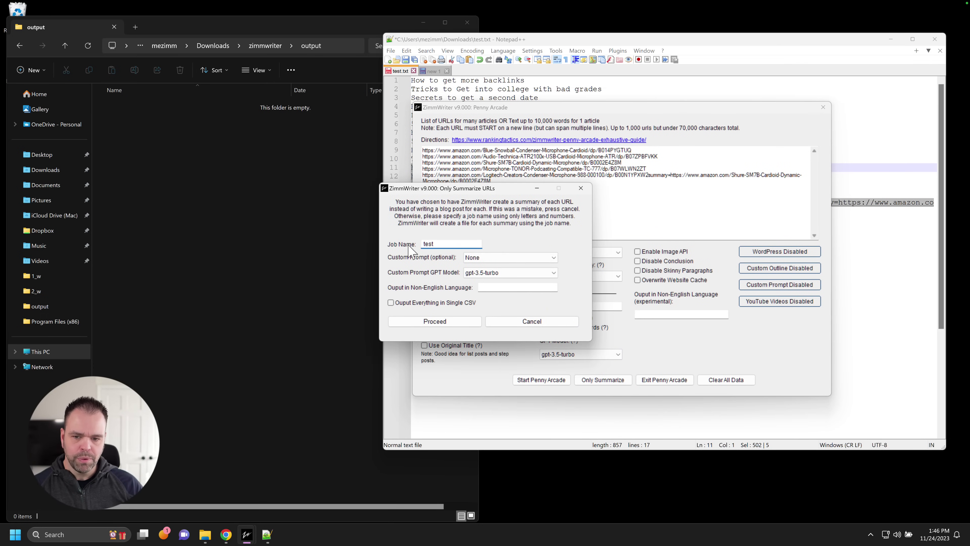
{"action": "left_click", "coordinate": [474, 258]}
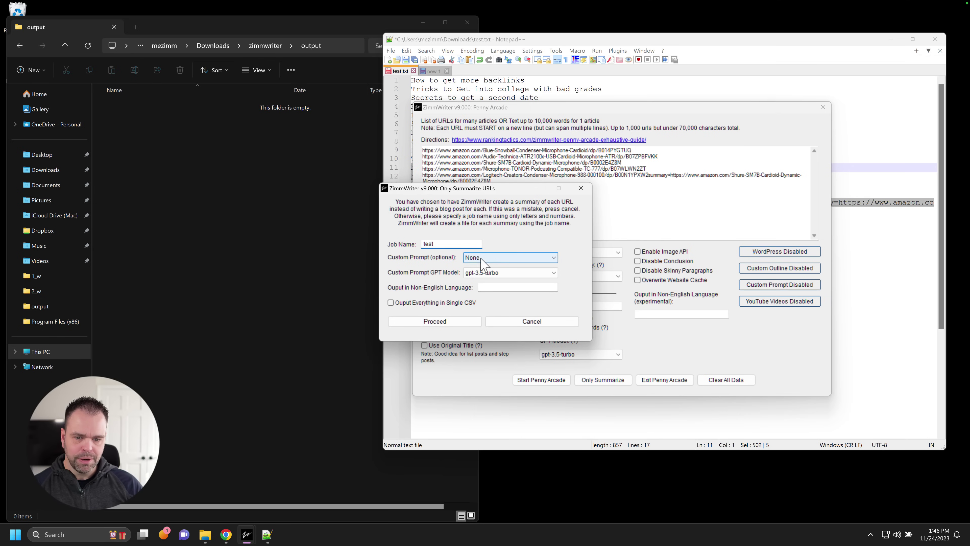
{"action": "left_click", "coordinate": [469, 267]}
{"action": "left_click", "coordinate": [468, 273]}
{"action": "left_click", "coordinate": [485, 283]}
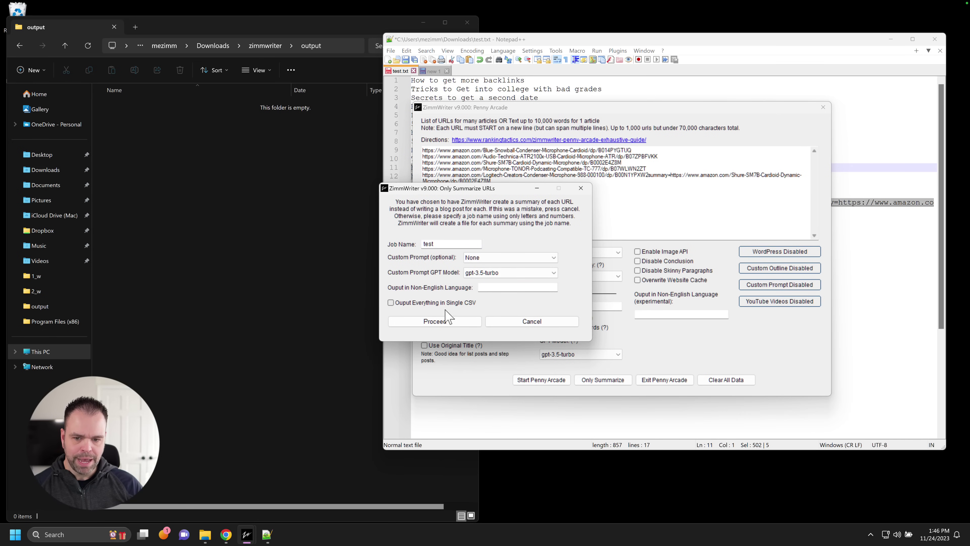
Step: Run the summarize job named test and open the resulting test_0001 file
{"action": "left_click", "coordinate": [431, 324]}
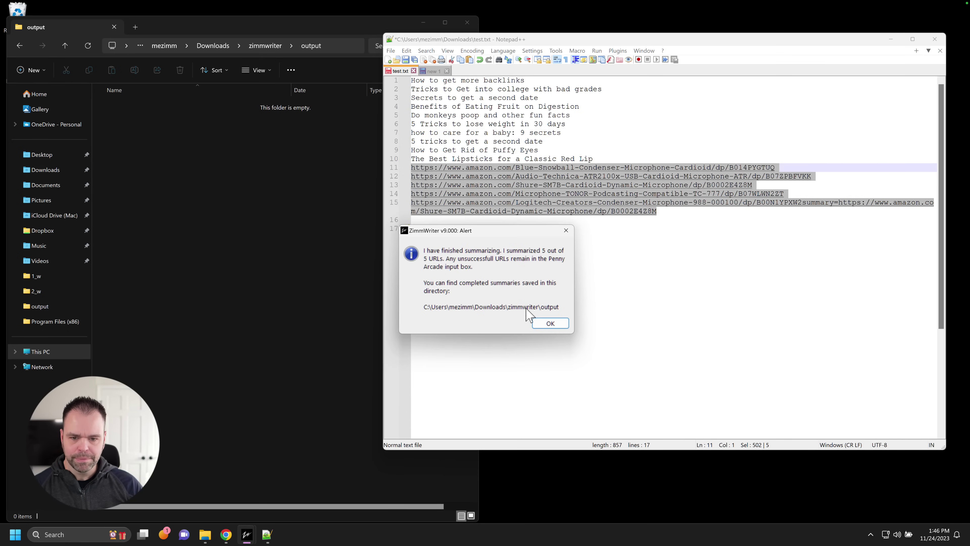
{"action": "left_click", "coordinate": [549, 321]}
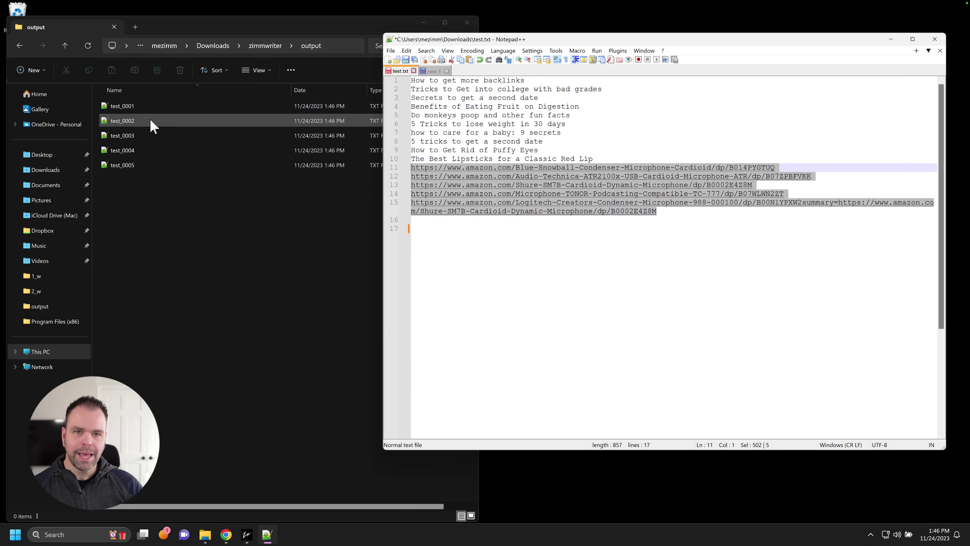
{"action": "double_click", "coordinate": [129, 105]}
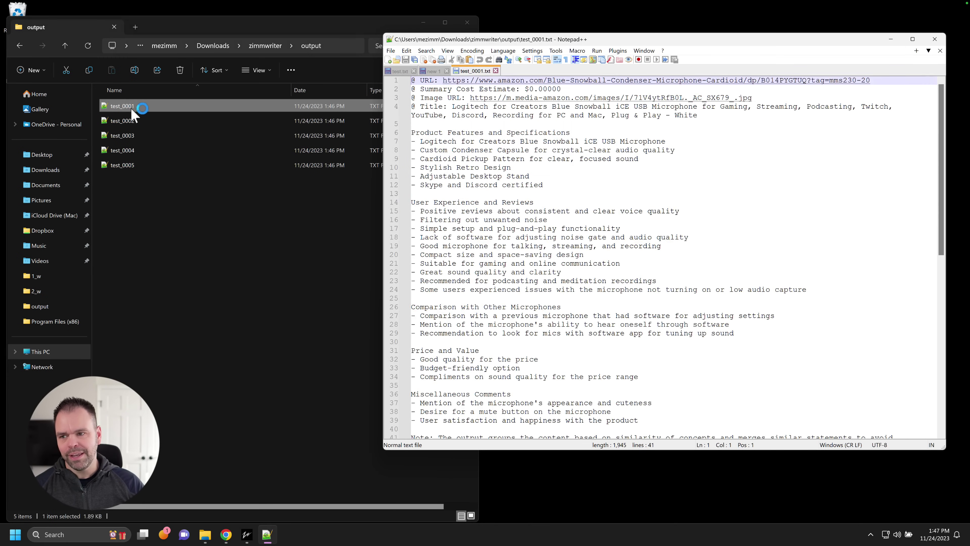
Step: Review test_0001's cost estimate, product title and summary body, then close it
{"action": "left_click_drag", "start_coordinate": [435, 89], "coordinate": [570, 90]}
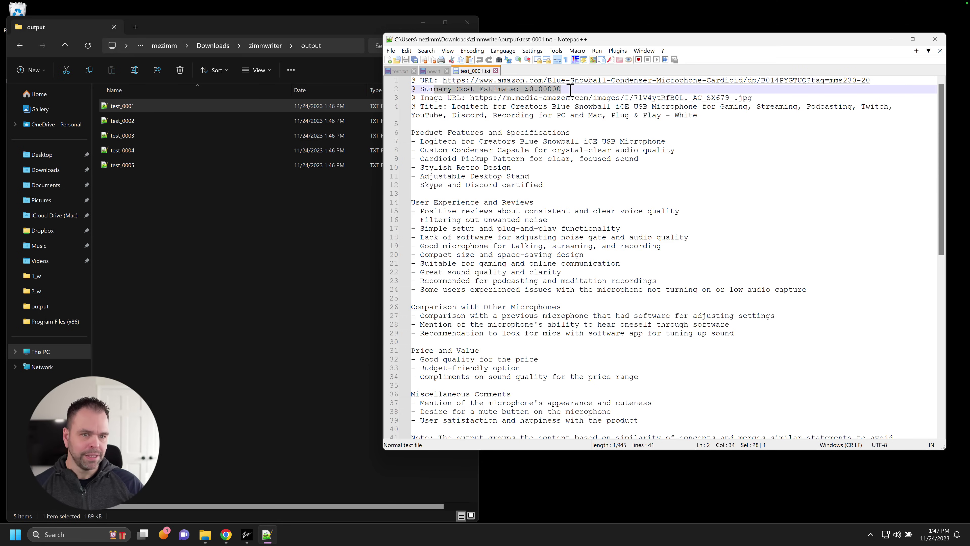
{"action": "left_click_drag", "start_coordinate": [443, 107], "coordinate": [670, 107]}
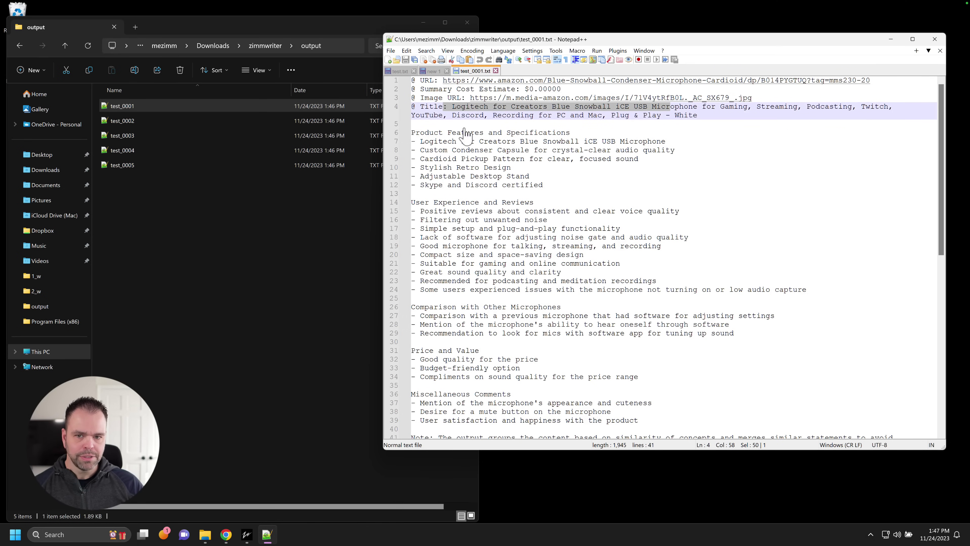
{"action": "left_click_drag", "start_coordinate": [452, 132], "coordinate": [599, 396]}
{"action": "scroll", "coordinate": [561, 154], "scroll_direction": "down", "scroll_amount": 5}
{"action": "left_click", "coordinate": [495, 71]}
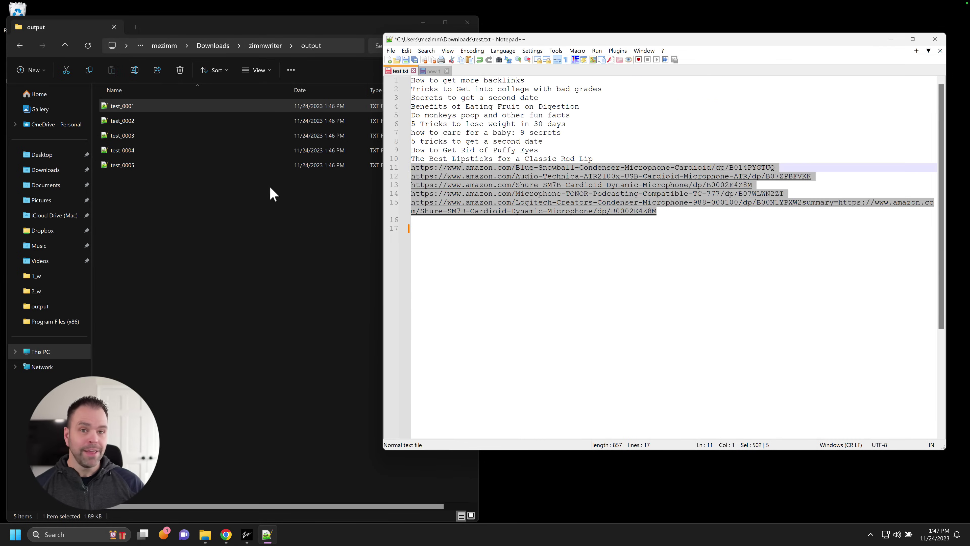
Step: Delete the five test summary files from the output folder
{"action": "left_click", "coordinate": [271, 202]}
{"action": "key", "text": "ctrl+a"}
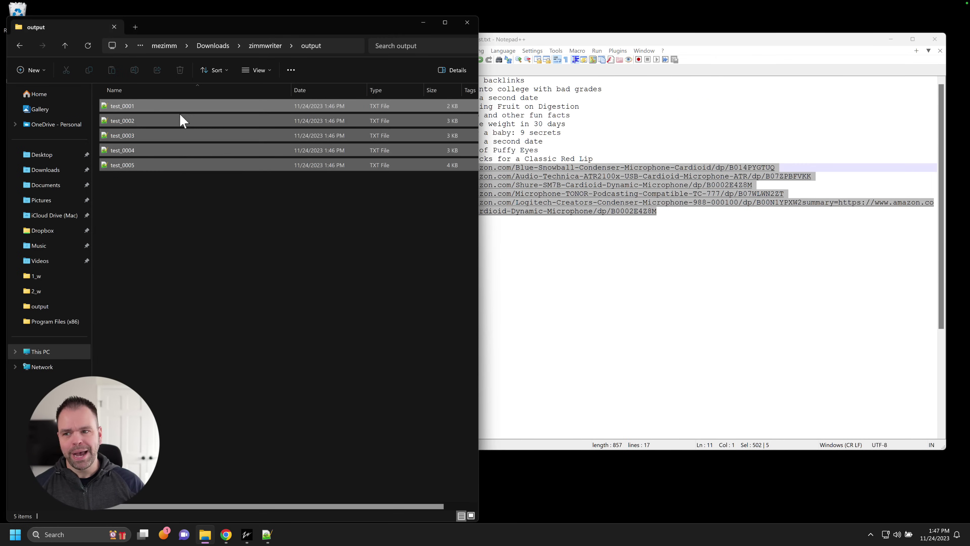
{"action": "key", "text": "Delete"}
Step: Paste the Amazon URLs into Penny Arcade and remove the last three, leaving two
{"action": "left_click", "coordinate": [890, 39]}
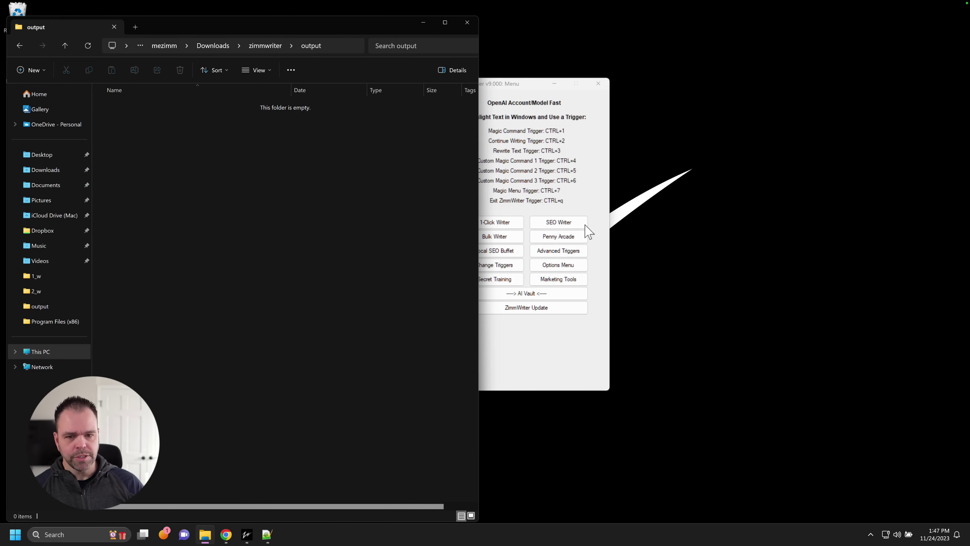
{"action": "left_click", "coordinate": [564, 241]}
{"action": "key", "text": "ctrl+v"}
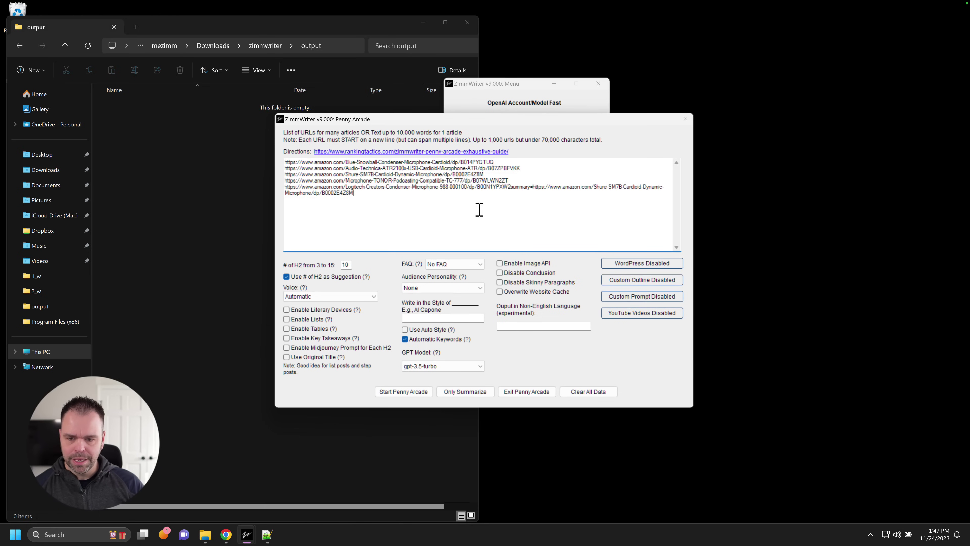
{"action": "left_click_drag", "start_coordinate": [522, 171], "coordinate": [508, 199]}
{"action": "key", "text": "Delete"}
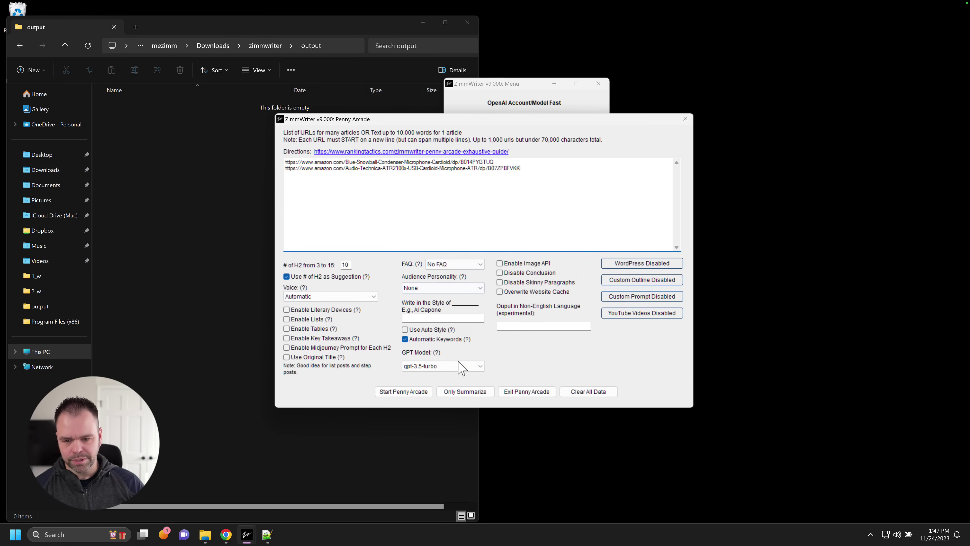
Step: Summarize the two URLs as job 'test' with the {cp_seuss} custom prompt
{"action": "left_click", "coordinate": [465, 391]}
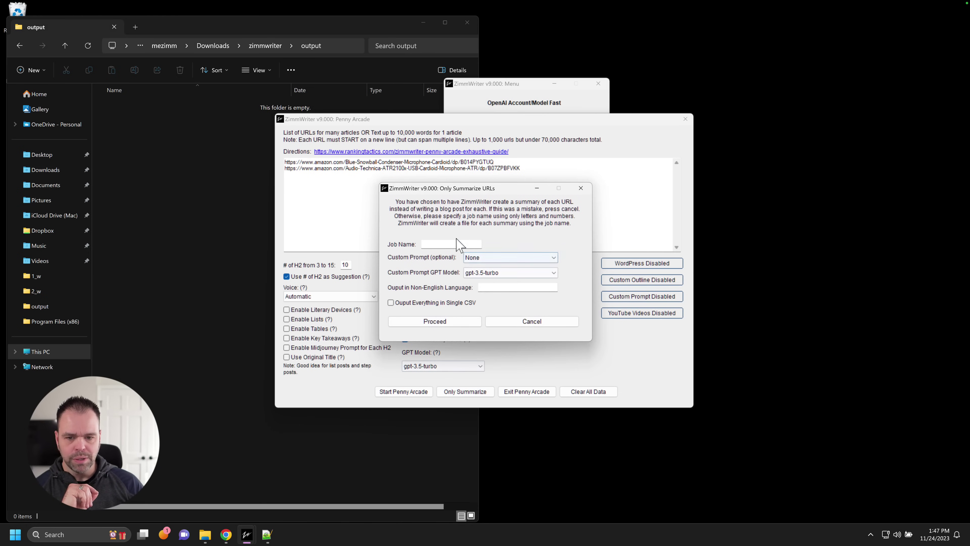
{"action": "type", "text": "test"}
{"action": "left_click", "coordinate": [473, 257]}
{"action": "left_click", "coordinate": [492, 309]}
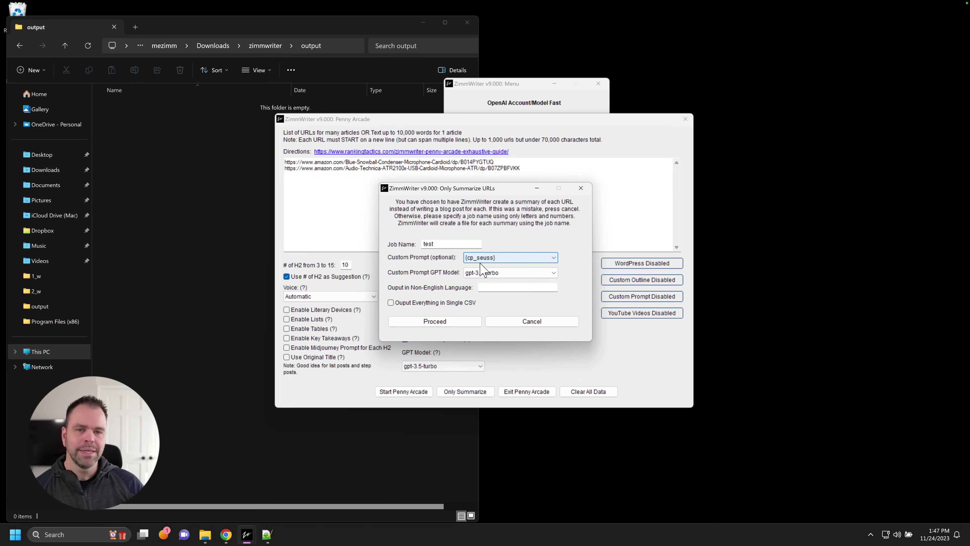
{"action": "left_click", "coordinate": [434, 321]}
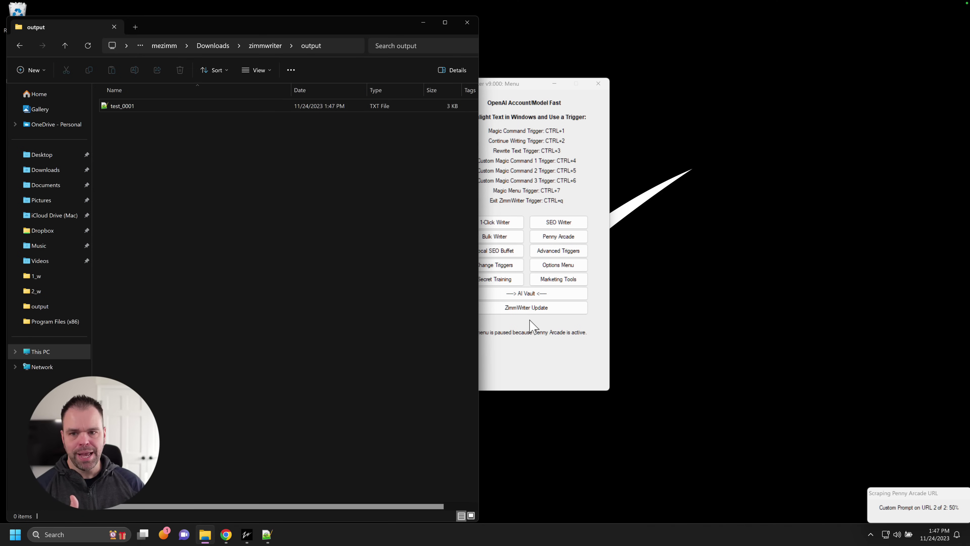
Step: Read the rhyming Blue Snowball test_0001 summary, close it and minimize Notepad++
{"action": "left_click", "coordinate": [123, 108]}
{"action": "double_click", "coordinate": [123, 108]}
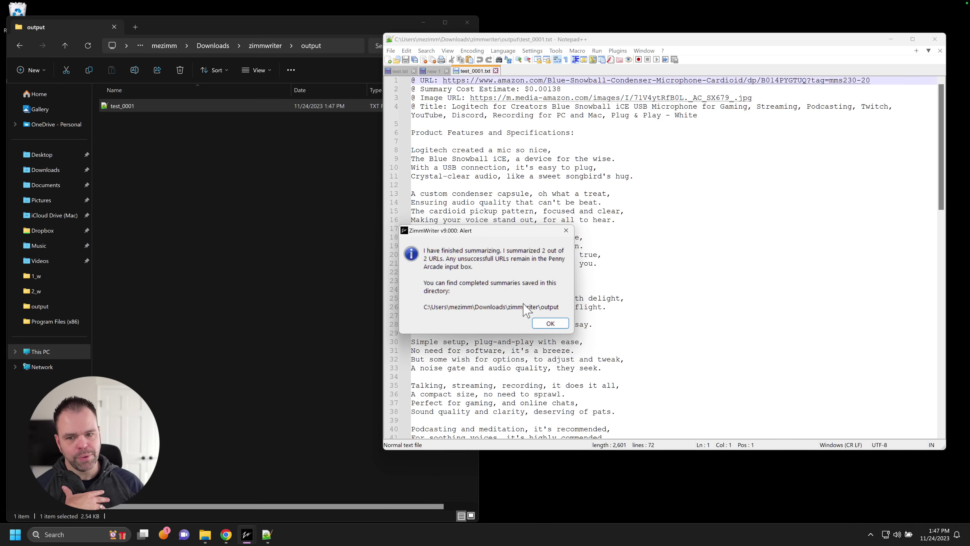
{"action": "left_click", "coordinate": [549, 323]}
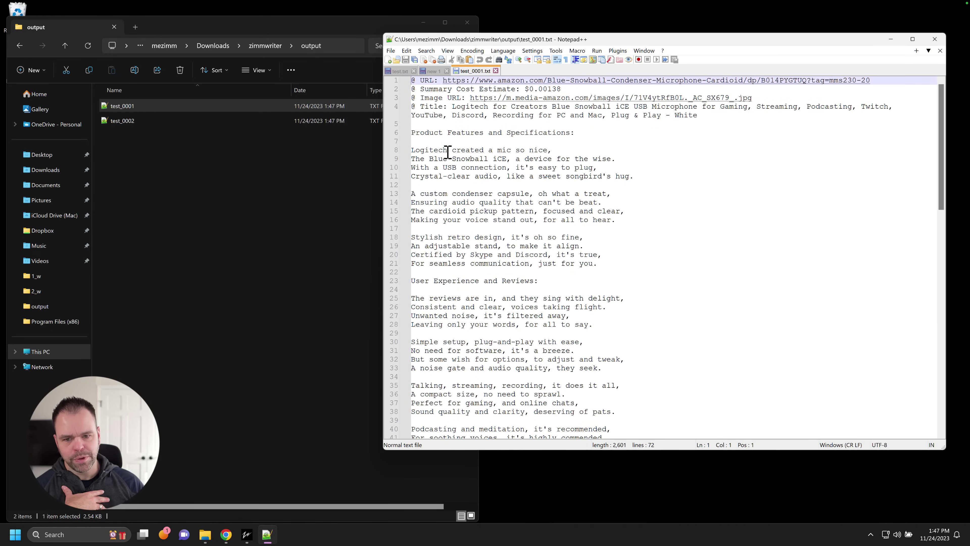
{"action": "left_click_drag", "start_coordinate": [447, 149], "coordinate": [654, 174]}
{"action": "left_click", "coordinate": [495, 71]}
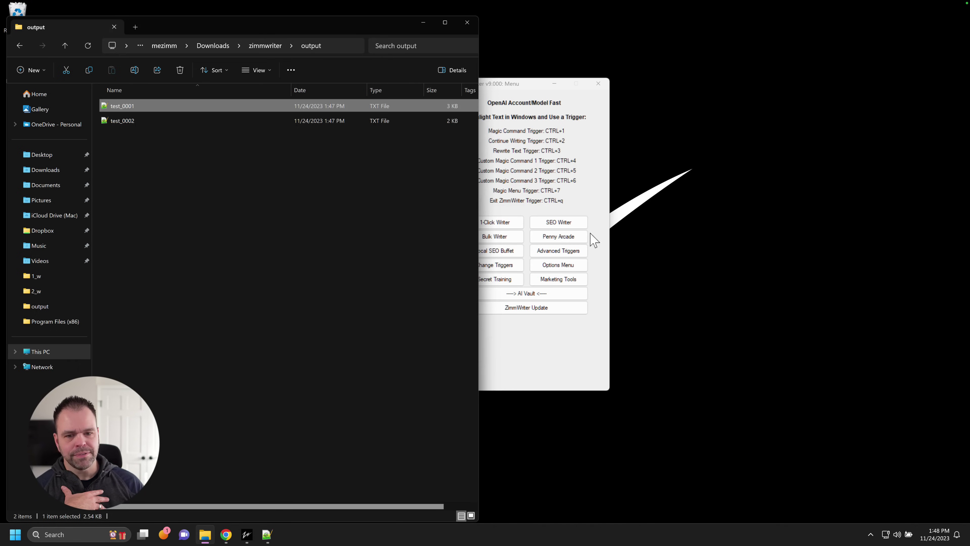
{"action": "left_click", "coordinate": [891, 39]}
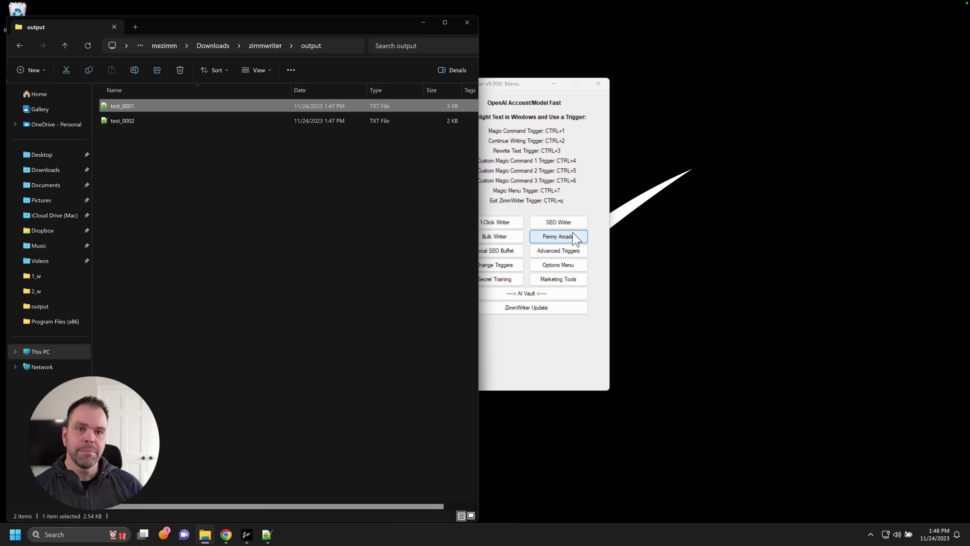
Step: In Penny Arcade, replace the URL list with the five copied Amazon URLs
{"action": "left_click", "coordinate": [575, 238]}
{"action": "left_click_drag", "start_coordinate": [545, 122], "coordinate": [721, 96]}
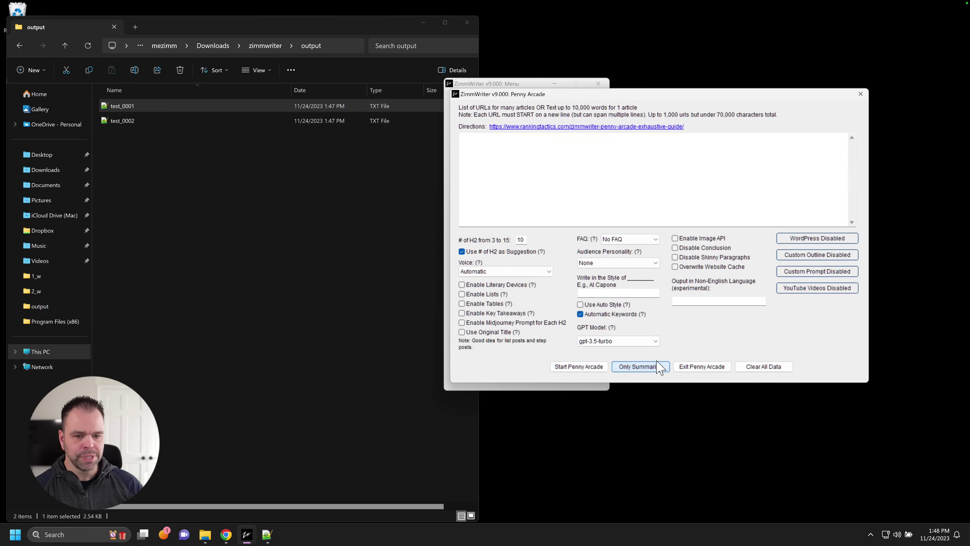
{"action": "left_click", "coordinate": [576, 159]}
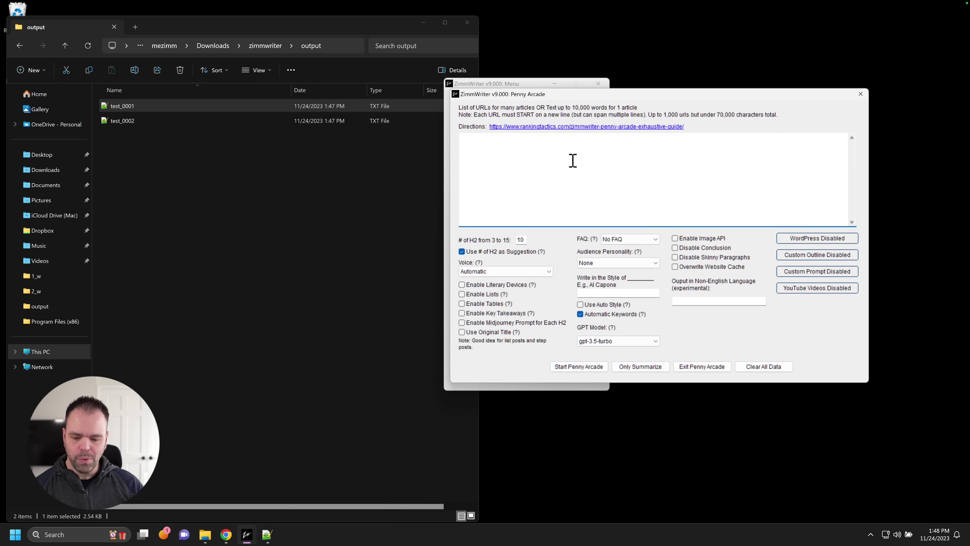
{"action": "key", "text": "ctrl+v"}
{"action": "left_click_drag", "start_coordinate": [573, 175], "coordinate": [452, 149]}
{"action": "key", "text": "BackSpace"}
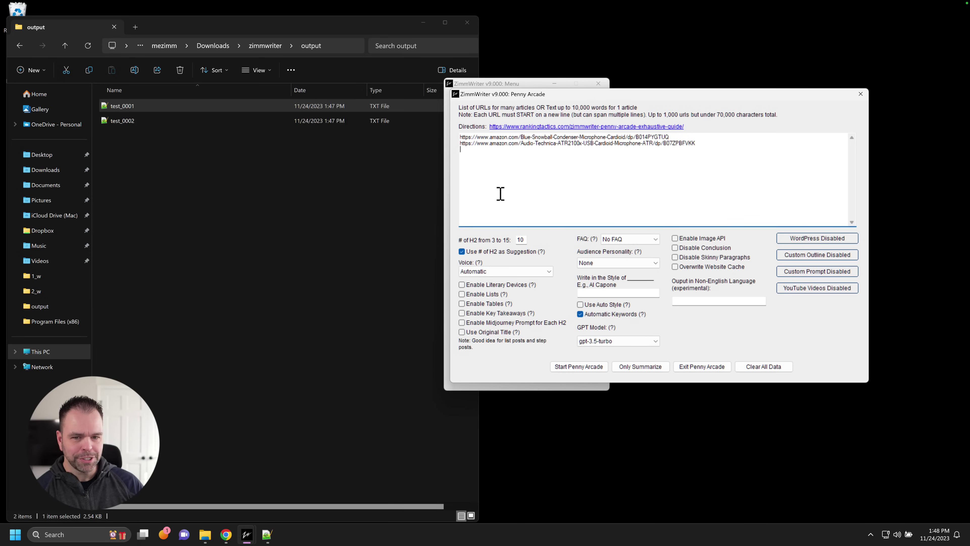
{"action": "key", "text": "ctrl+a"}
{"action": "type", "text": "https://www.amazon.com/Blue-Snowball-Condenser-Microphone-Cardioid/dp/B014PYGTUQ https://www.amazon.com/Audio-Technica-ATR2100x-USB-Cardioid-Microphone-ATR/dp/B07ZPBFVKK https://www.amazon.com/Shure-SM7B-Cardioid-Dynamic-Microphone/dp/B0002E4Z8M https://www.amazon.com/Microphone-TONOR-Podcasting-Compatible-TC-777/dp/B07WLWN2ZT https://www.amazon.com/Logitech-Creators-Condenser-Microphone-988-000100/dp/B00N1YPXW2summary=https://www.amazon.com/Shure-SM7B-Cardioid-Dynamic-Microphone/dp/B0002E4Z8M"}
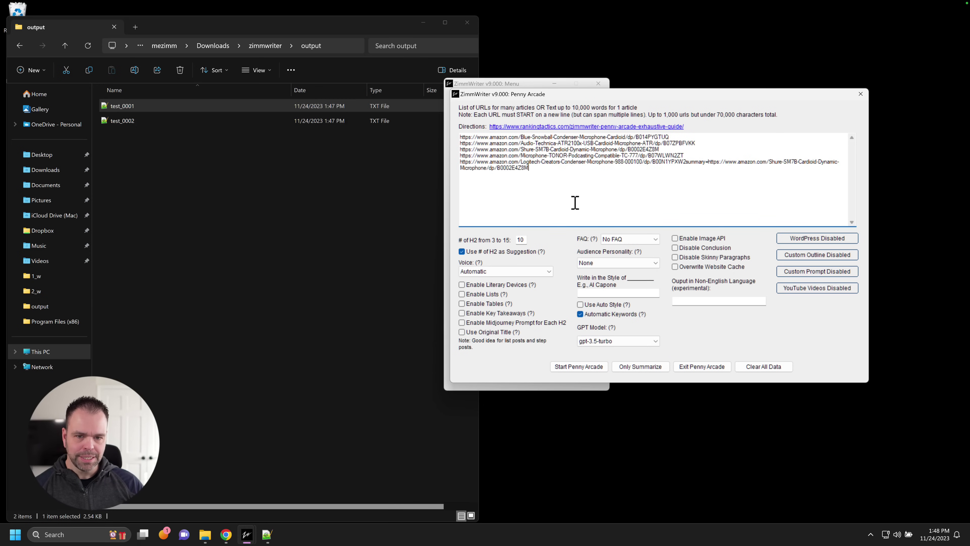
Step: Run Only Summarize as job 'test' with no custom prompt, output everything in a single CSV
{"action": "left_click", "coordinate": [634, 366]}
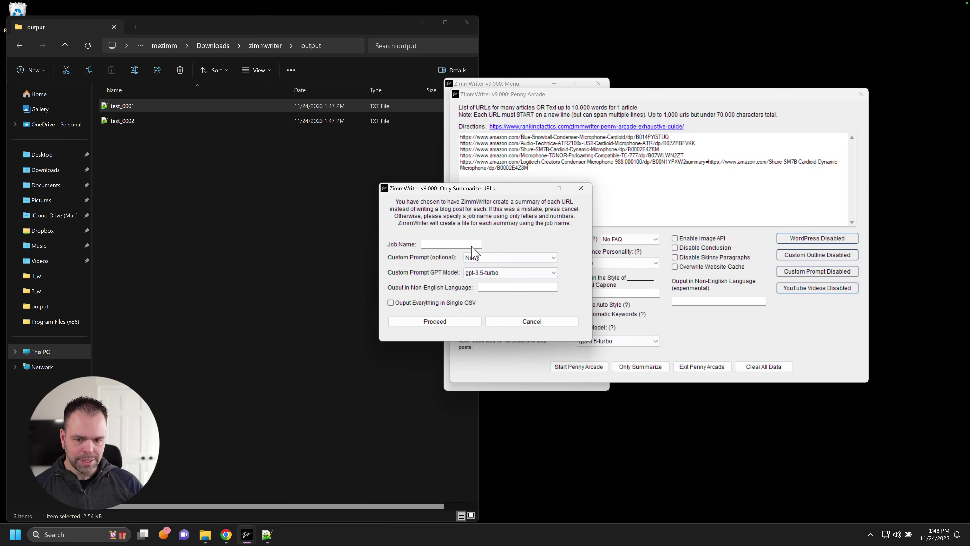
{"action": "type", "text": "test"}
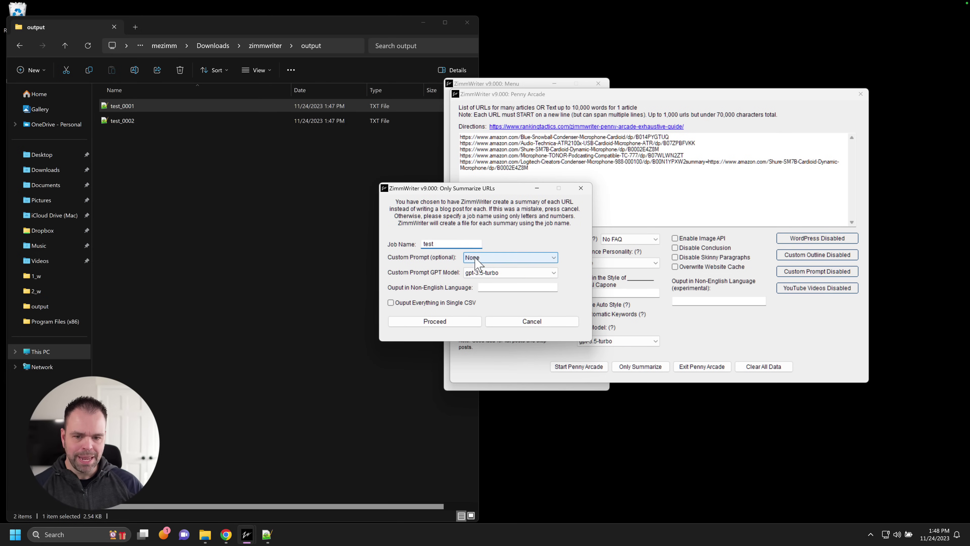
{"action": "left_click", "coordinate": [523, 257]}
{"action": "left_click", "coordinate": [525, 242]}
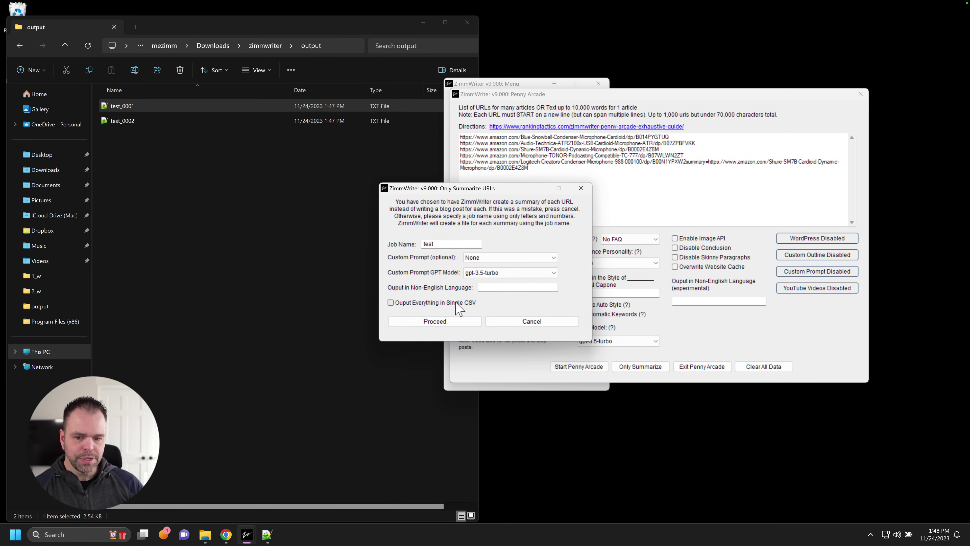
{"action": "left_click", "coordinate": [420, 303]}
{"action": "left_click", "coordinate": [429, 319]}
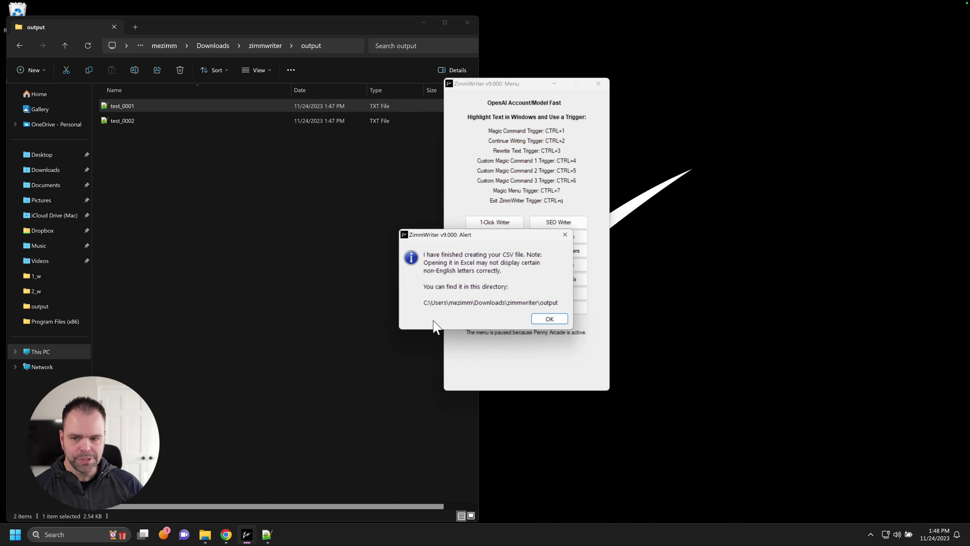
{"action": "left_click", "coordinate": [547, 321]}
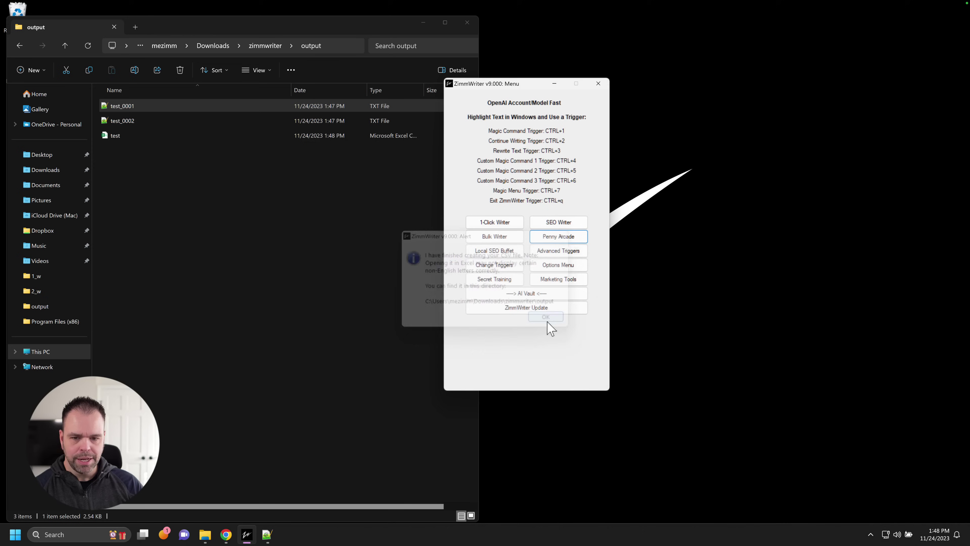
Step: Open test.csv in Excel and widen columns A, B and C to show URLs, titles and summaries
{"action": "double_click", "coordinate": [135, 135]}
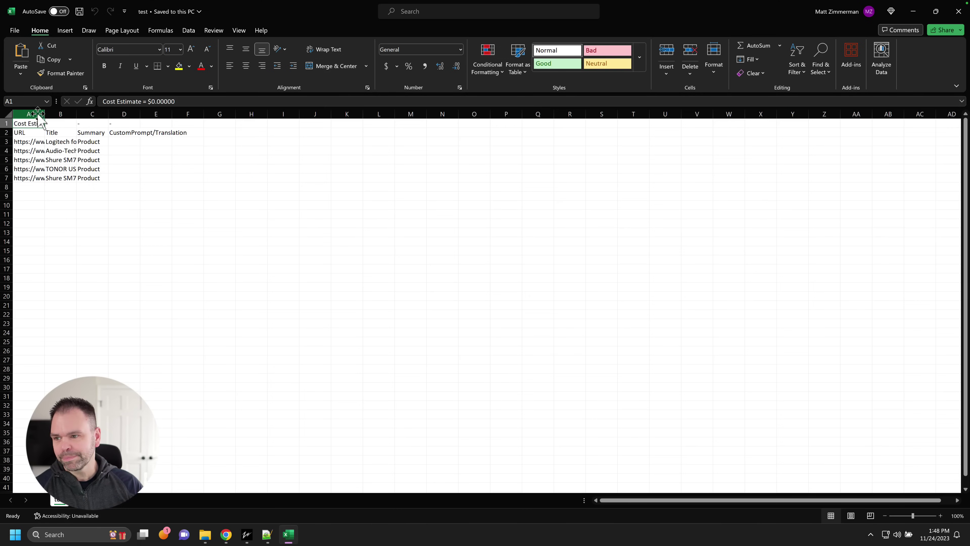
{"action": "left_click_drag", "start_coordinate": [205, 113], "coordinate": [206, 113]}
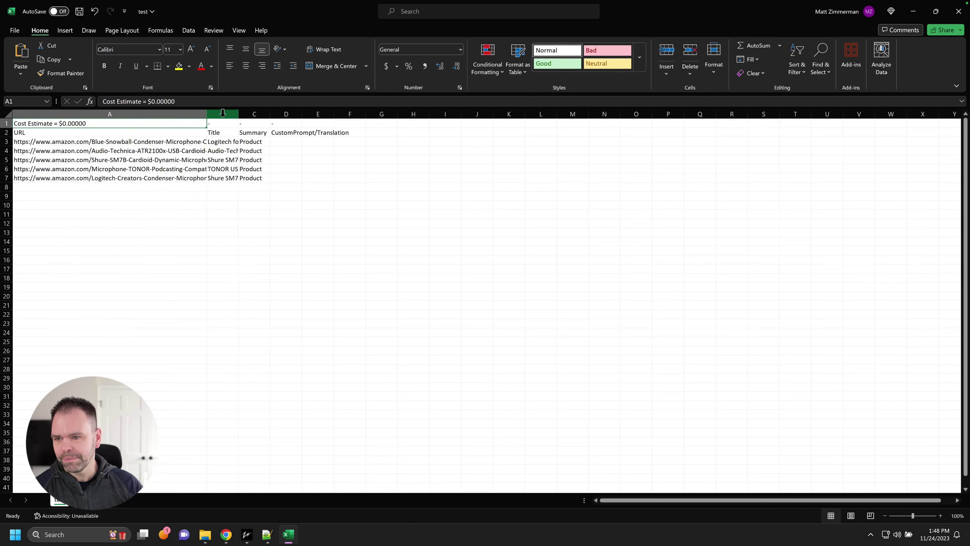
{"action": "left_click_drag", "start_coordinate": [383, 112], "coordinate": [565, 122]}
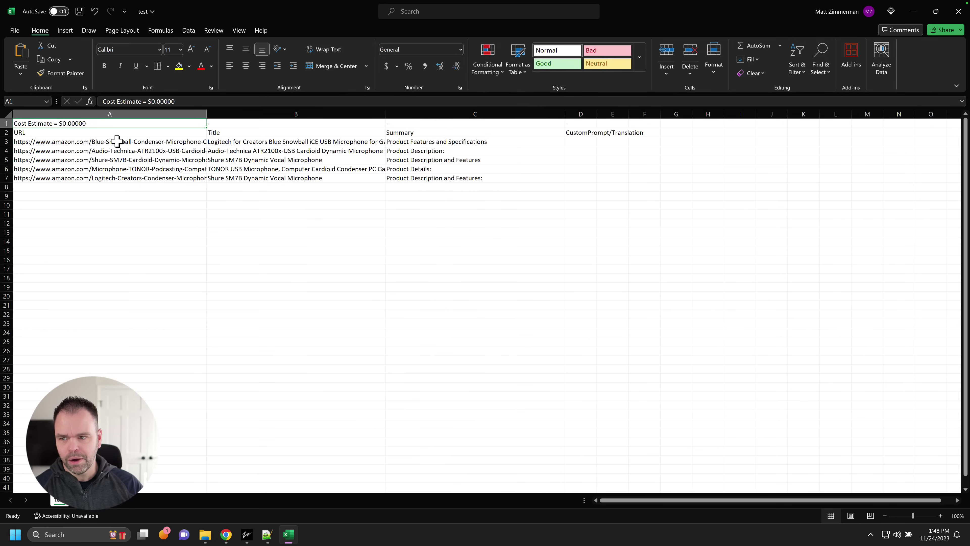
{"action": "left_click", "coordinate": [81, 143]}
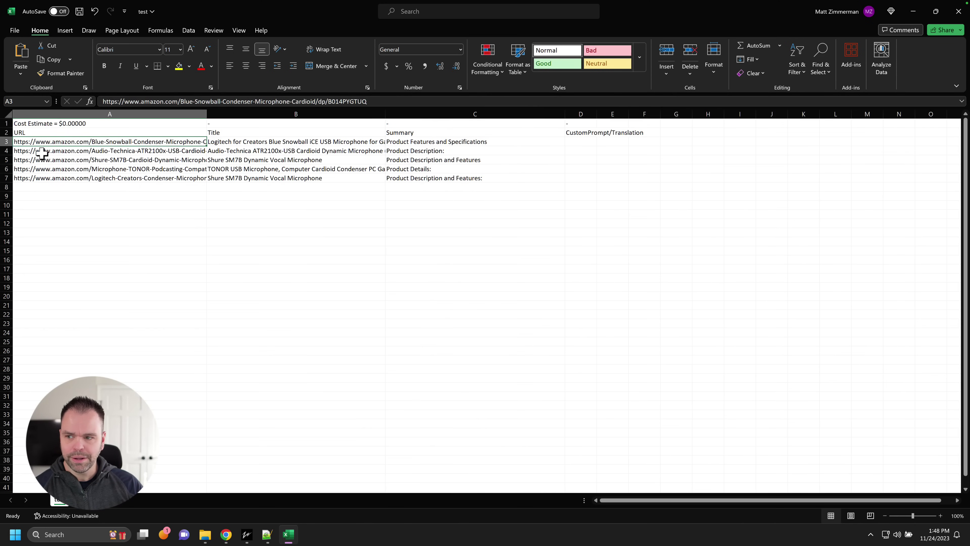
{"action": "left_click_drag", "start_coordinate": [225, 142], "coordinate": [238, 178]}
Step: Expand cell C3 so row 3 shows its full multi-line summary
{"action": "left_click", "coordinate": [432, 142]}
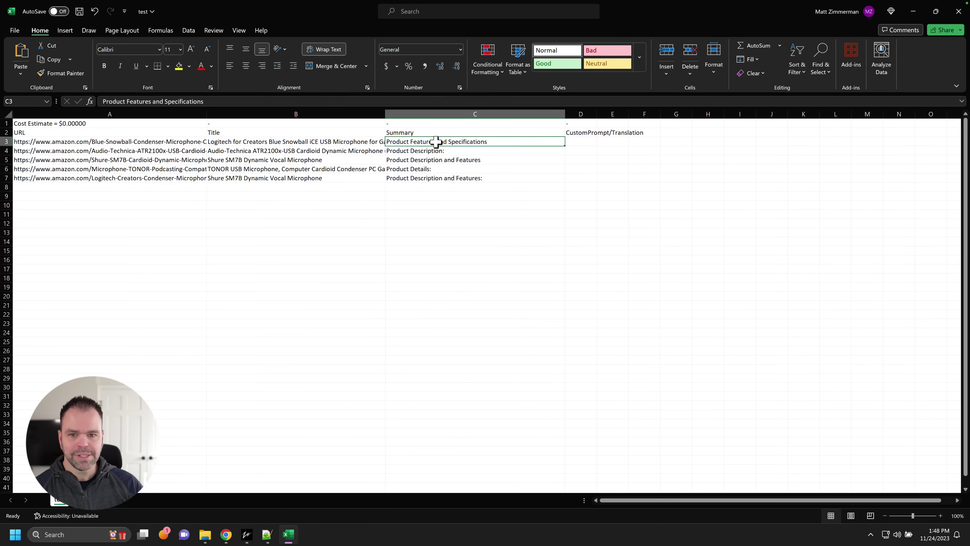
{"action": "double_click", "coordinate": [430, 142]}
{"action": "scroll", "coordinate": [454, 244], "scroll_direction": "down", "scroll_amount": 10}
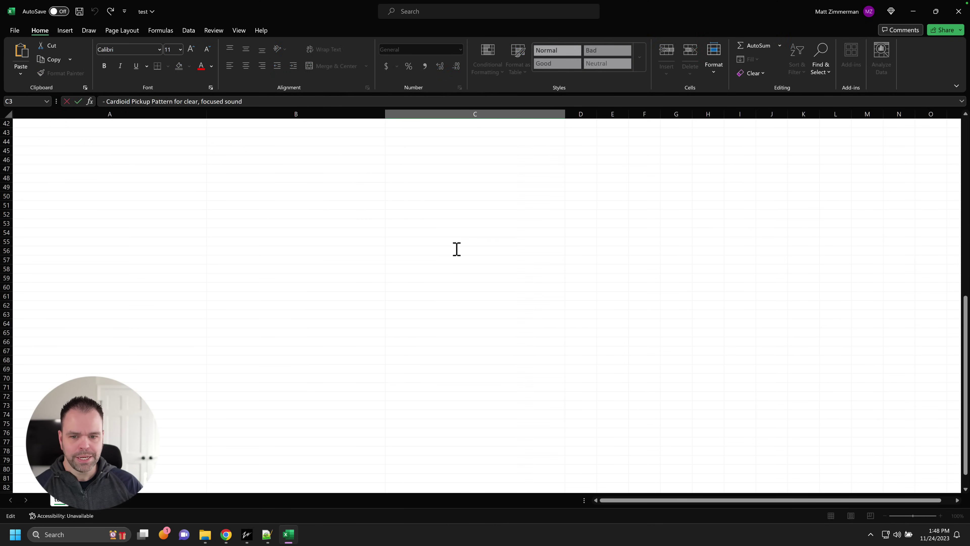
{"action": "scroll", "coordinate": [455, 249], "scroll_direction": "up", "scroll_amount": 10}
{"action": "left_click", "coordinate": [375, 219]}
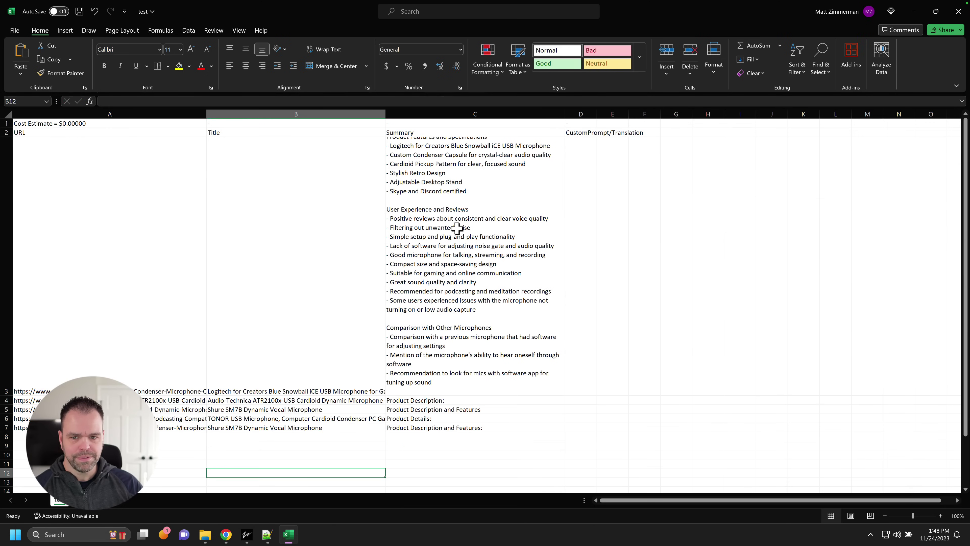
{"action": "left_click", "coordinate": [445, 426]}
{"action": "key", "text": "ctrl+Up"}
Step: Expand cell C7's summary and widen the CustomPrompt/Translation column D
{"action": "left_click", "coordinate": [449, 428]}
{"action": "double_click", "coordinate": [448, 428]}
{"action": "scroll", "coordinate": [485, 437], "scroll_direction": "down", "scroll_amount": 5}
{"action": "scroll", "coordinate": [485, 437], "scroll_direction": "up", "scroll_amount": 5}
{"action": "left_click", "coordinate": [615, 262]}
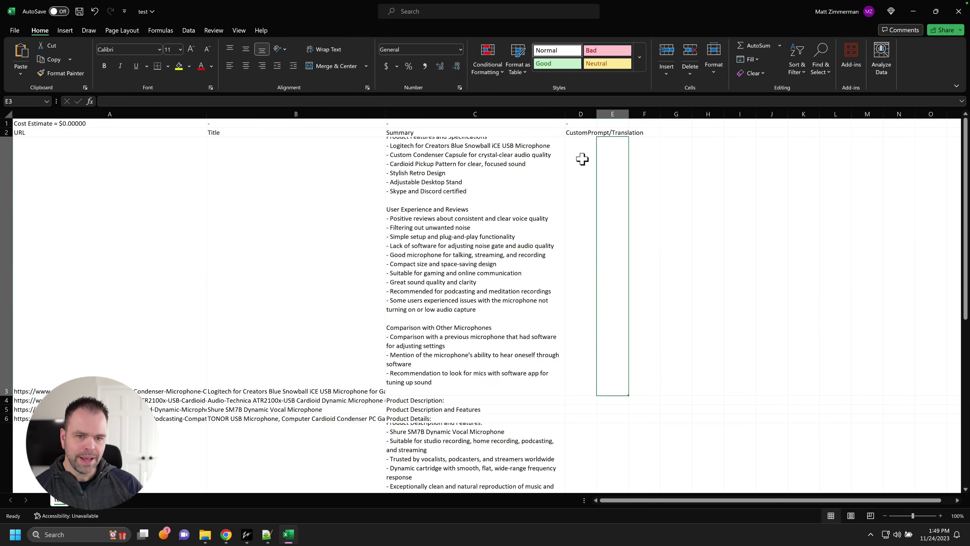
{"action": "left_click", "coordinate": [583, 133]}
{"action": "left_click_drag", "start_coordinate": [596, 114], "coordinate": [653, 114]}
{"action": "left_click", "coordinate": [583, 139]}
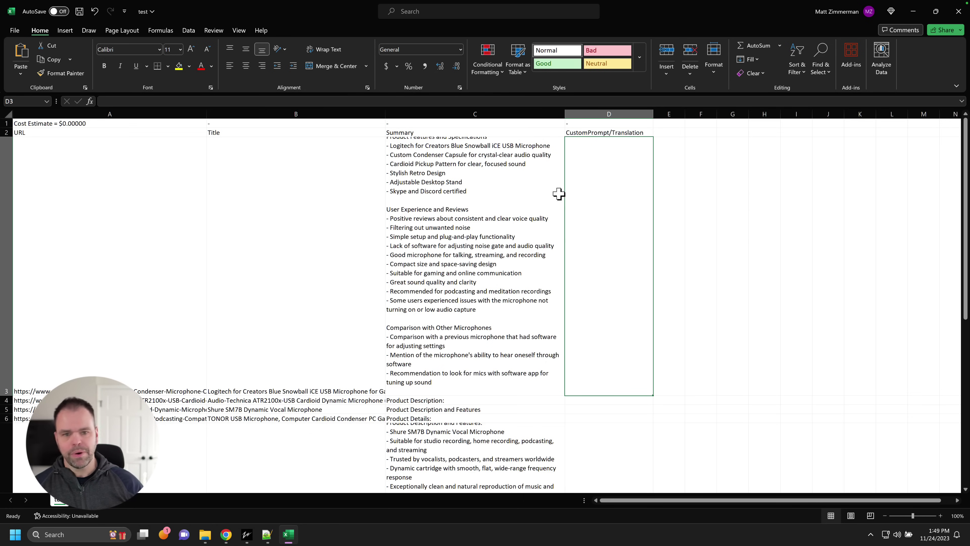
{"action": "left_click", "coordinate": [667, 176]}
{"action": "left_click", "coordinate": [624, 115]}
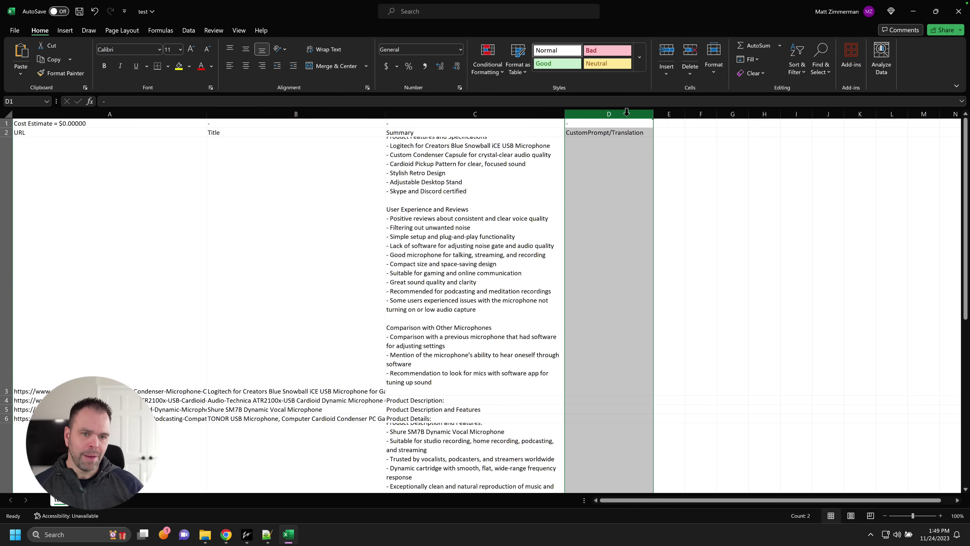